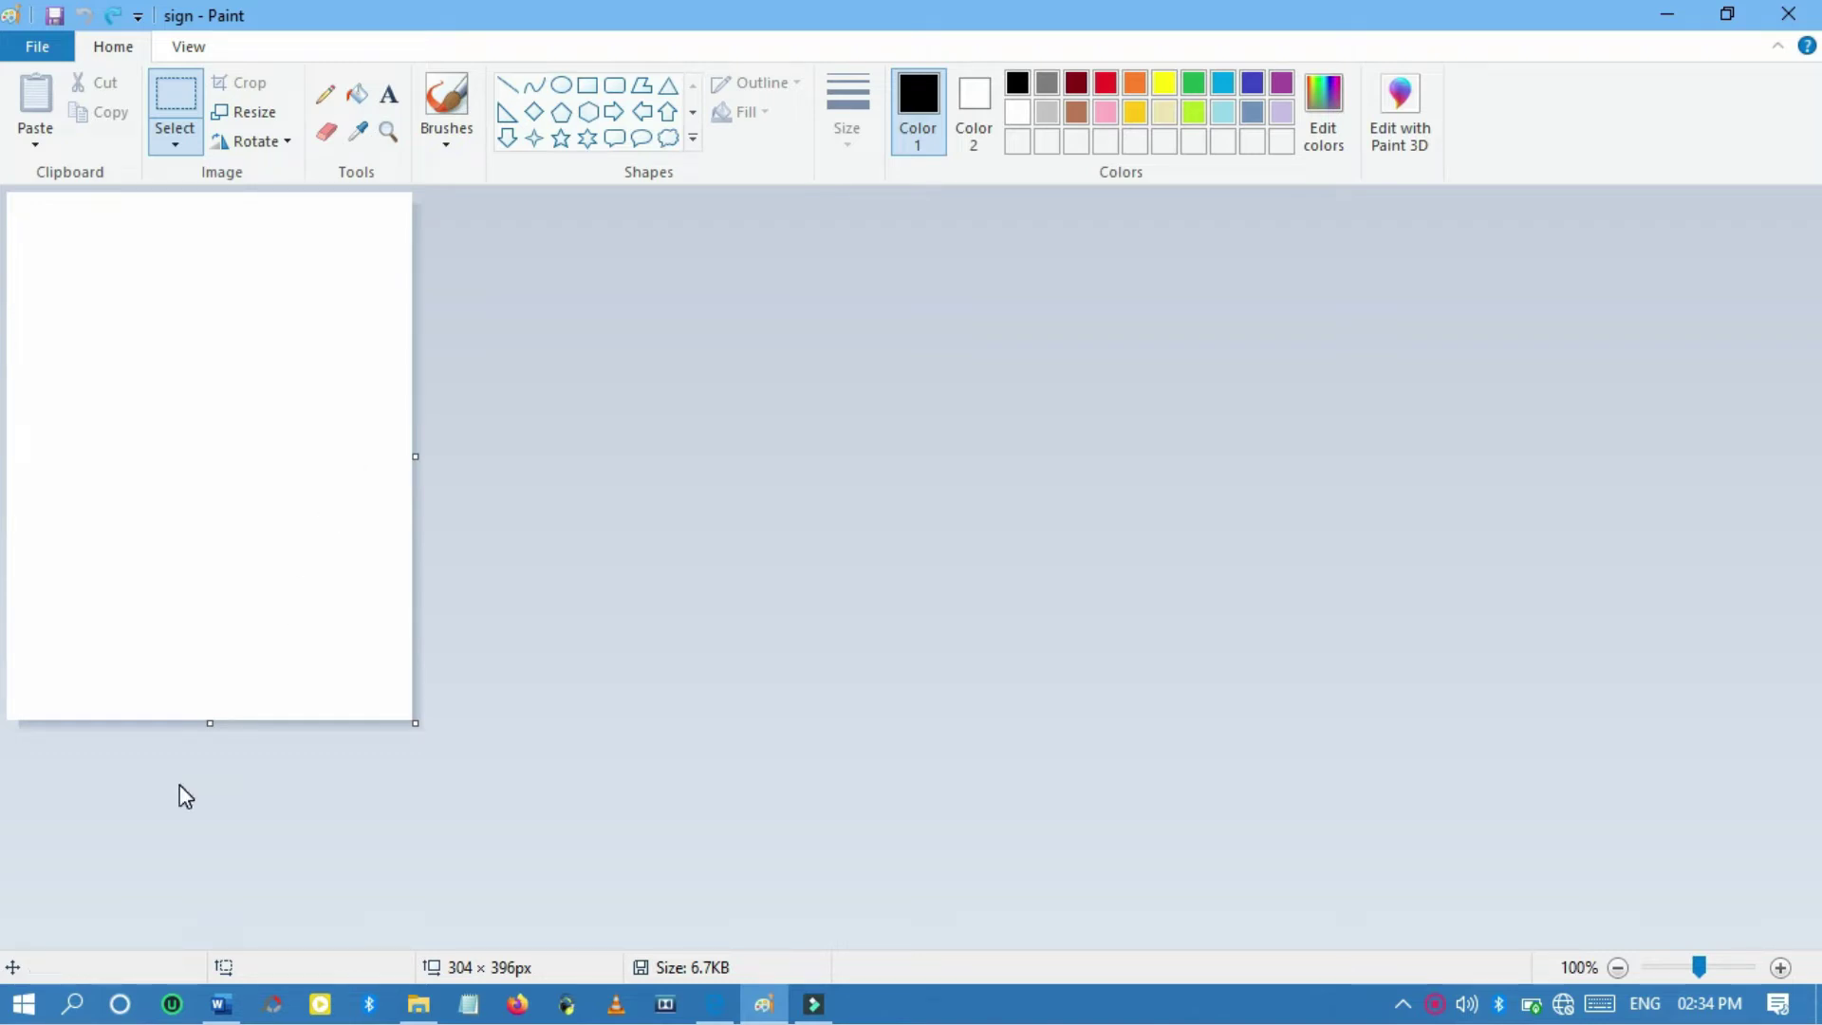
{"action": "left_click", "coordinate": [39, 1014]}
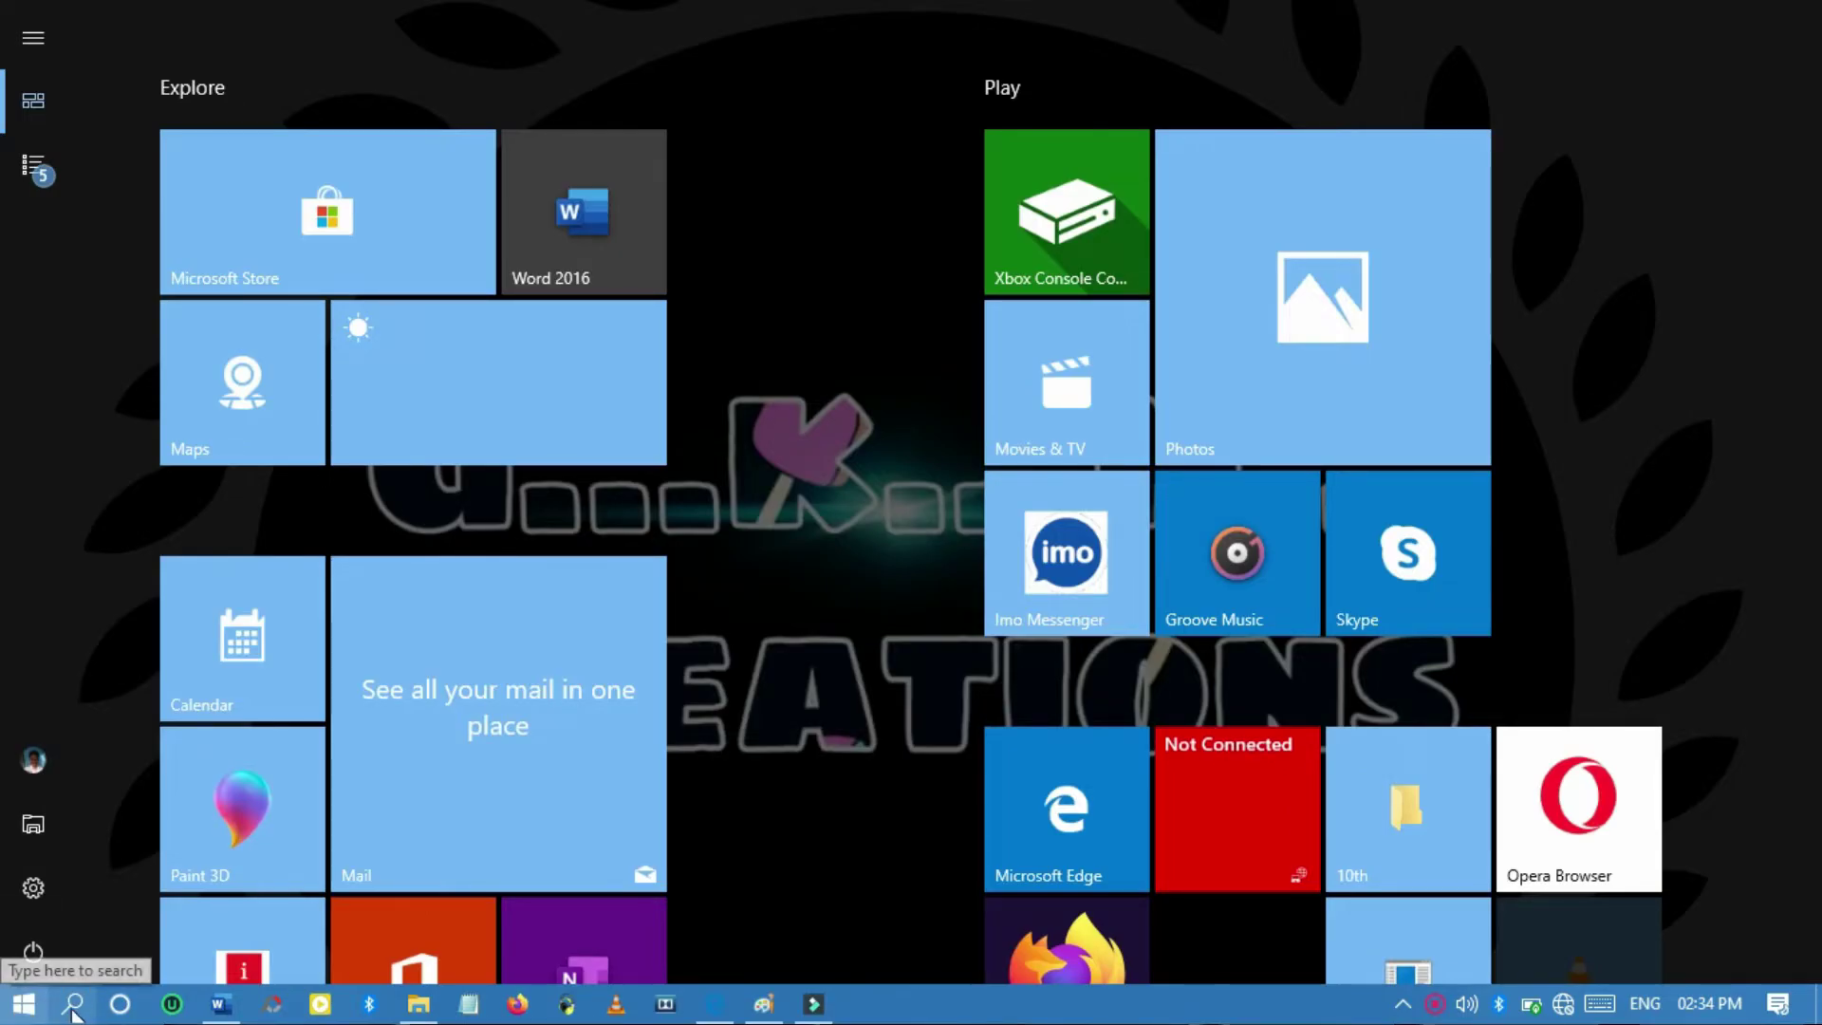
{"action": "left_click", "coordinate": [73, 1007]}
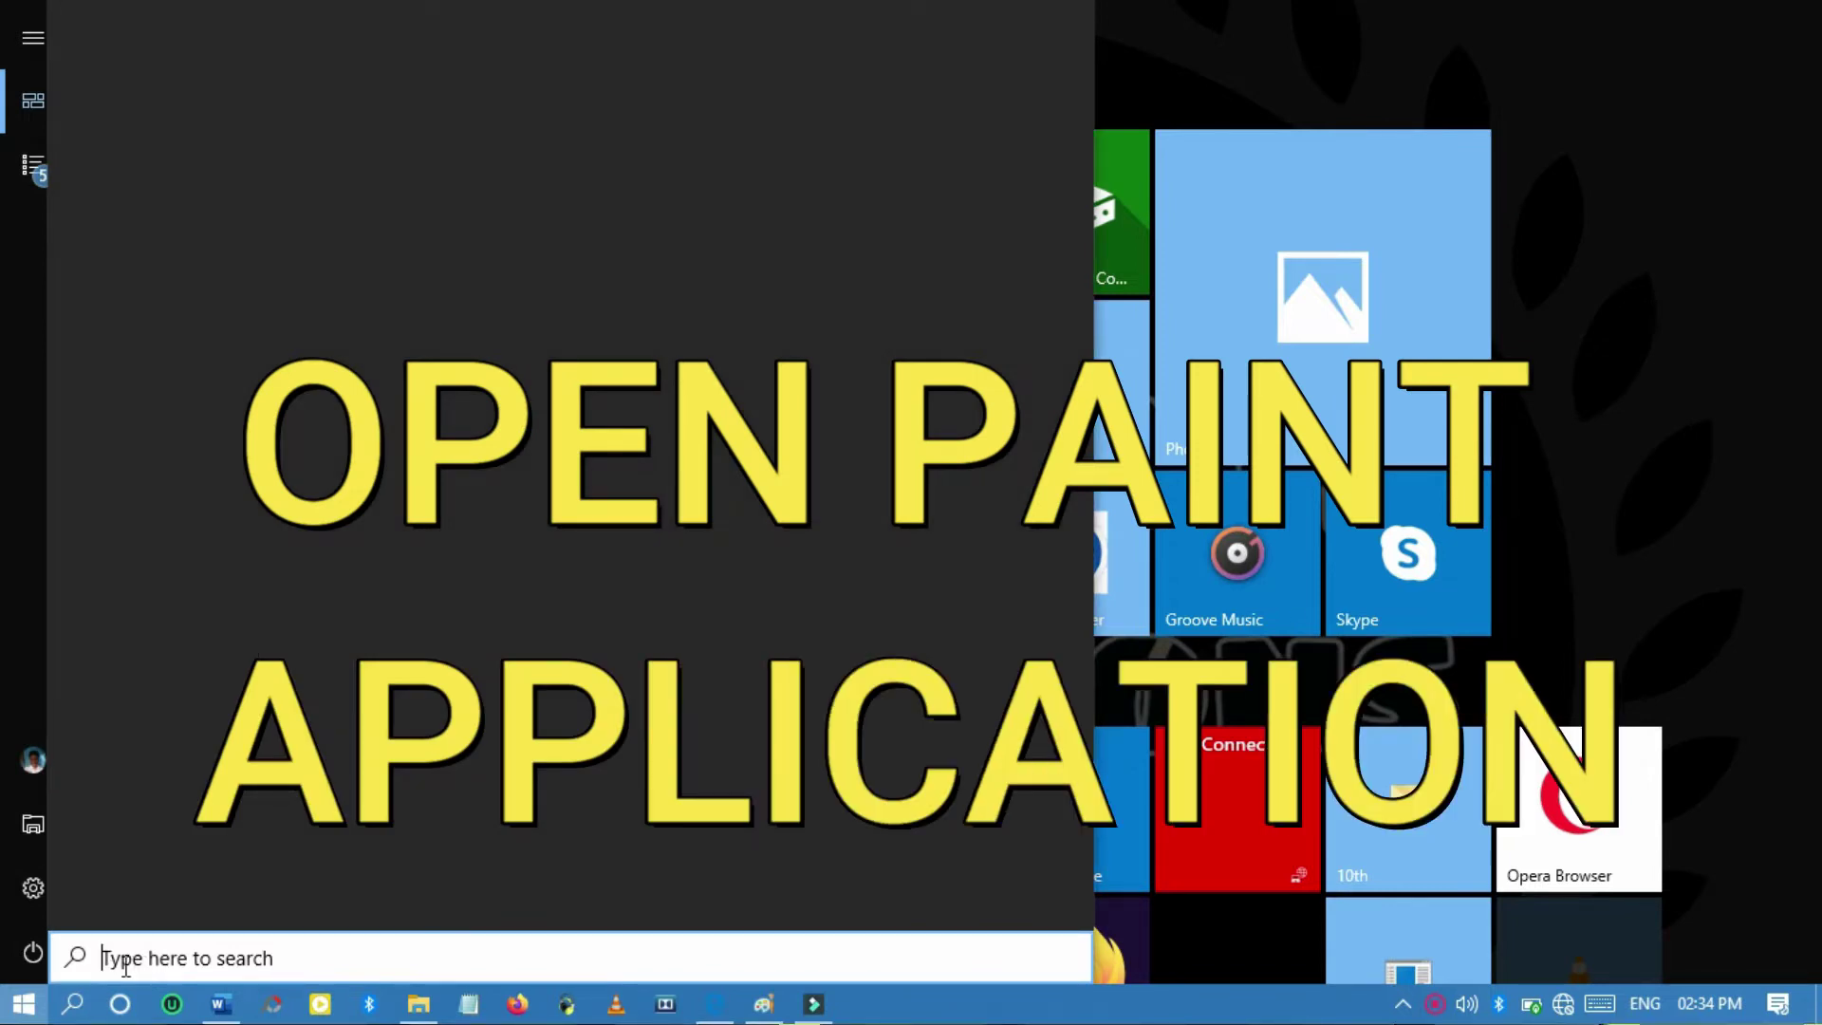
{"action": "left_click", "coordinate": [23, 1006]}
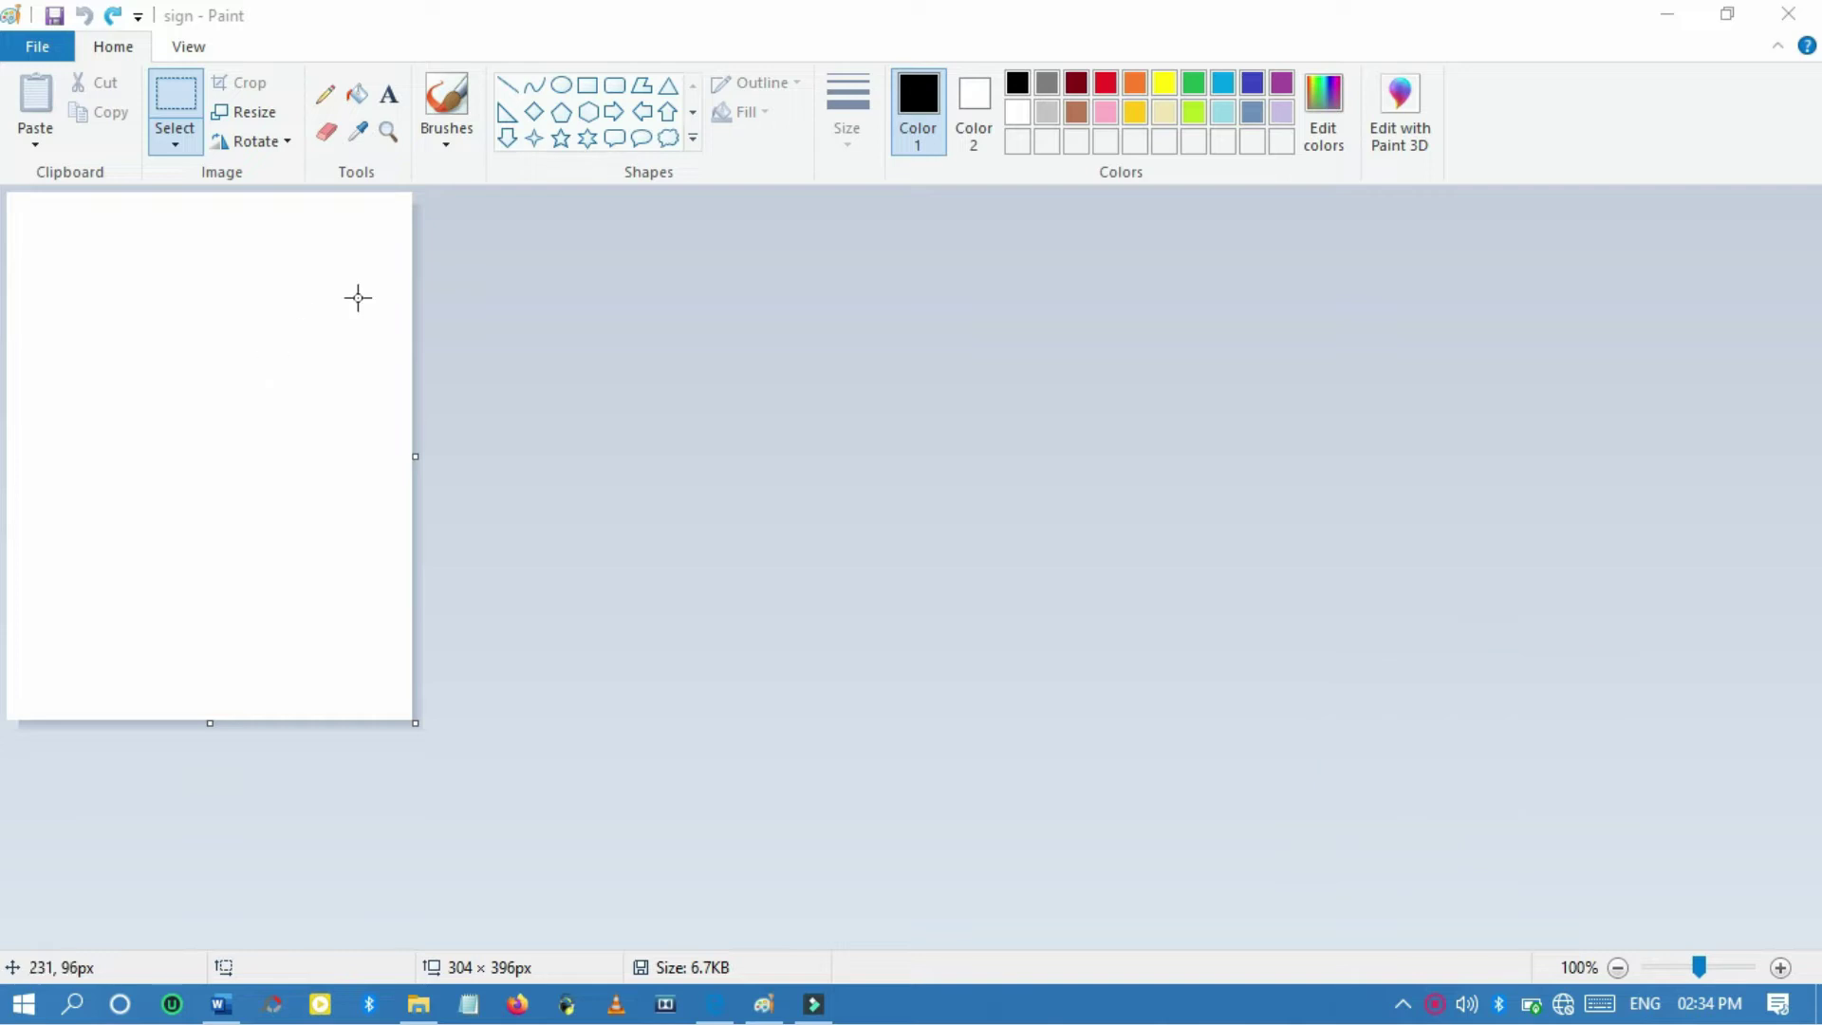
Choose the first brush style for drawing the signature.
{"action": "left_click", "coordinate": [457, 145]}
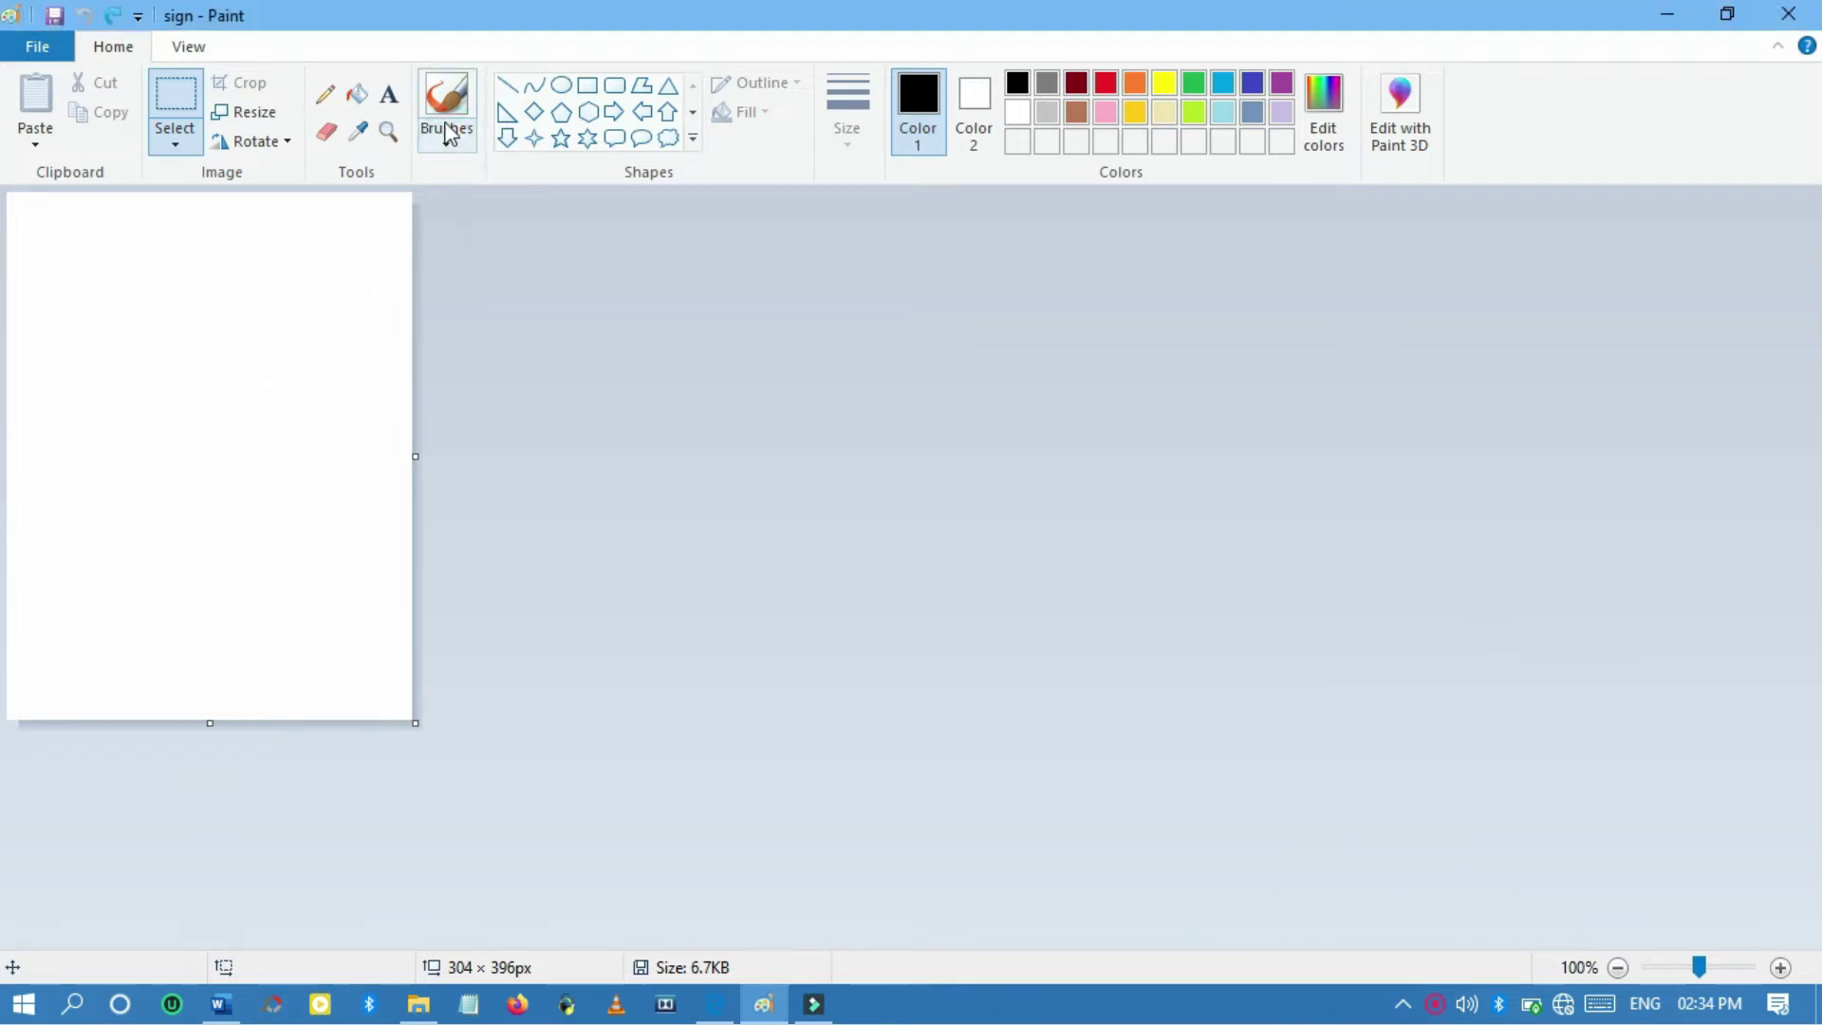
{"action": "left_click", "coordinate": [449, 142]}
{"action": "left_click", "coordinate": [450, 140]}
{"action": "left_click", "coordinate": [450, 139]}
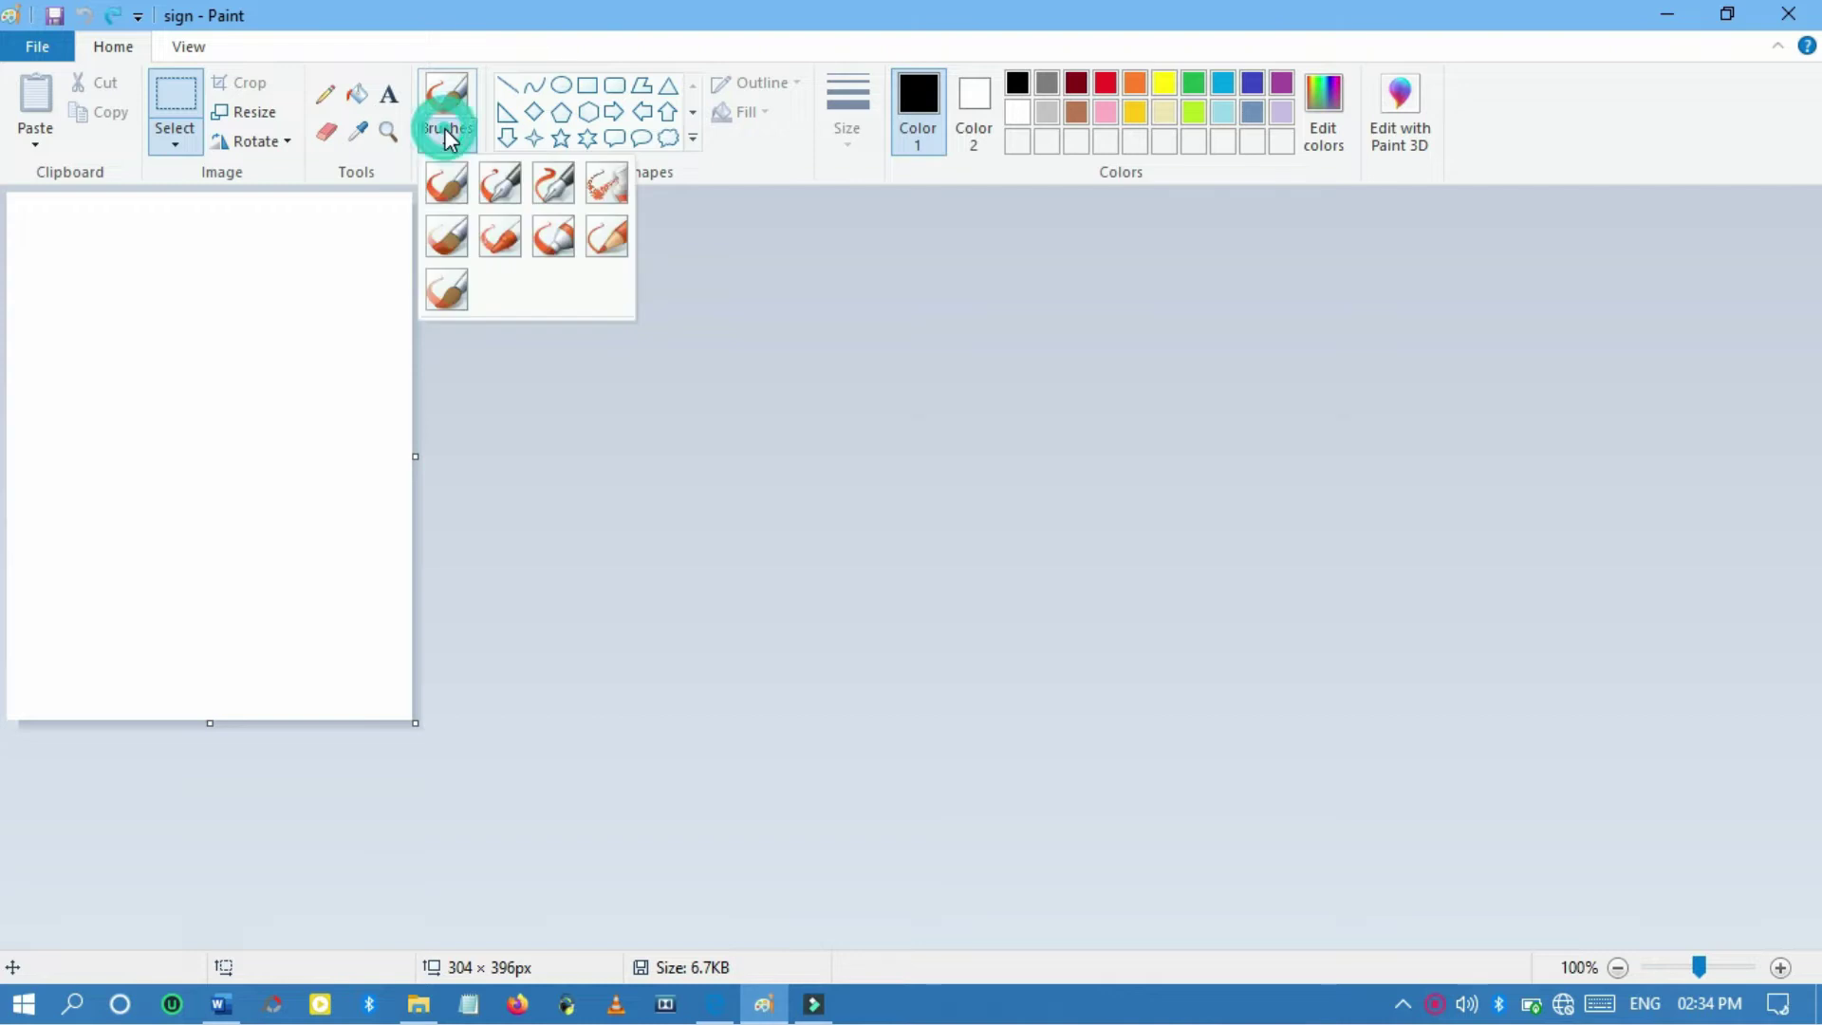
{"action": "left_click", "coordinate": [450, 190]}
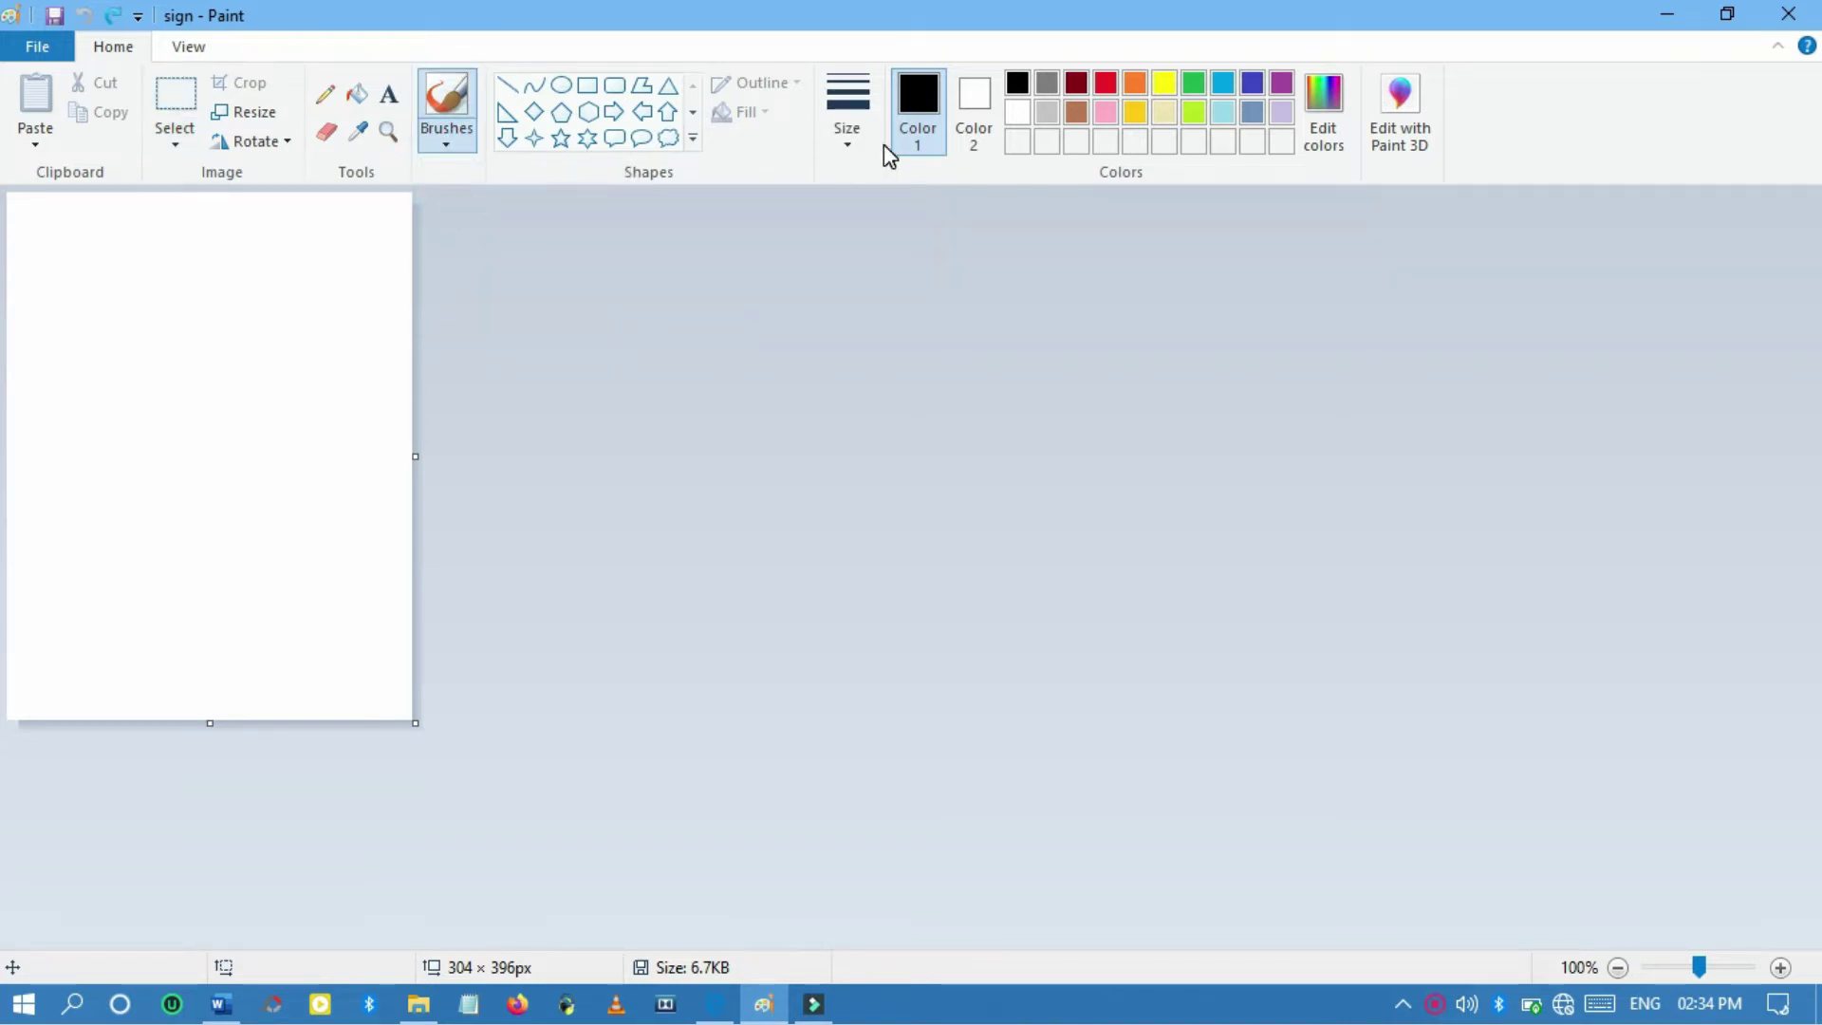
Set the brush thickness to the second-thinnest line size.
{"action": "left_click", "coordinate": [840, 142]}
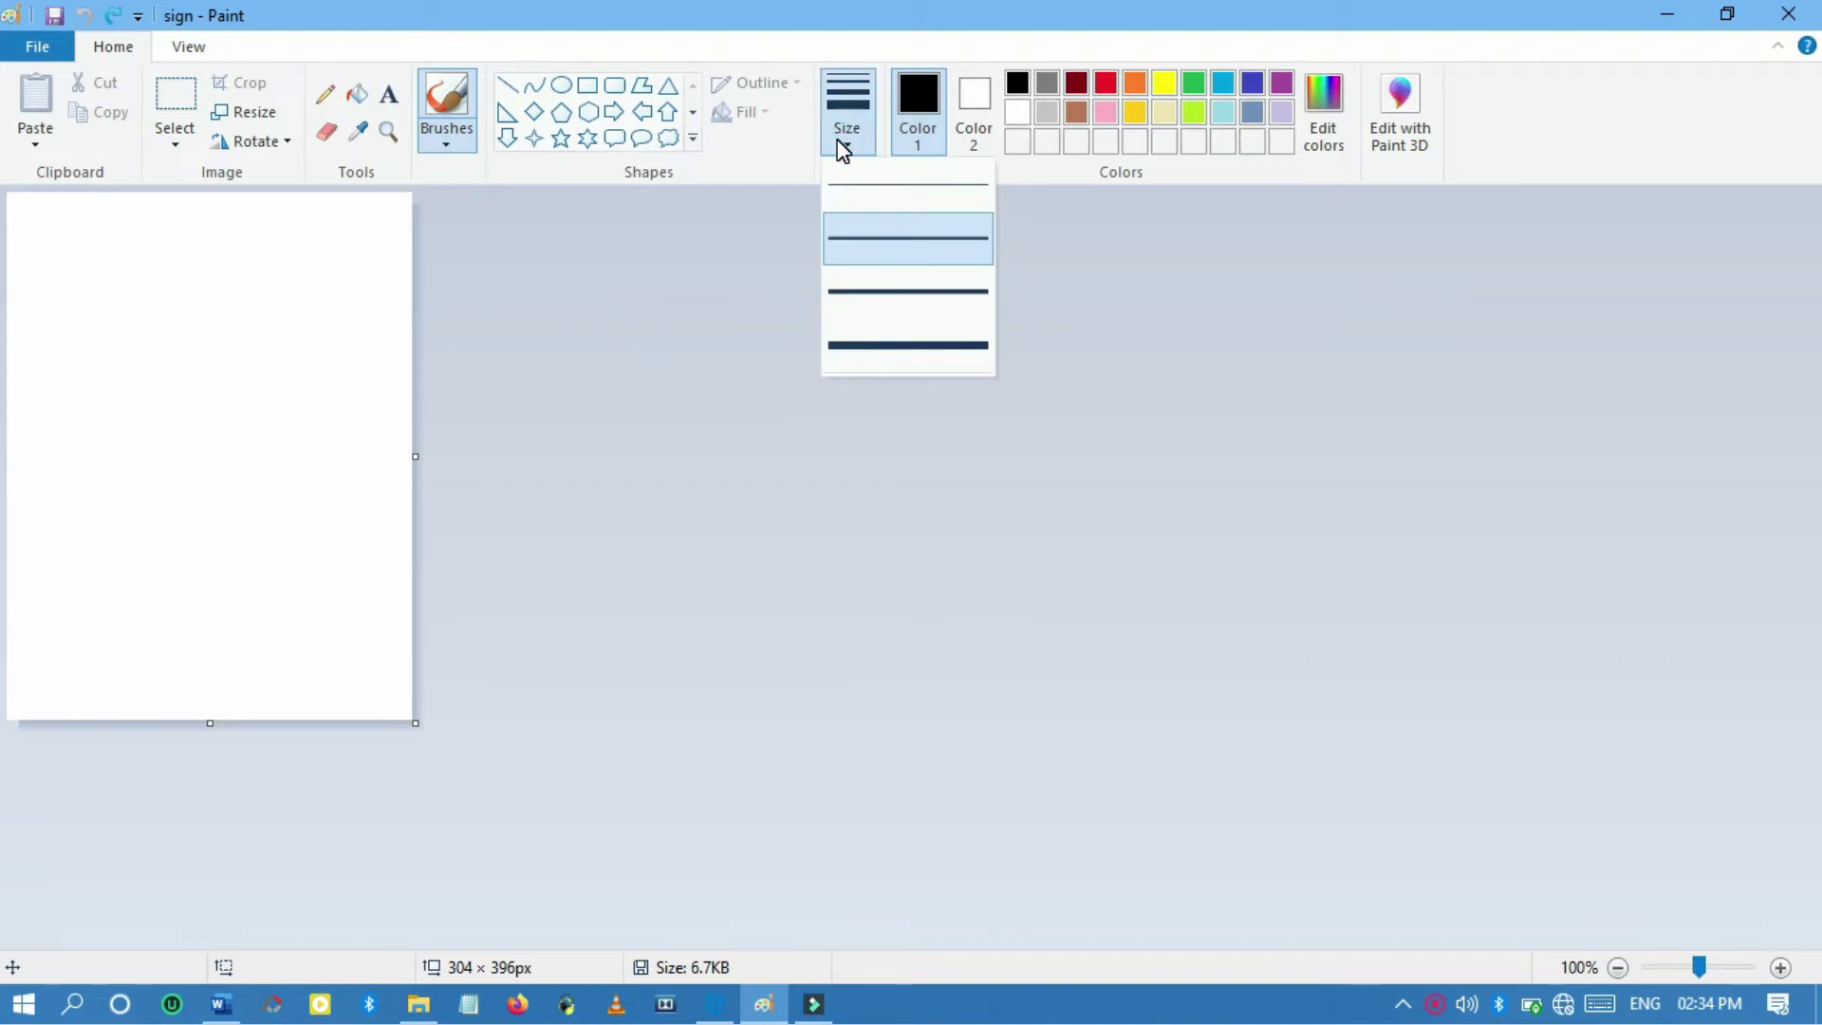
{"action": "left_click", "coordinate": [854, 194]}
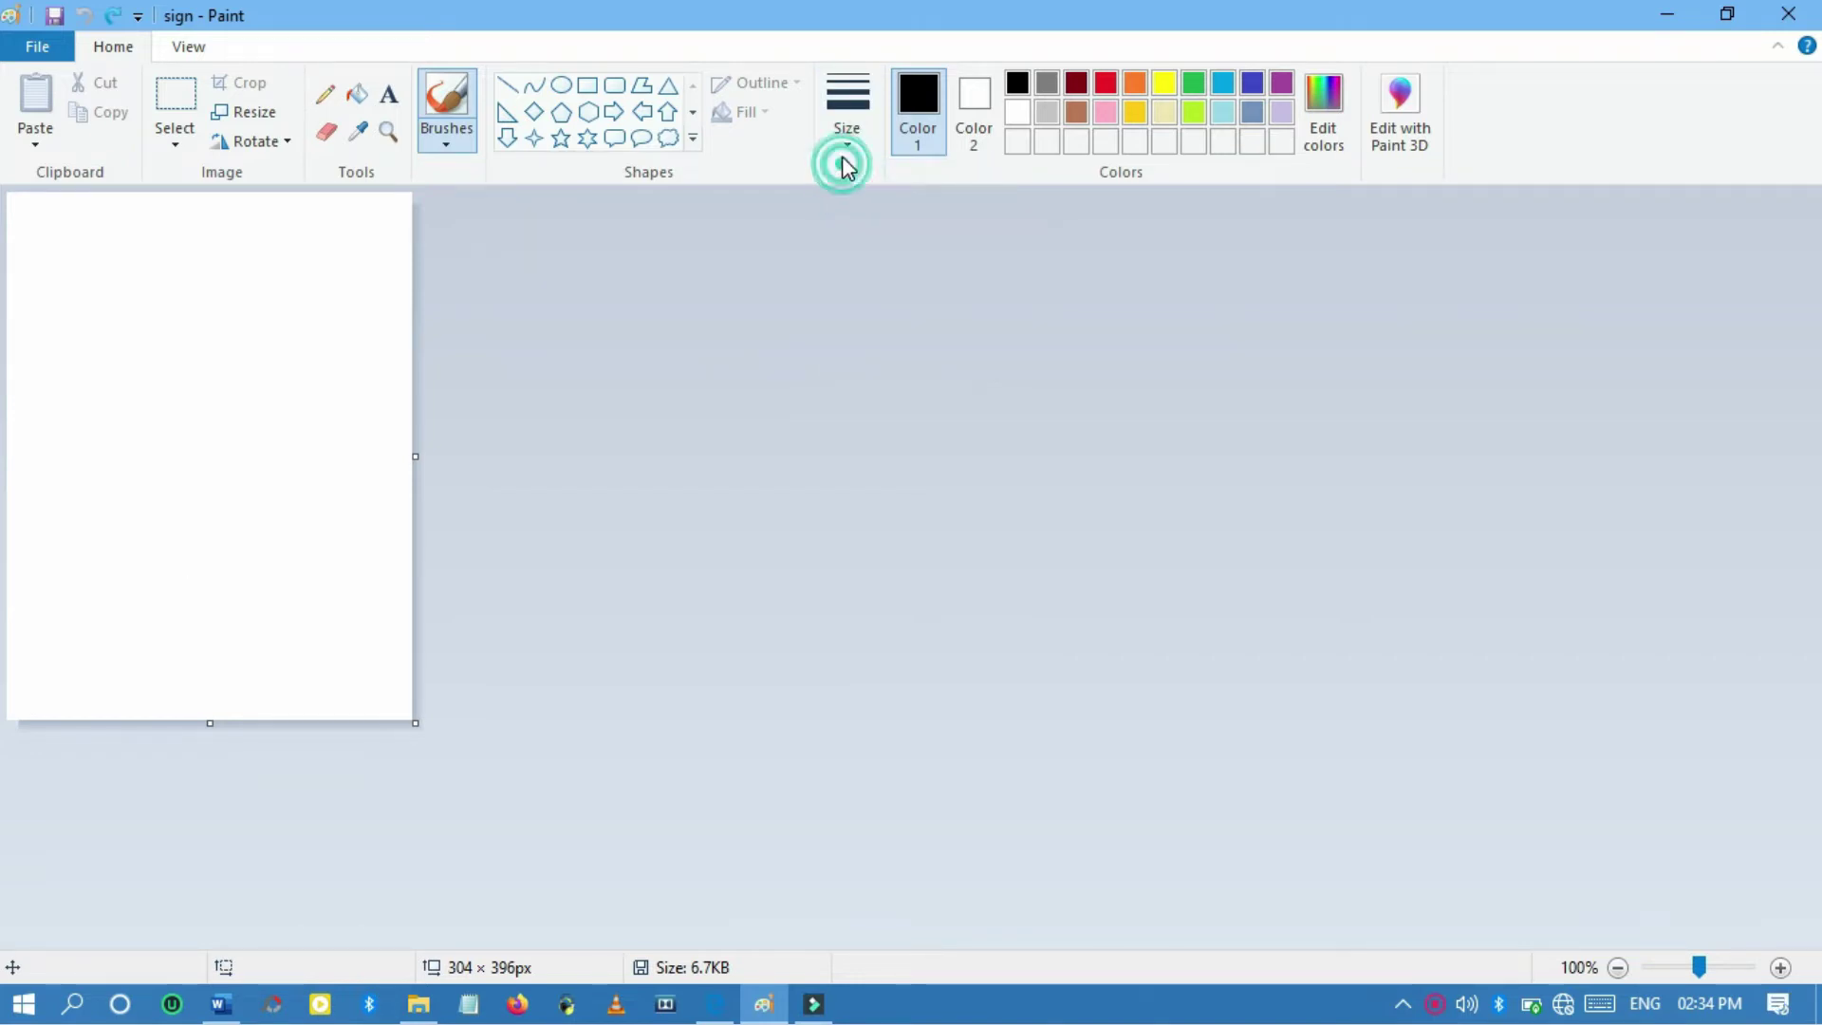
{"action": "left_click", "coordinate": [845, 148]}
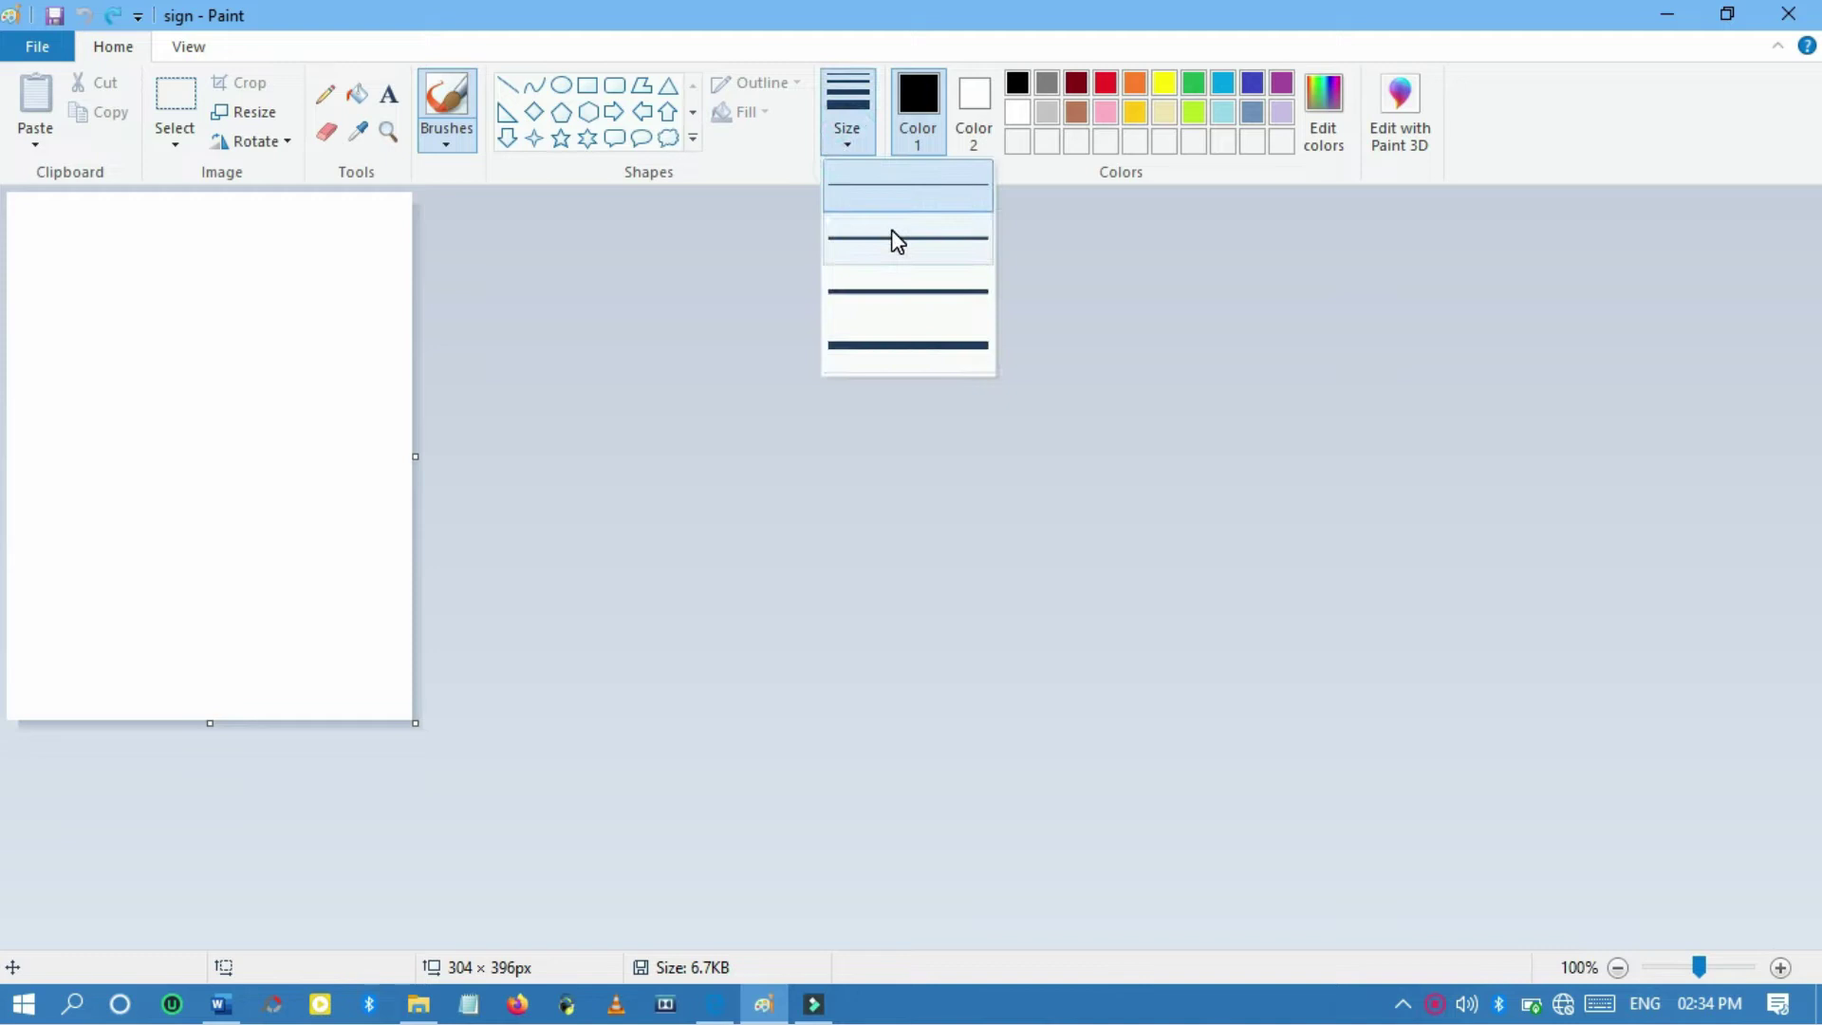
{"action": "left_click", "coordinate": [896, 237]}
Draw a freehand signature in black, using Color 1, in the left half of the canvas.
{"action": "left_click", "coordinate": [929, 126]}
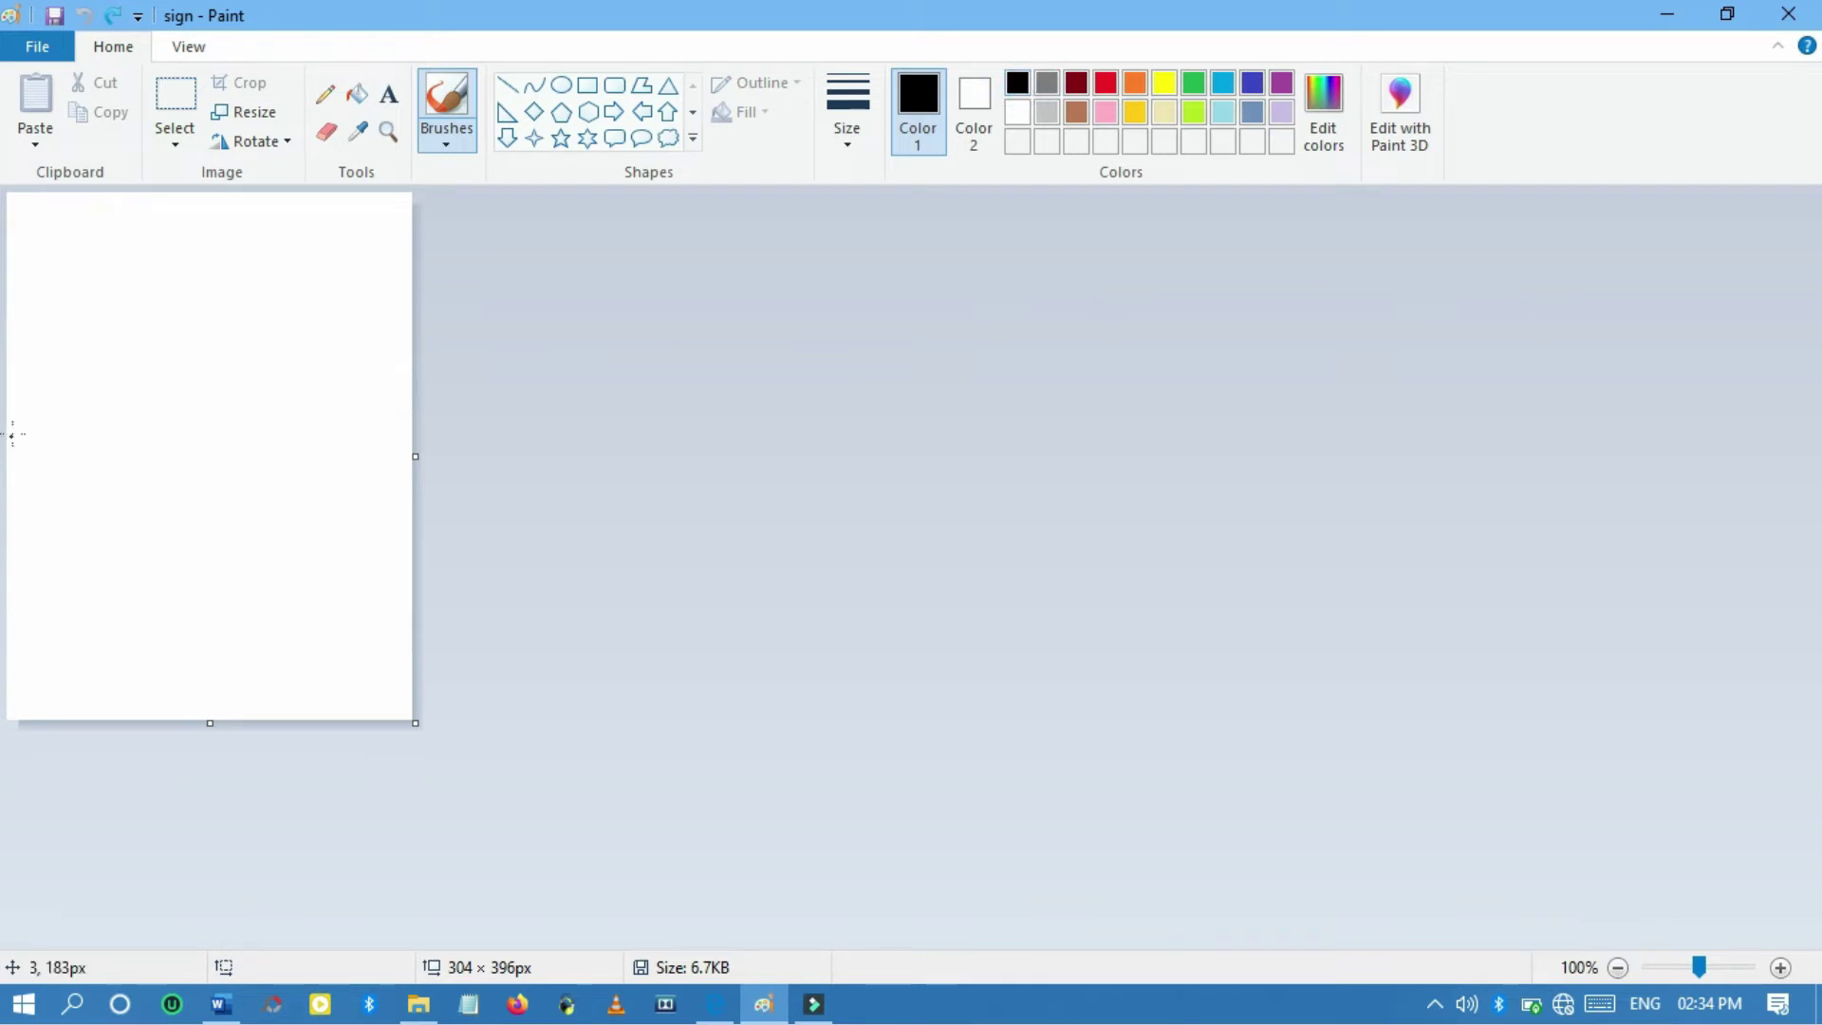
{"action": "mouse_move", "coordinate": [43, 384]}
{"action": "left_mouse_down"}
{"action": "mouse_move", "coordinate": [44, 432]}
{"action": "mouse_move", "coordinate": [95, 455]}
{"action": "left_mouse_up"}
{"action": "mouse_move", "coordinate": [85, 378]}
{"action": "left_mouse_down"}
{"action": "mouse_move", "coordinate": [123, 419]}
{"action": "mouse_move", "coordinate": [150, 386]}
{"action": "mouse_move", "coordinate": [114, 429]}
{"action": "mouse_move", "coordinate": [160, 421]}
{"action": "left_mouse_up"}
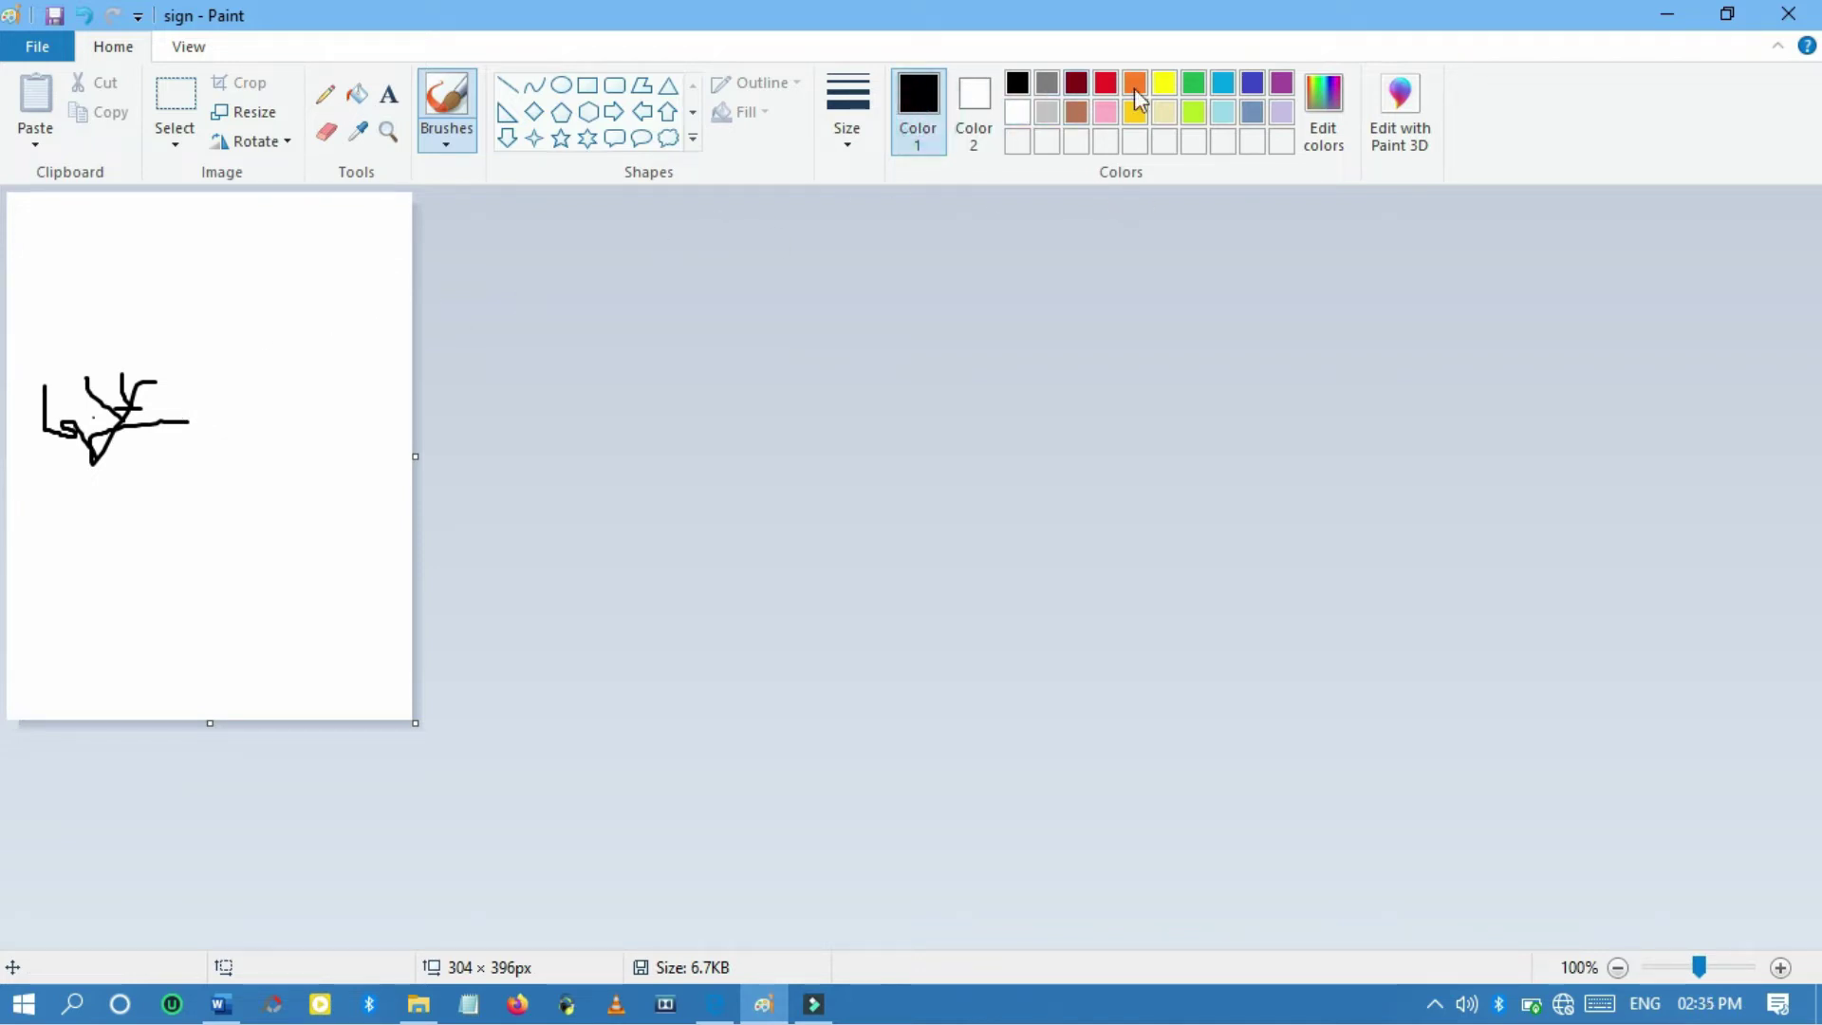
Set Color 1 to turquoise blue and draw a second freehand signature below the black one.
{"action": "left_click", "coordinate": [1222, 85]}
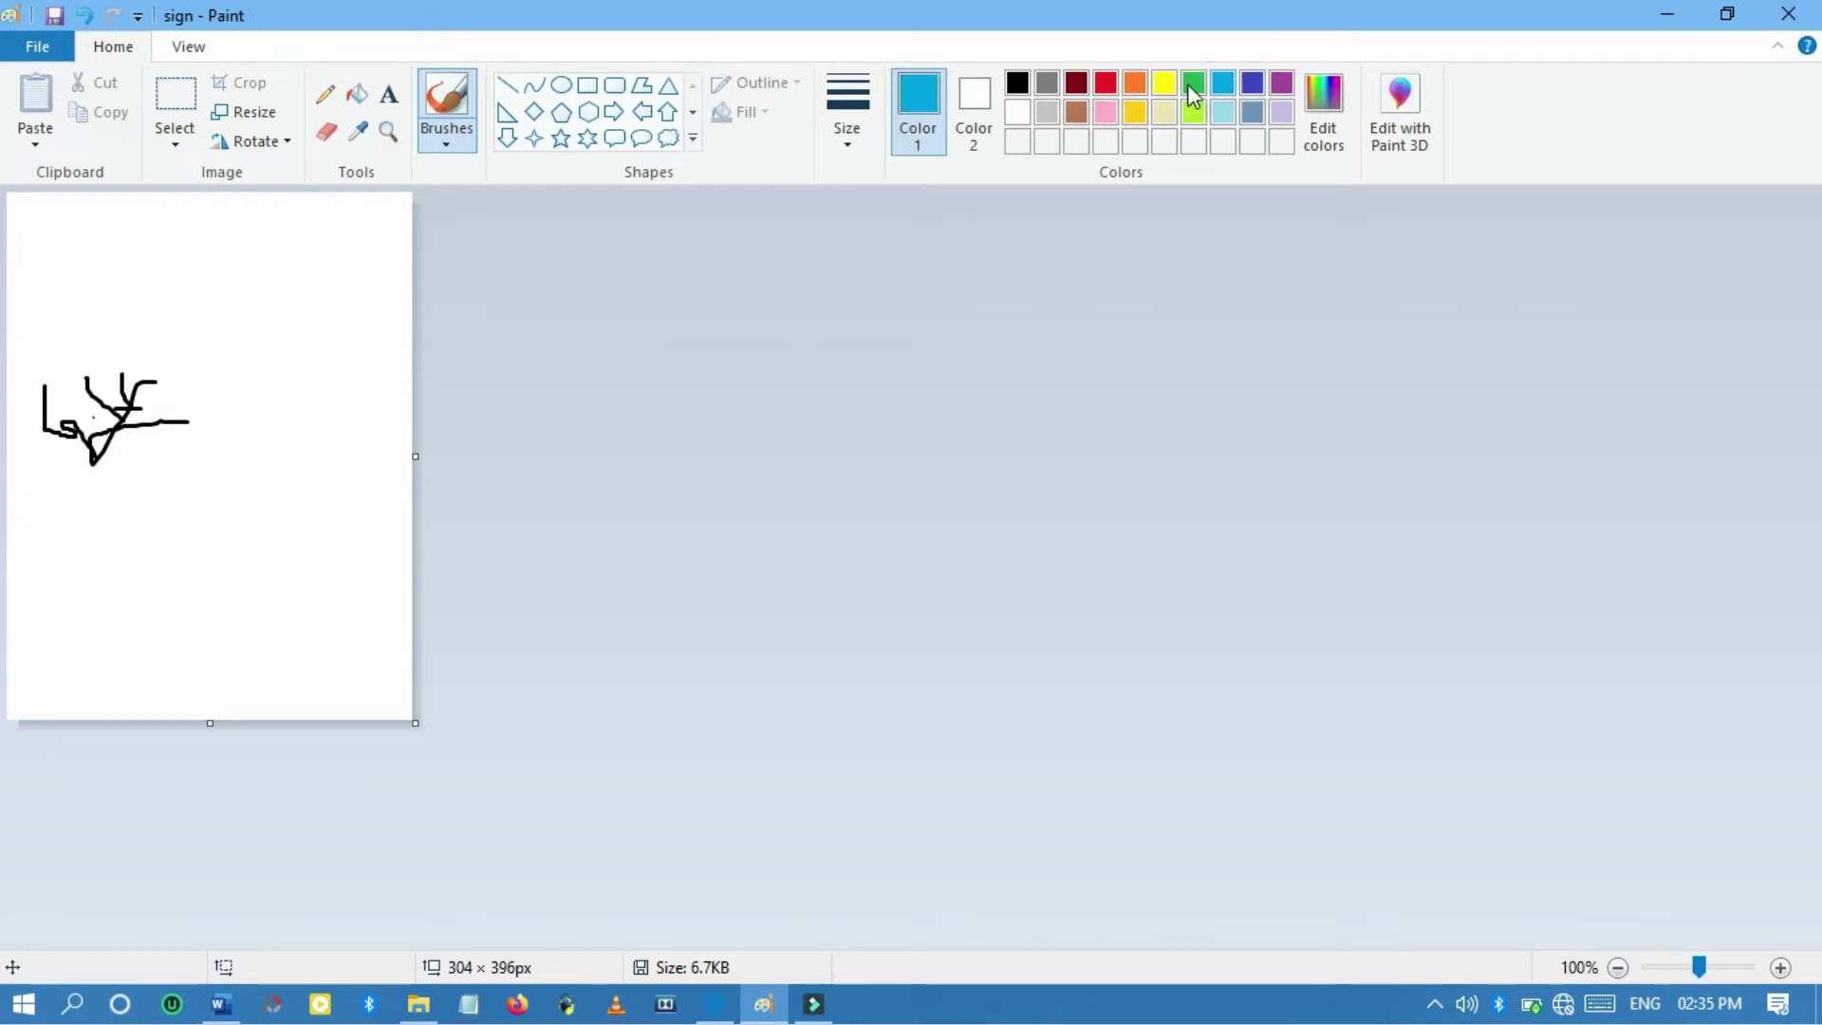
{"action": "left_click", "coordinate": [922, 100]}
{"action": "mouse_move", "coordinate": [128, 486]}
{"action": "left_mouse_down"}
{"action": "mouse_move", "coordinate": [125, 572]}
{"action": "mouse_move", "coordinate": [181, 541]}
{"action": "mouse_move", "coordinate": [188, 497]}
{"action": "mouse_move", "coordinate": [189, 547]}
{"action": "mouse_move", "coordinate": [238, 553]}
{"action": "mouse_move", "coordinate": [138, 565]}
{"action": "mouse_move", "coordinate": [282, 508]}
{"action": "left_mouse_up"}
{"action": "left_click", "coordinate": [203, 512]}
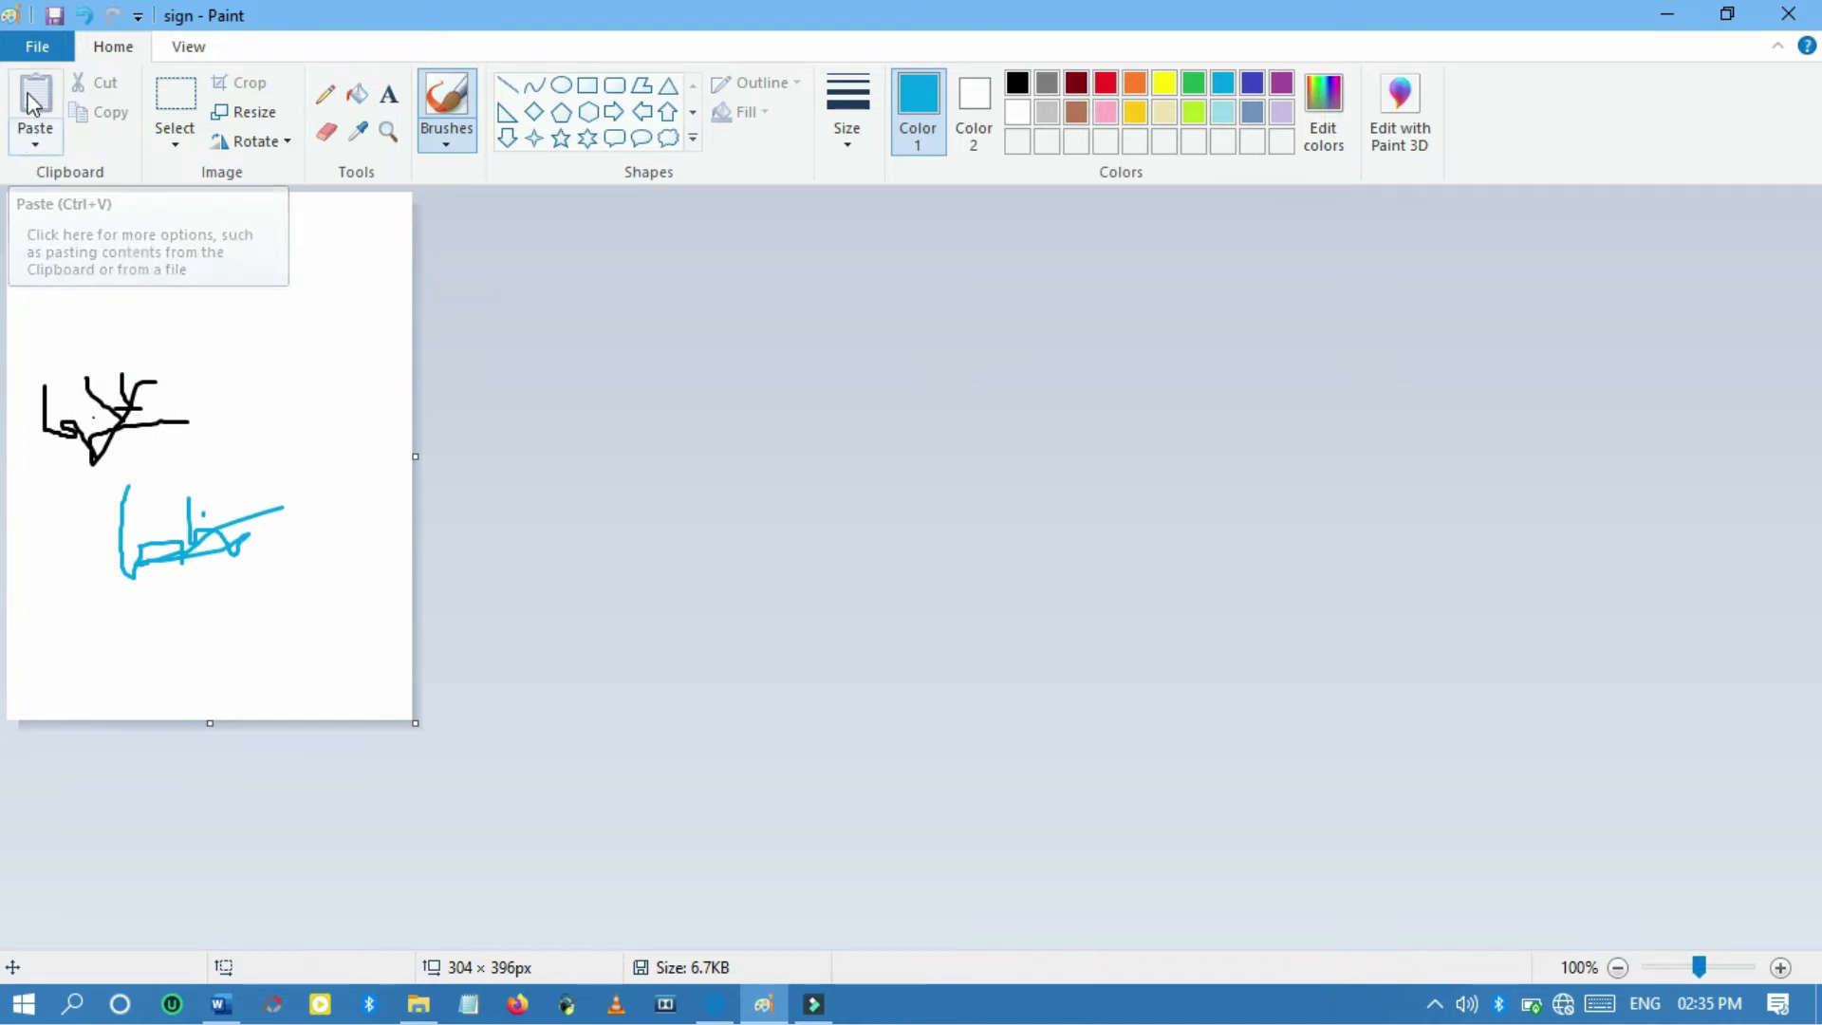
Save the drawing as a JPEG picture named sign on the Desktop.
{"action": "left_click", "coordinate": [29, 55]}
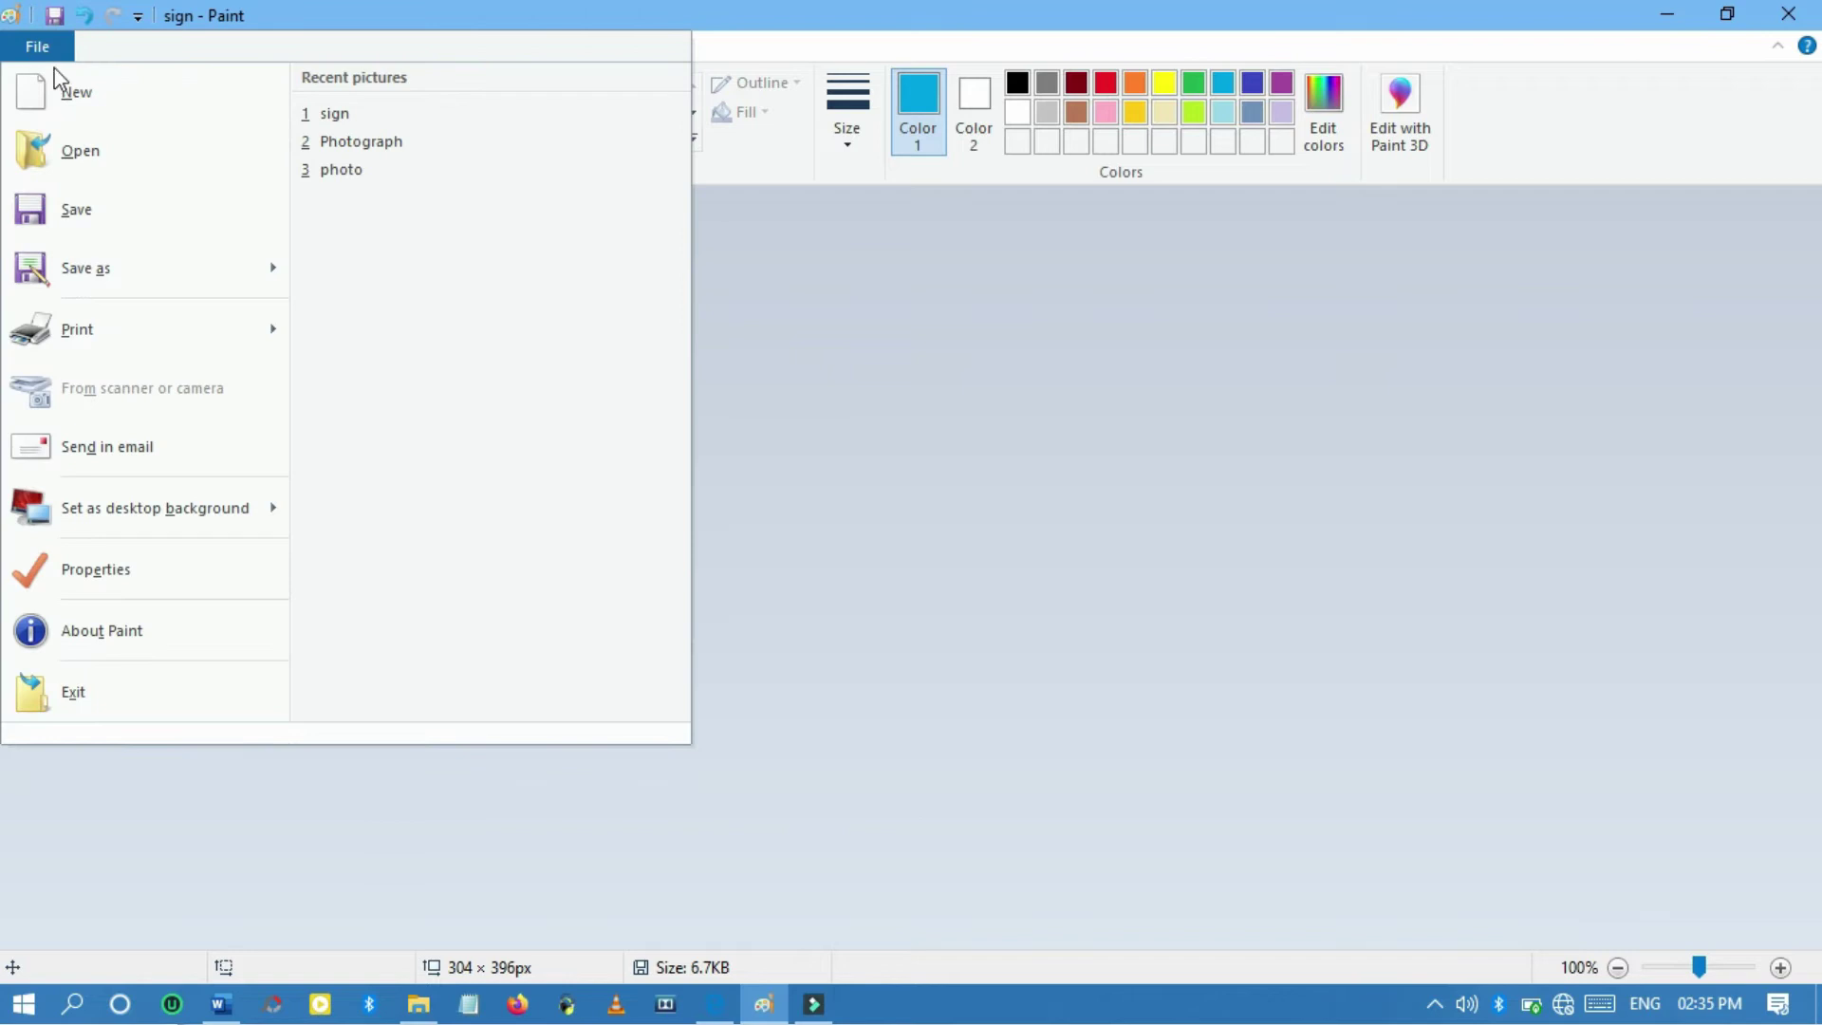
{"action": "mouse_move", "coordinate": [277, 270]}
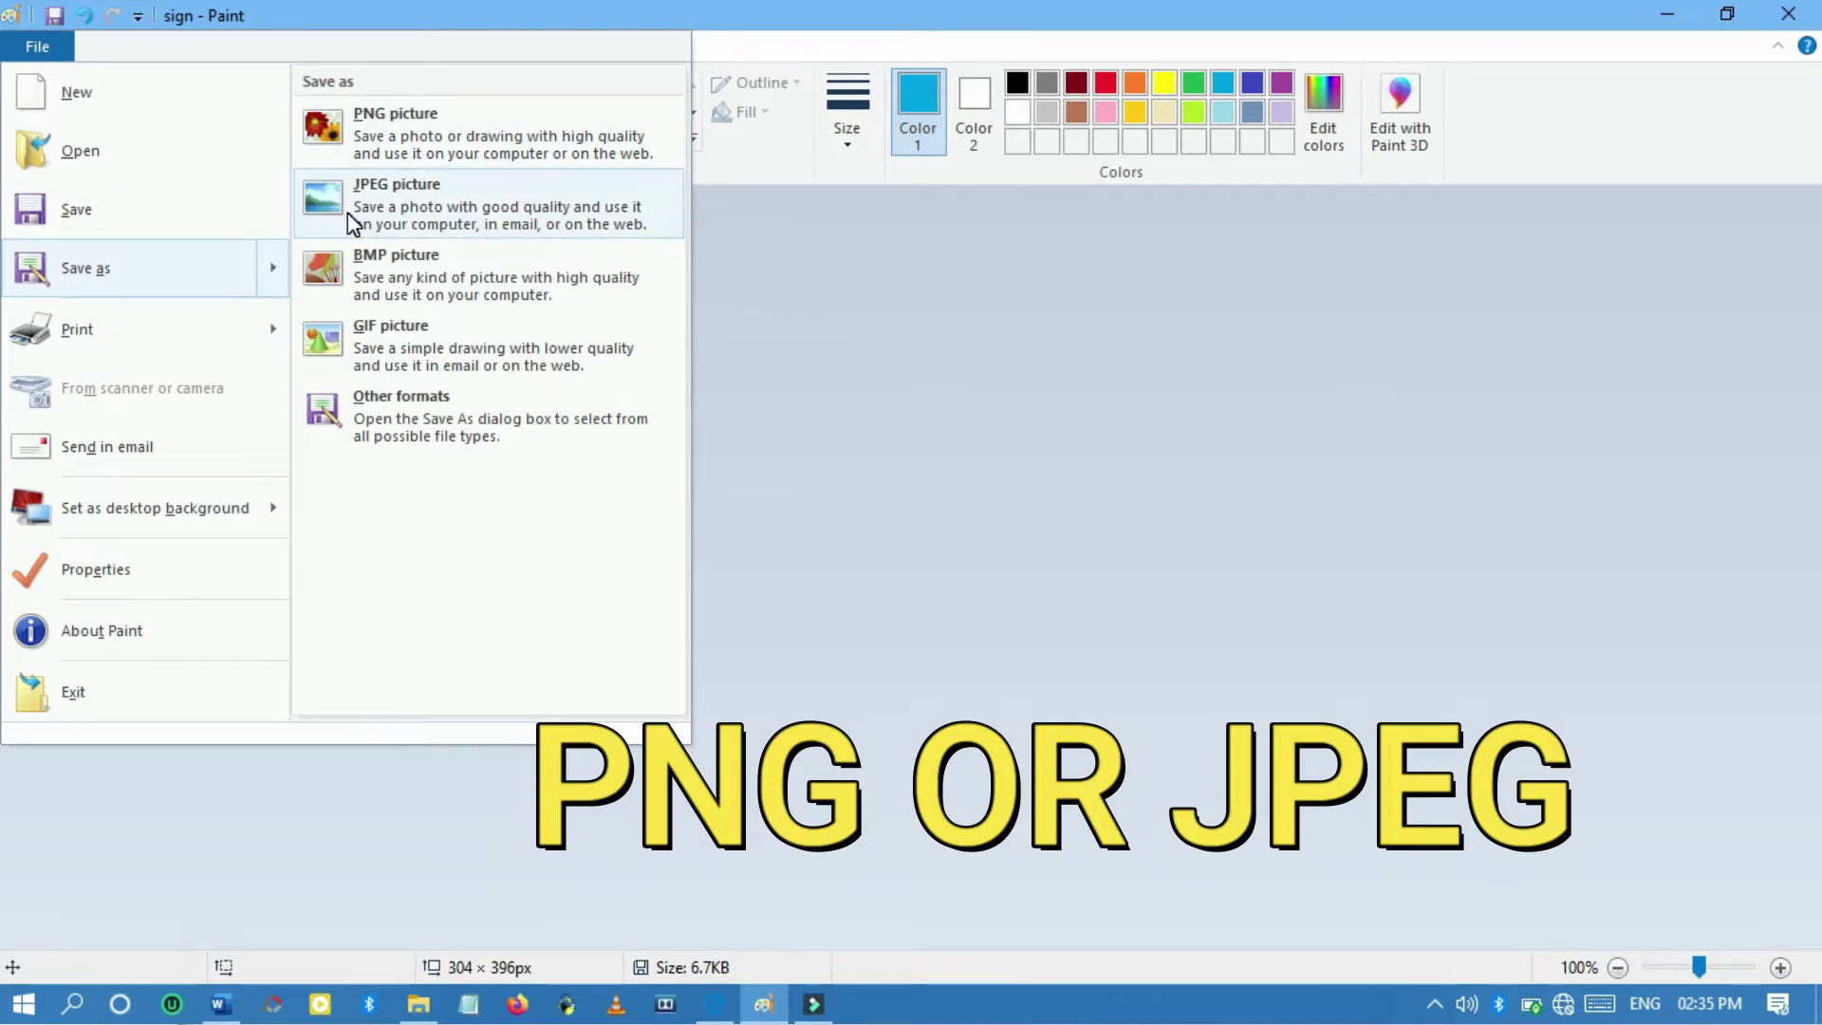
{"action": "left_click", "coordinate": [465, 218]}
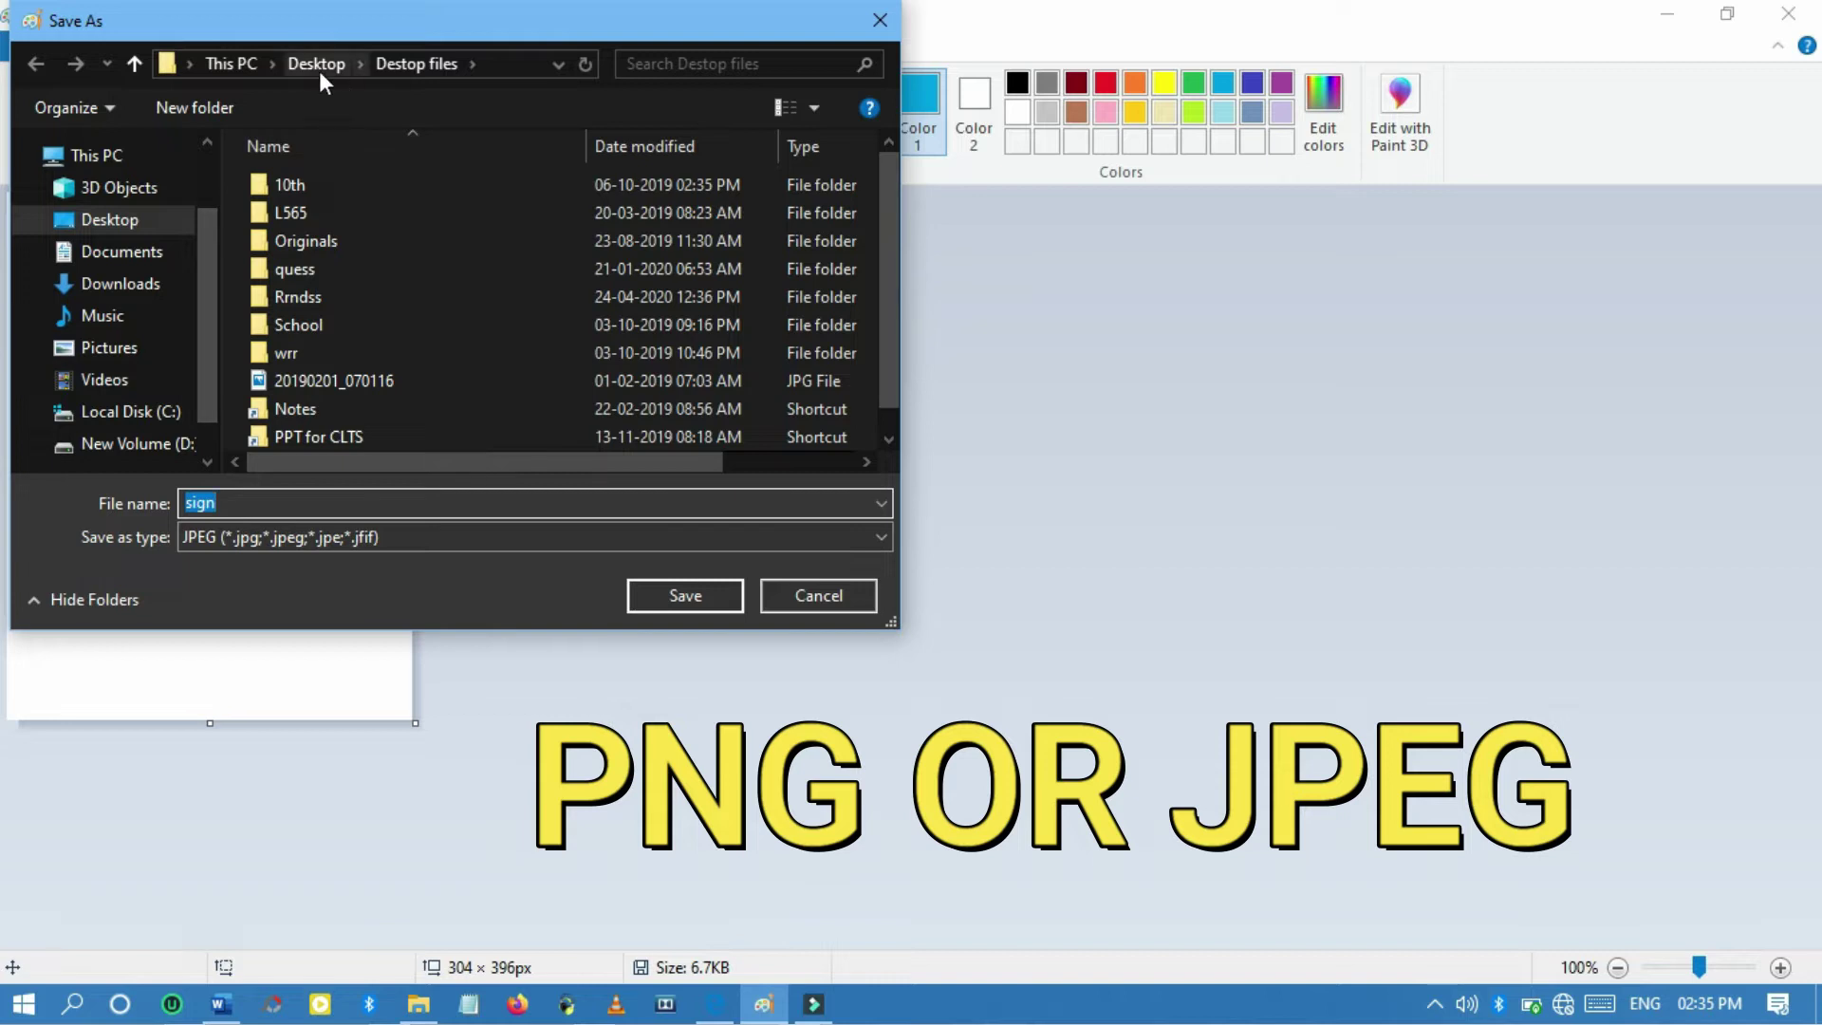
{"action": "left_click", "coordinate": [319, 70]}
{"action": "left_click", "coordinate": [449, 508]}
{"action": "left_click", "coordinate": [504, 508]}
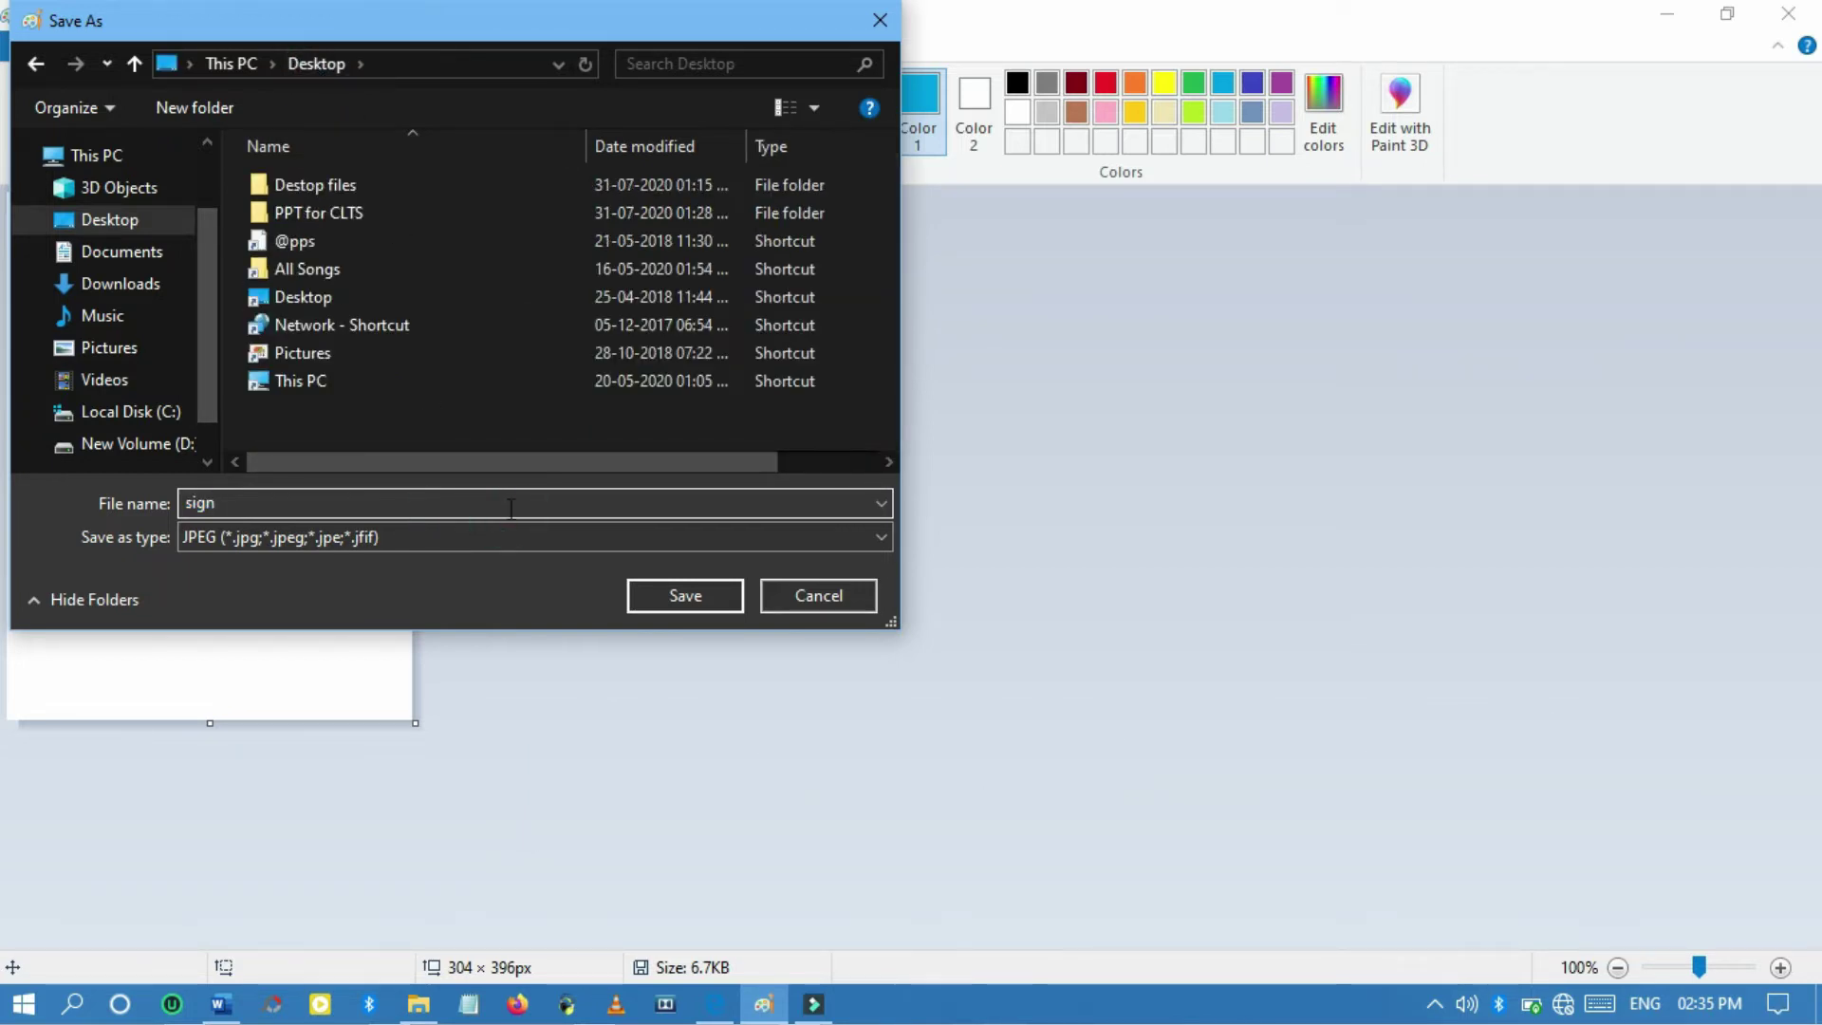
{"action": "left_click", "coordinate": [733, 599]}
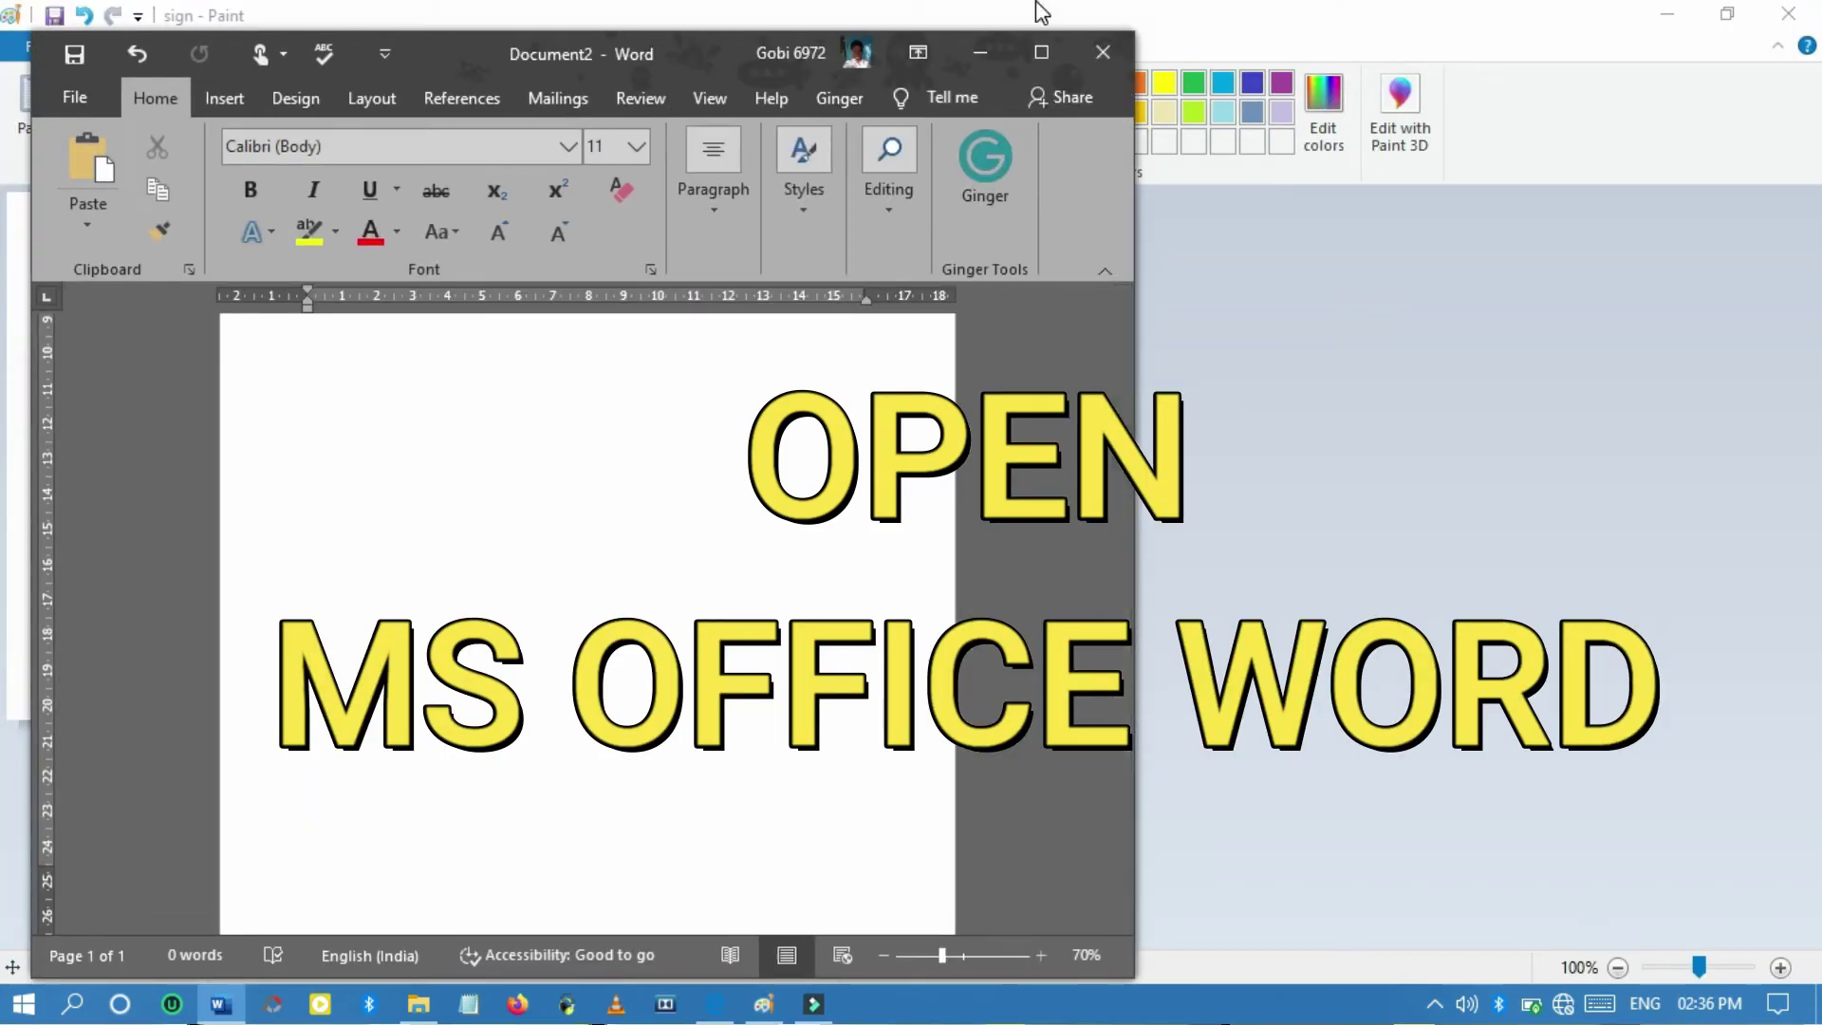
Maximize the blank Word document and insert the sign picture from the Desktop.
{"action": "left_click", "coordinate": [1045, 54]}
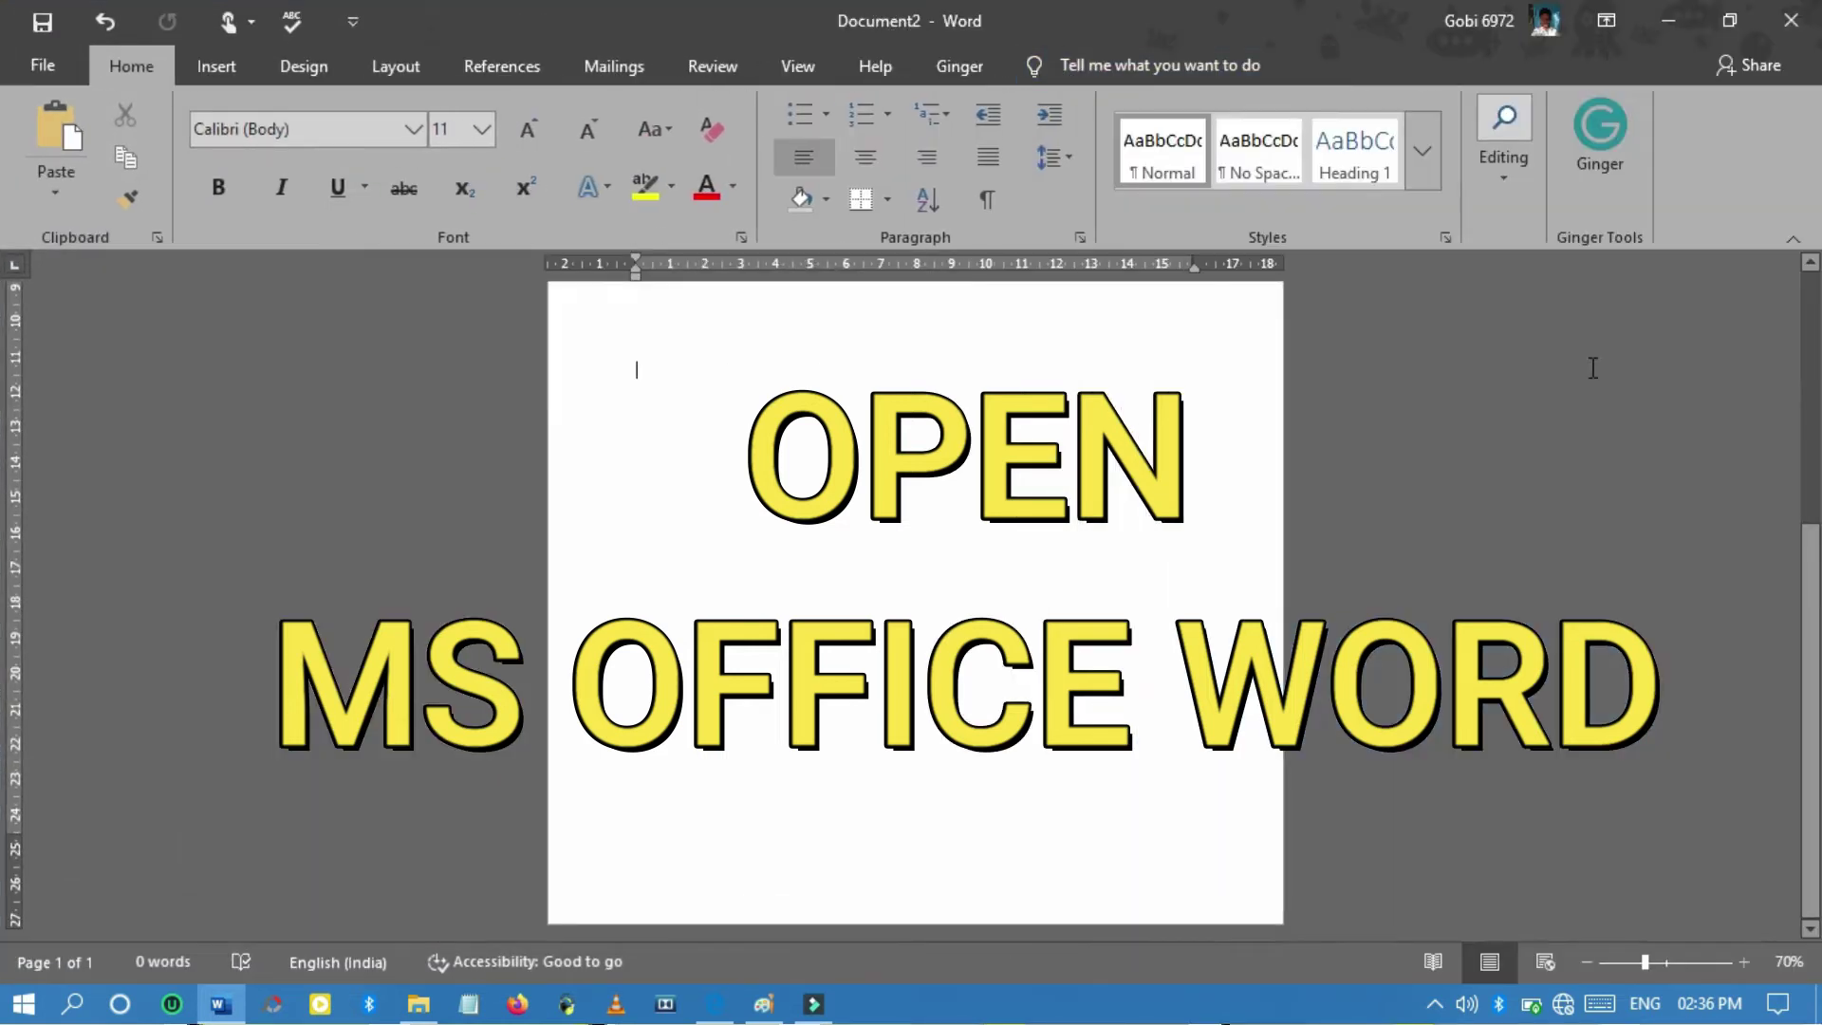
{"action": "mouse_move", "coordinate": [1808, 612]}
{"action": "left_mouse_down"}
{"action": "mouse_move", "coordinate": [1807, 385]}
{"action": "mouse_move", "coordinate": [1808, 625]}
{"action": "left_mouse_up"}
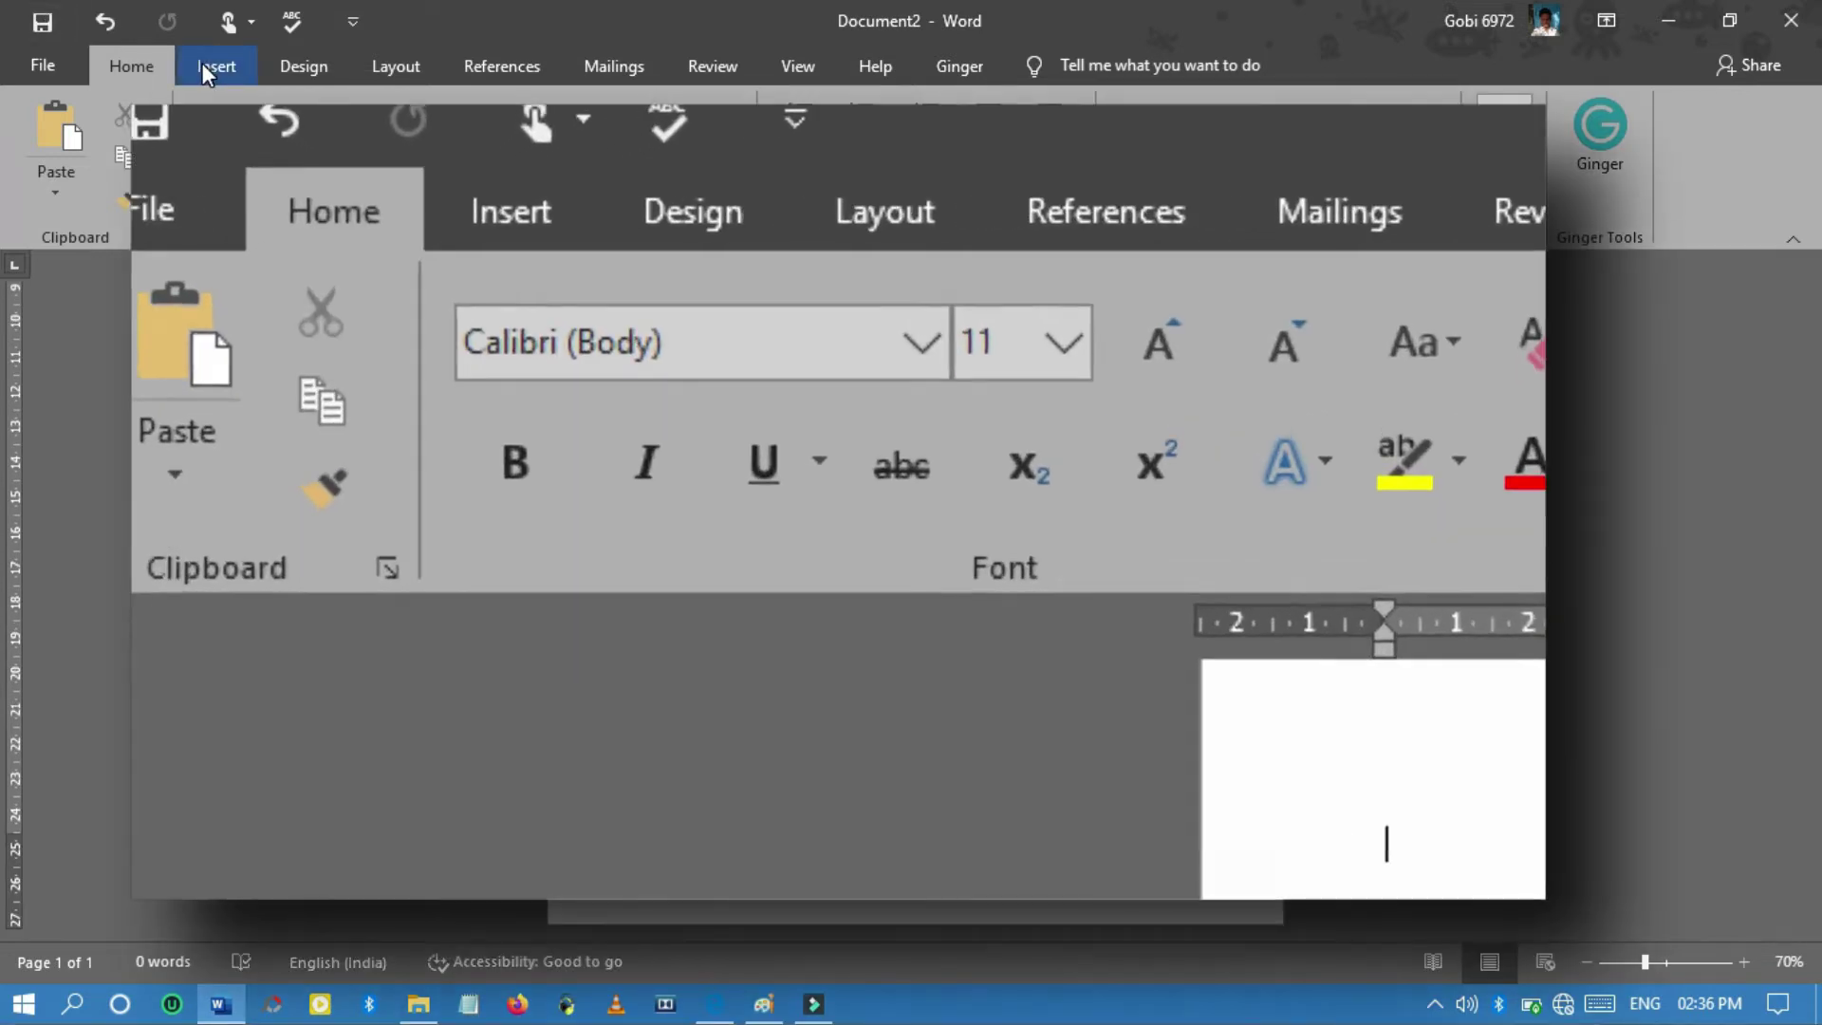
{"action": "left_click", "coordinate": [203, 65]}
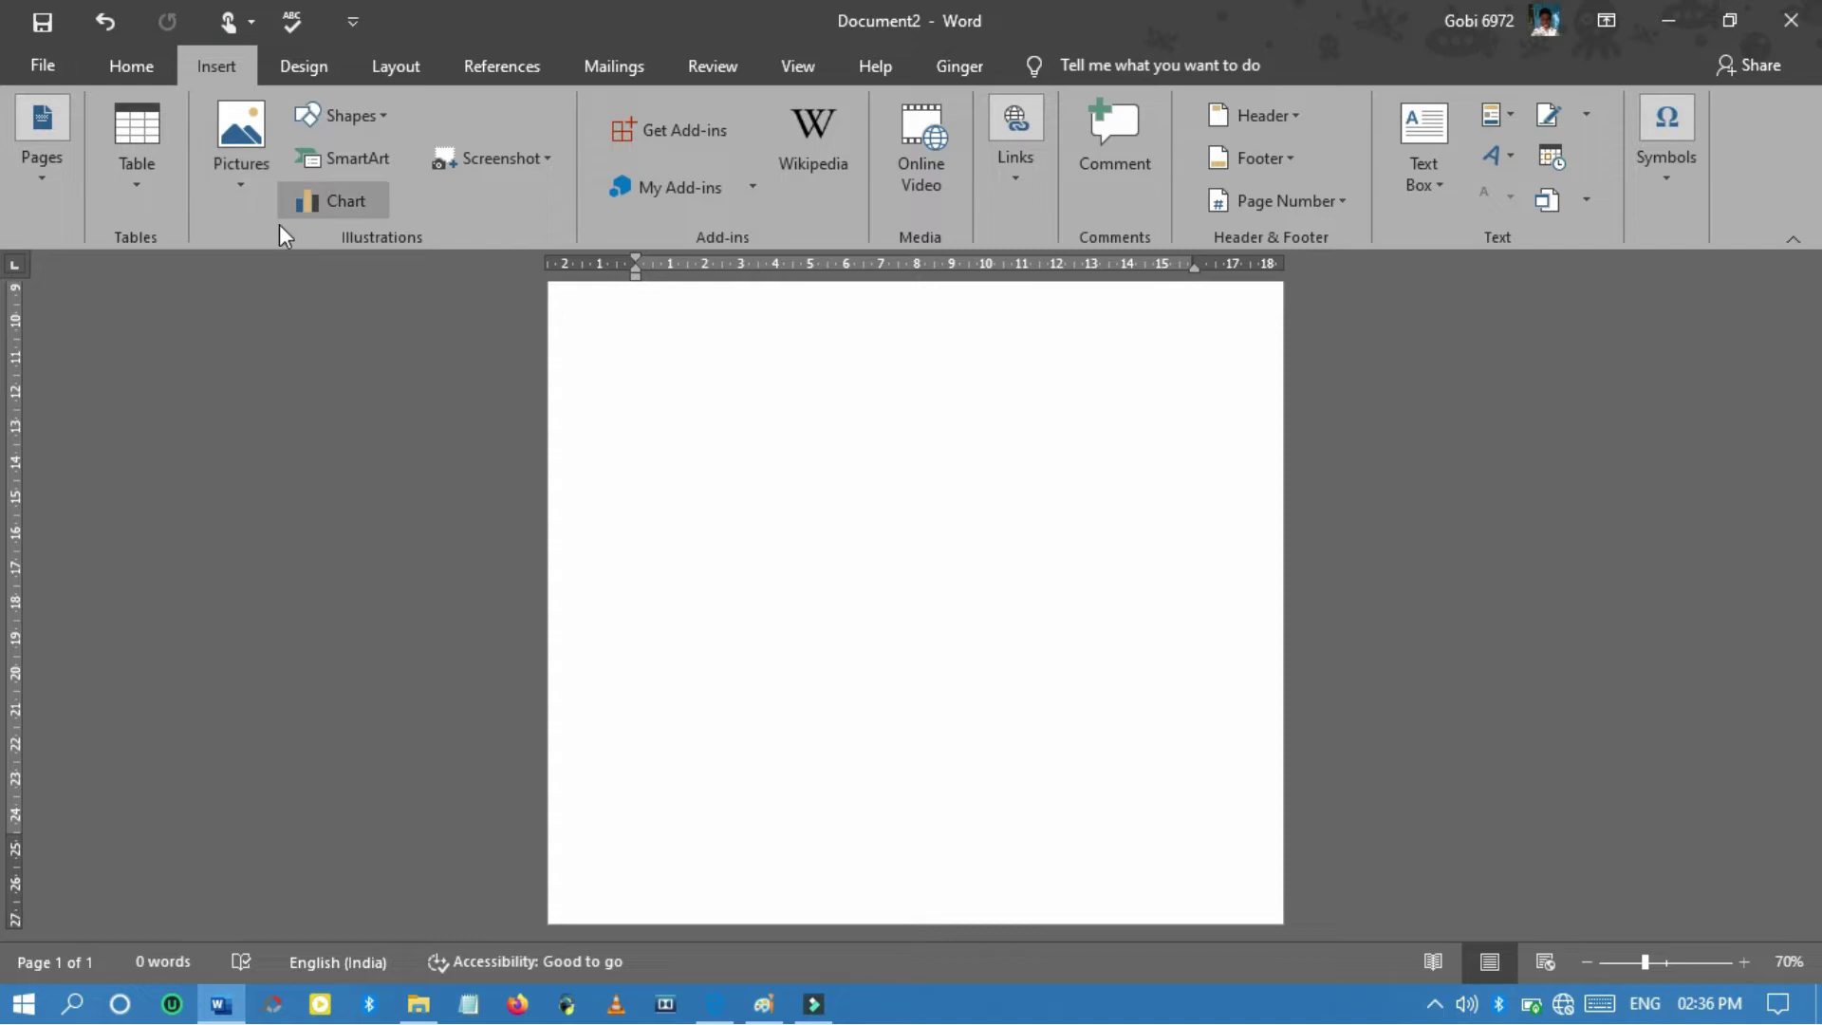
{"action": "left_click", "coordinate": [243, 180]}
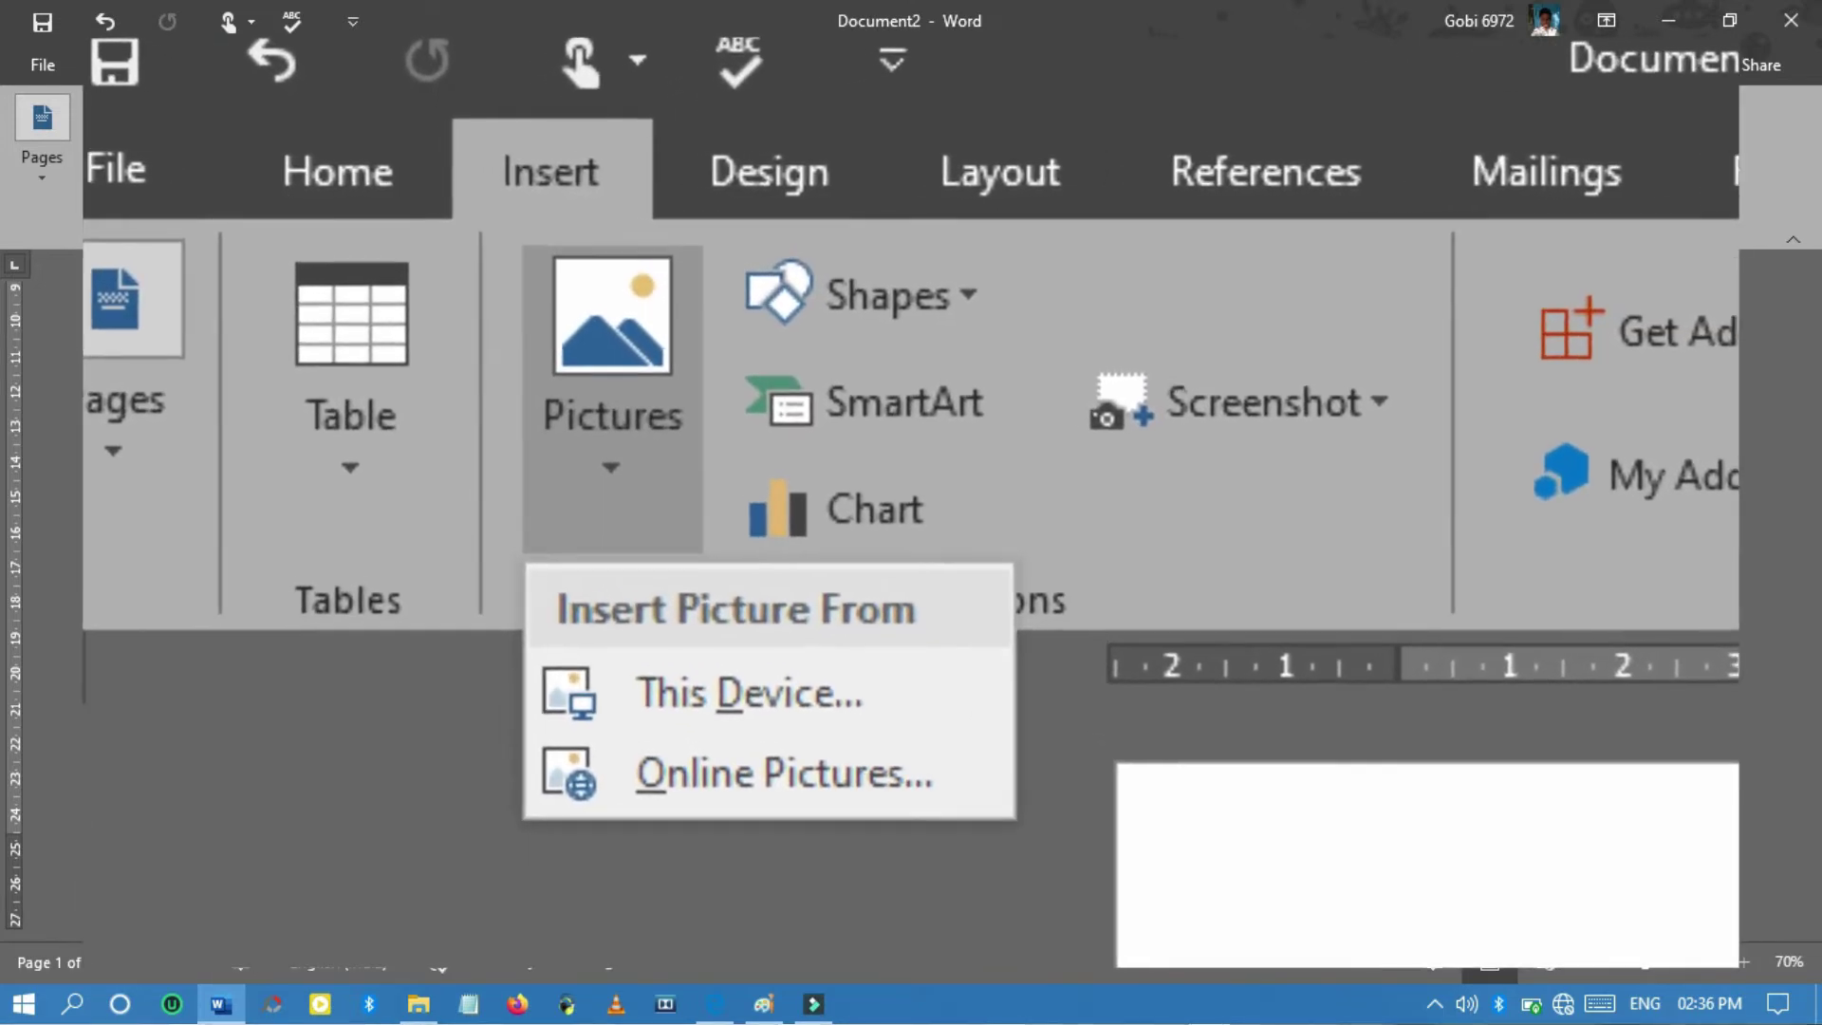
{"action": "left_click", "coordinate": [924, 475]}
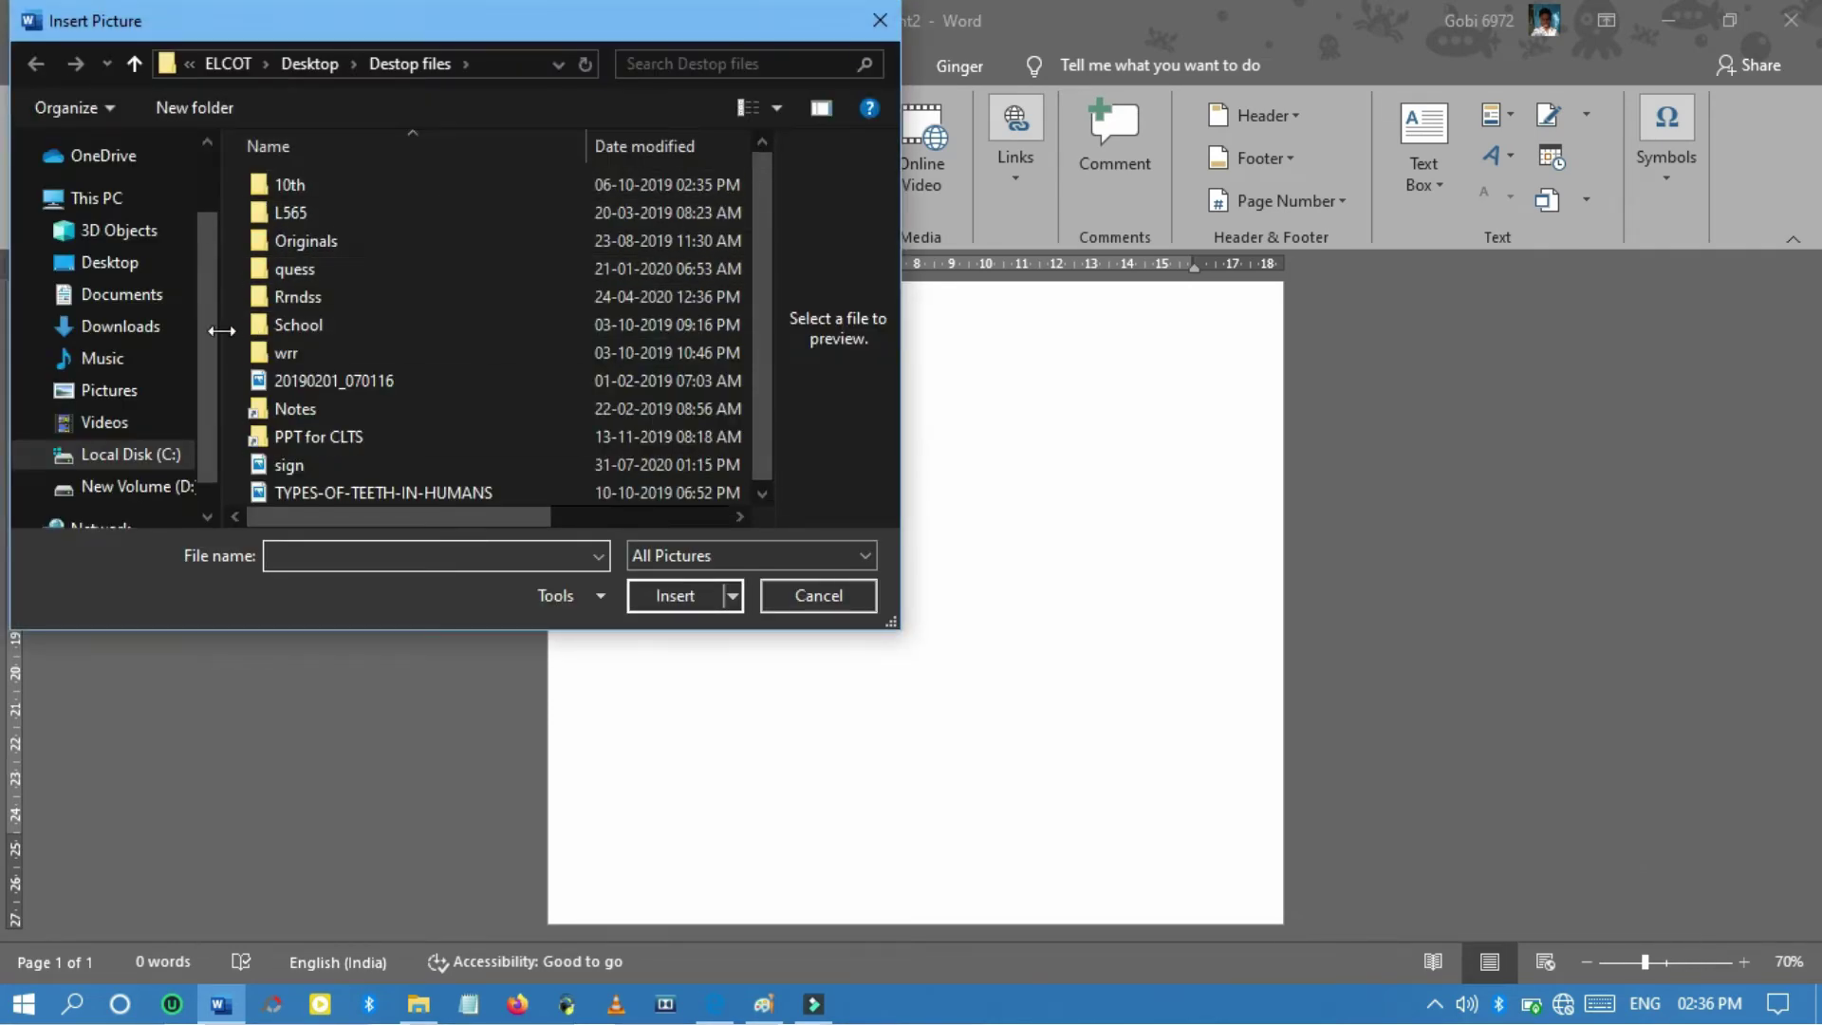
{"action": "left_click", "coordinate": [95, 260]}
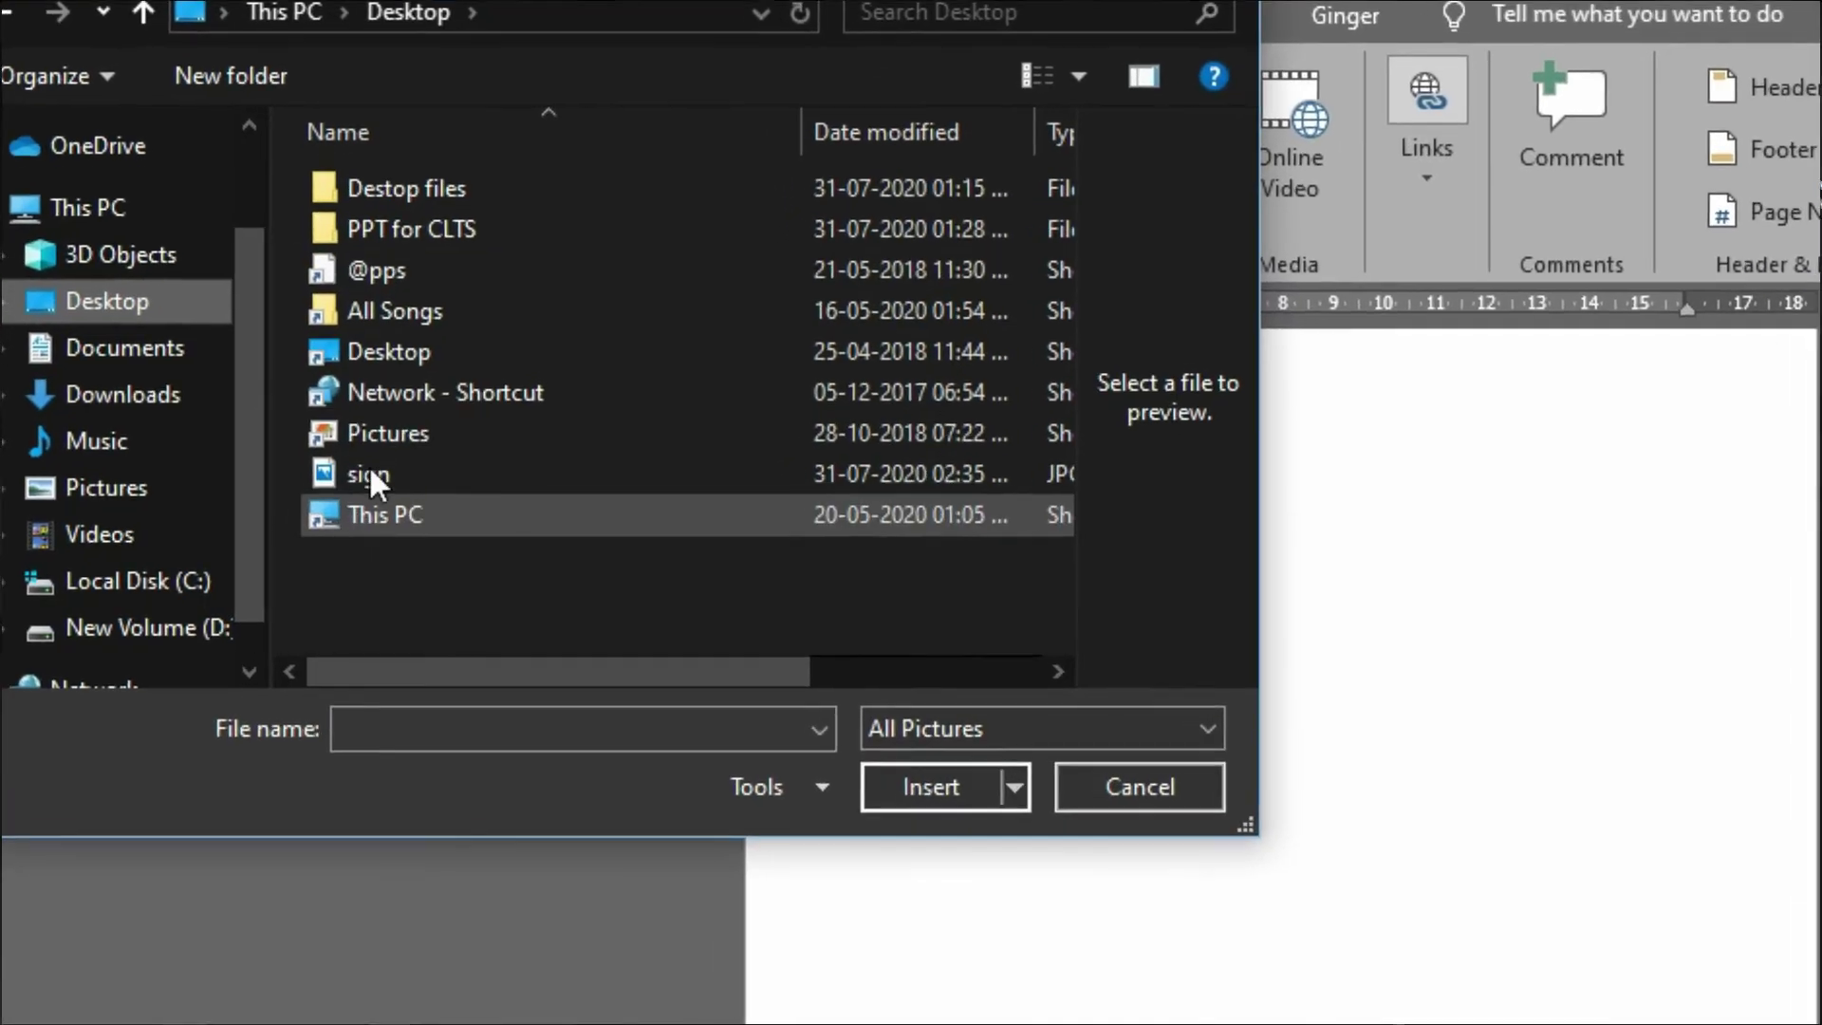
{"action": "left_click", "coordinate": [374, 464]}
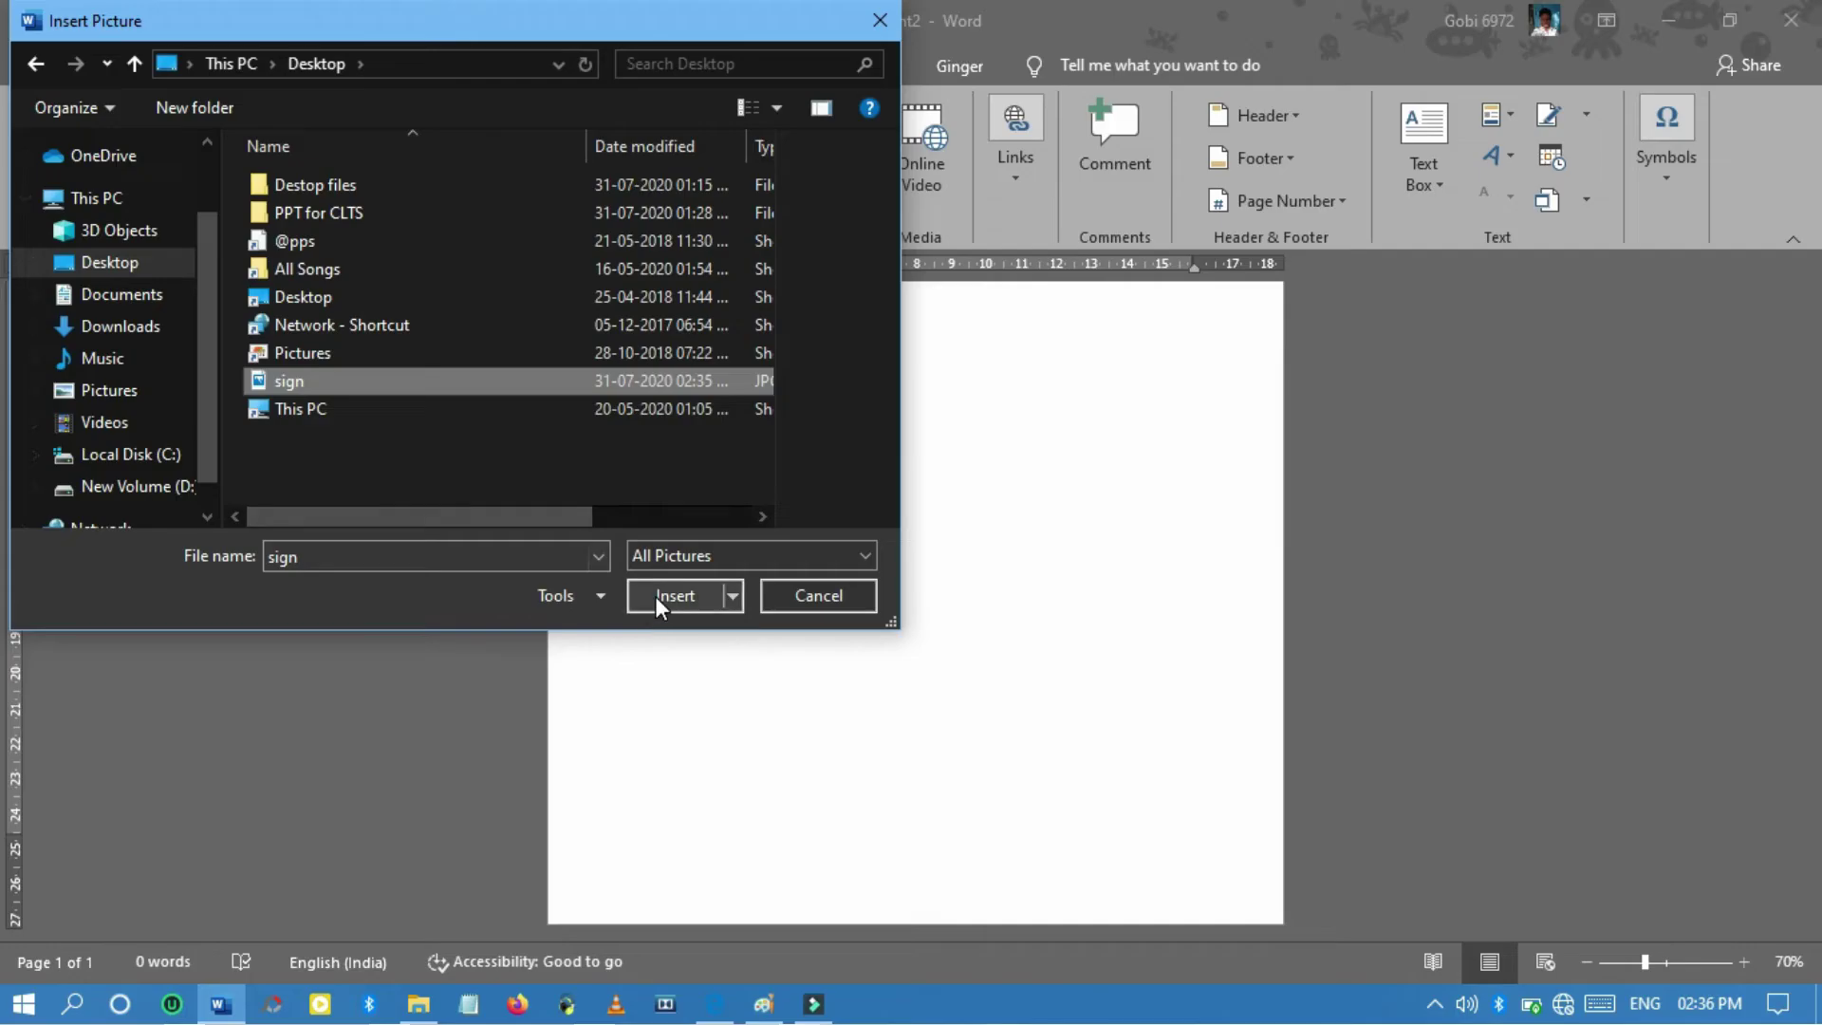
{"action": "left_click", "coordinate": [969, 798]}
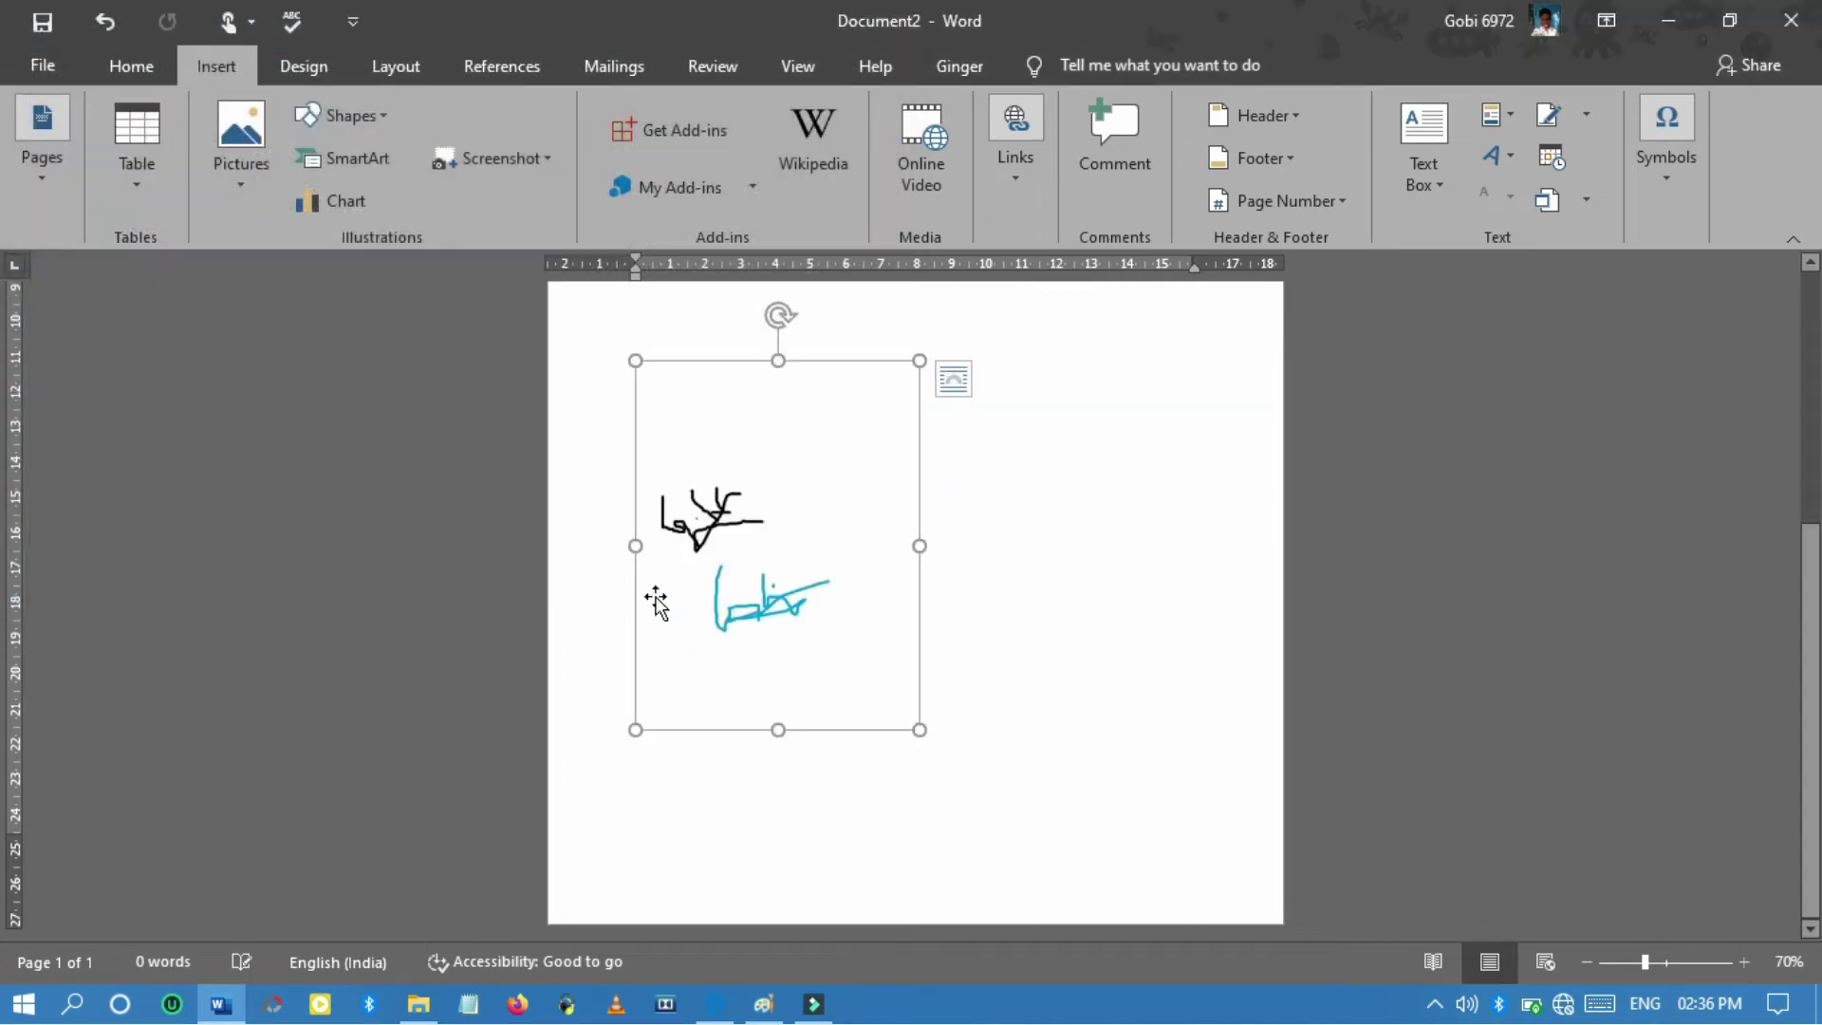
Crop the inserted picture to just the blue signature, about 2.2 cm high and 4.4 cm wide.
{"action": "left_click", "coordinate": [759, 639]}
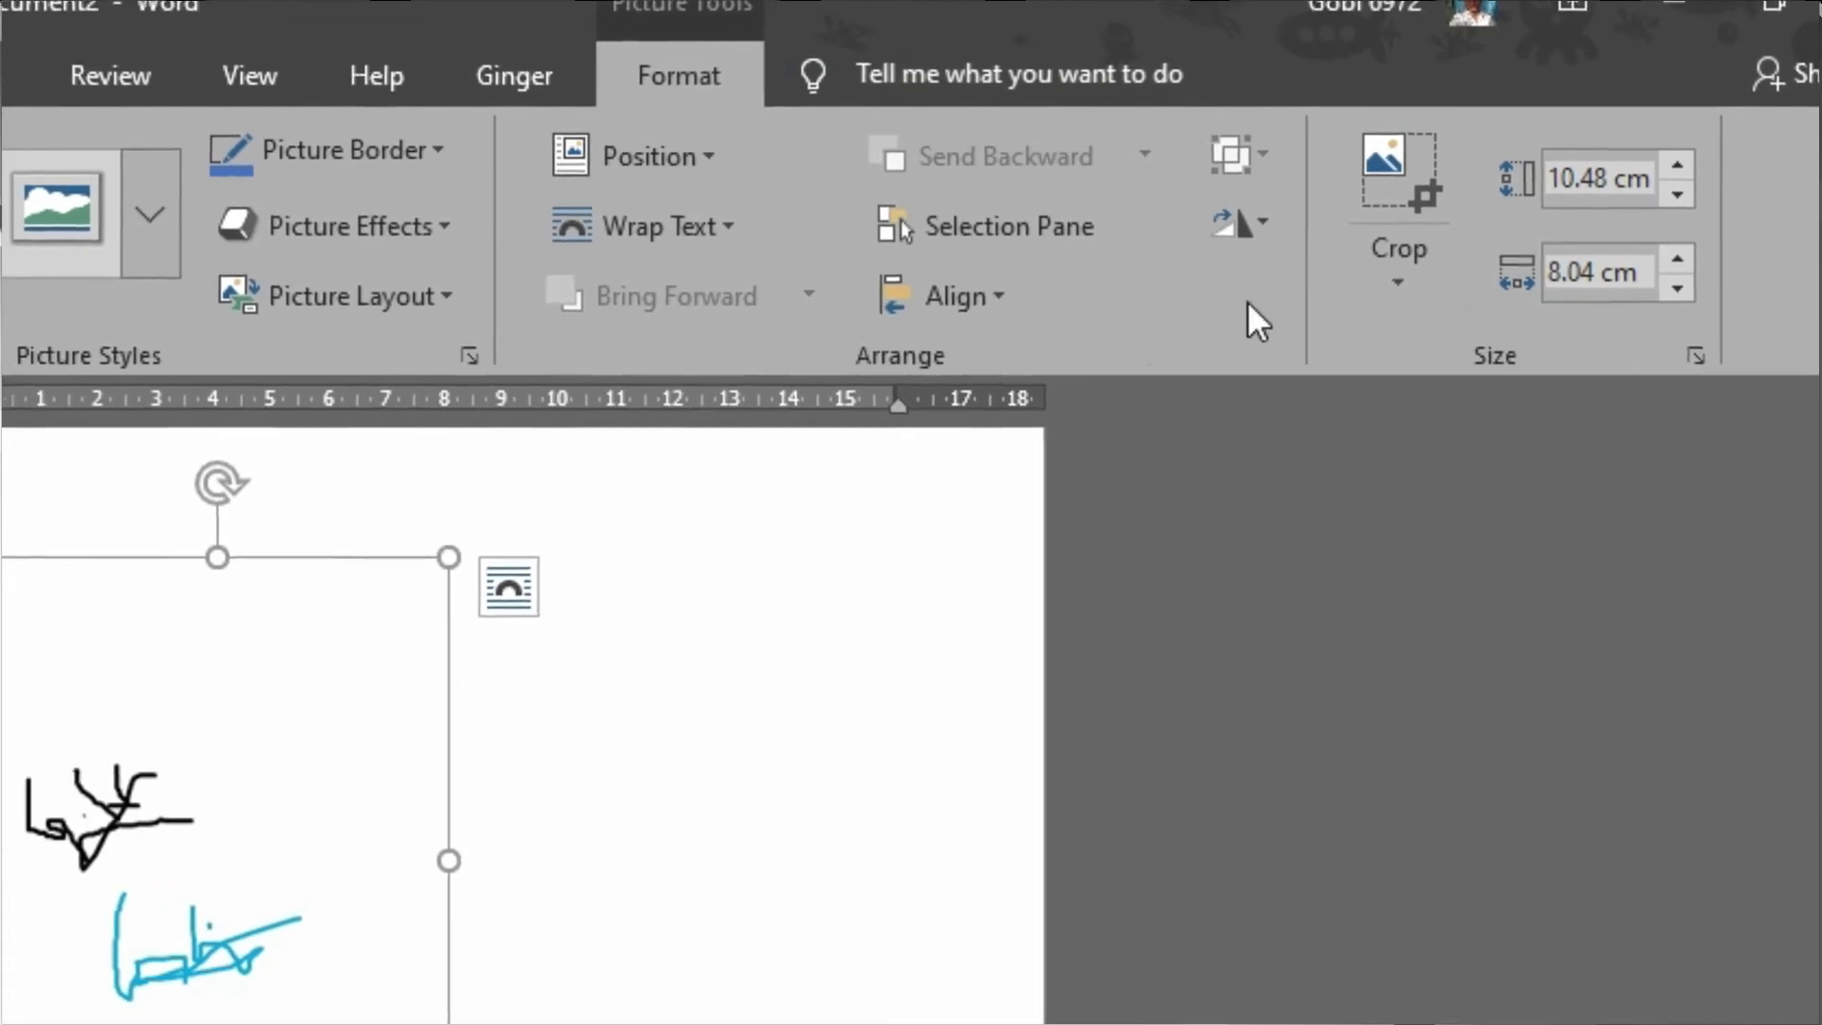
{"action": "left_click", "coordinate": [1400, 275]}
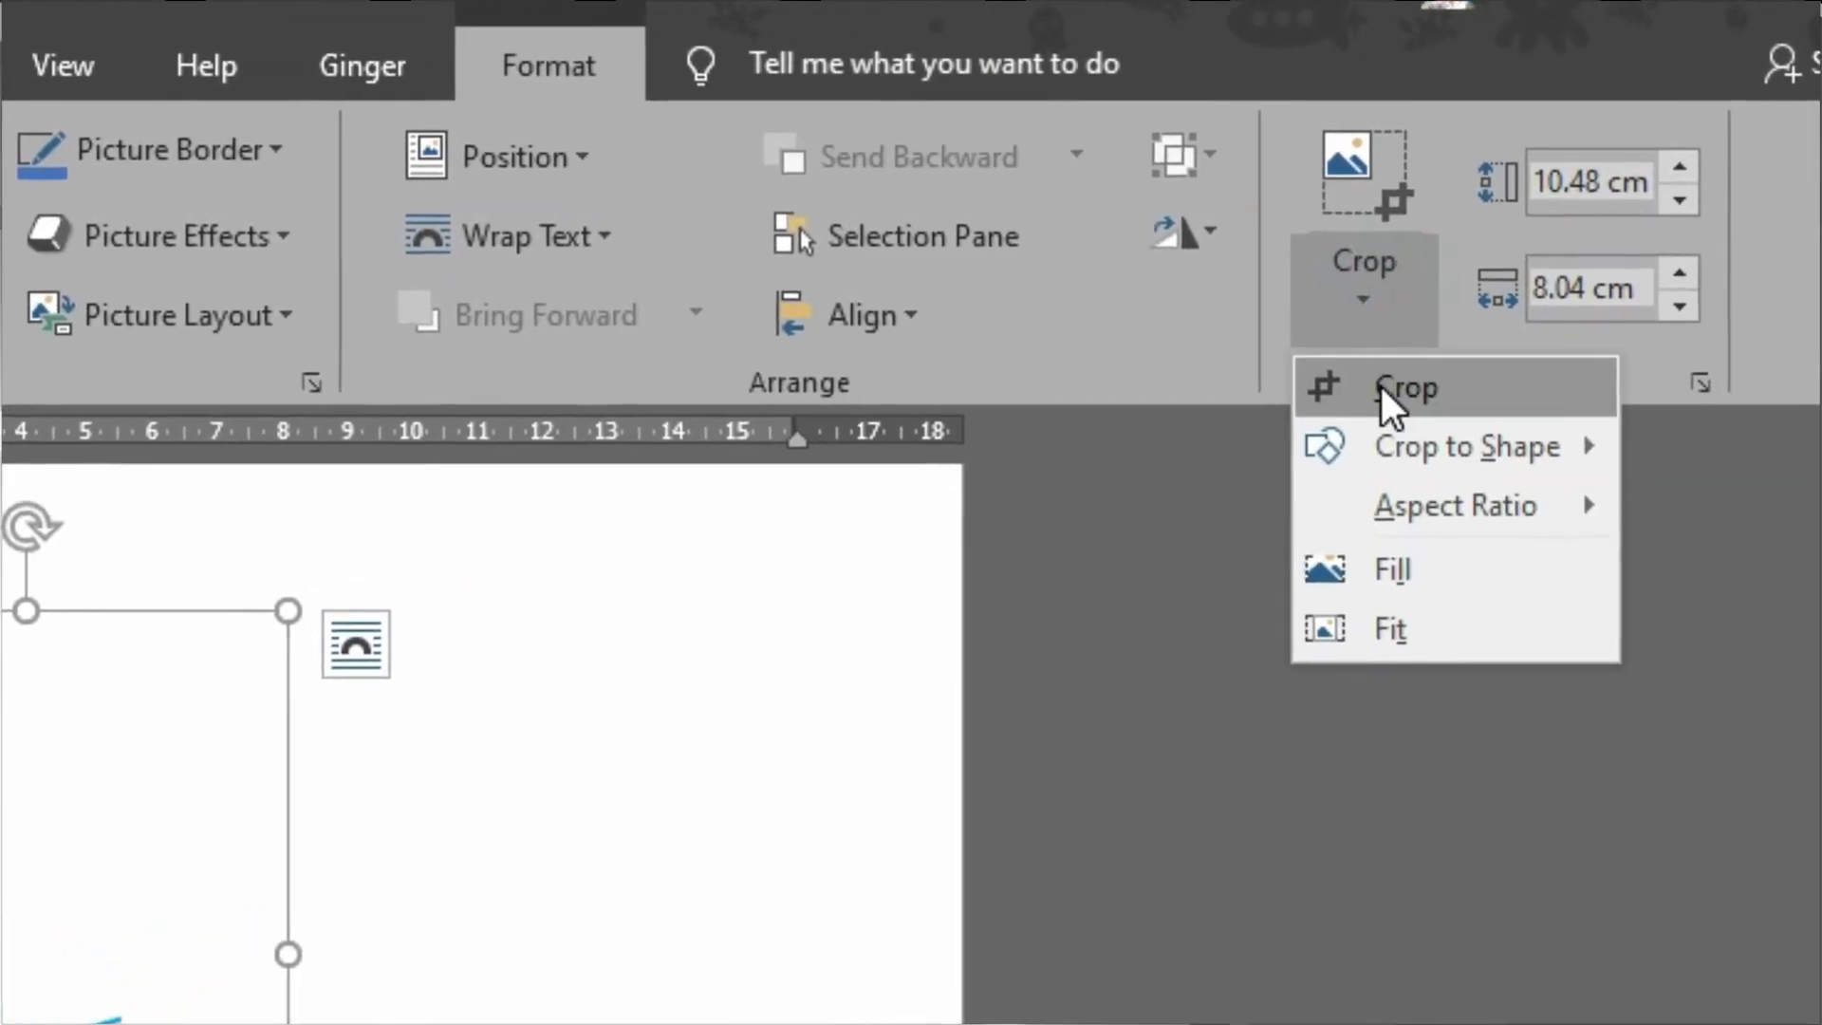
{"action": "left_click", "coordinate": [1385, 387]}
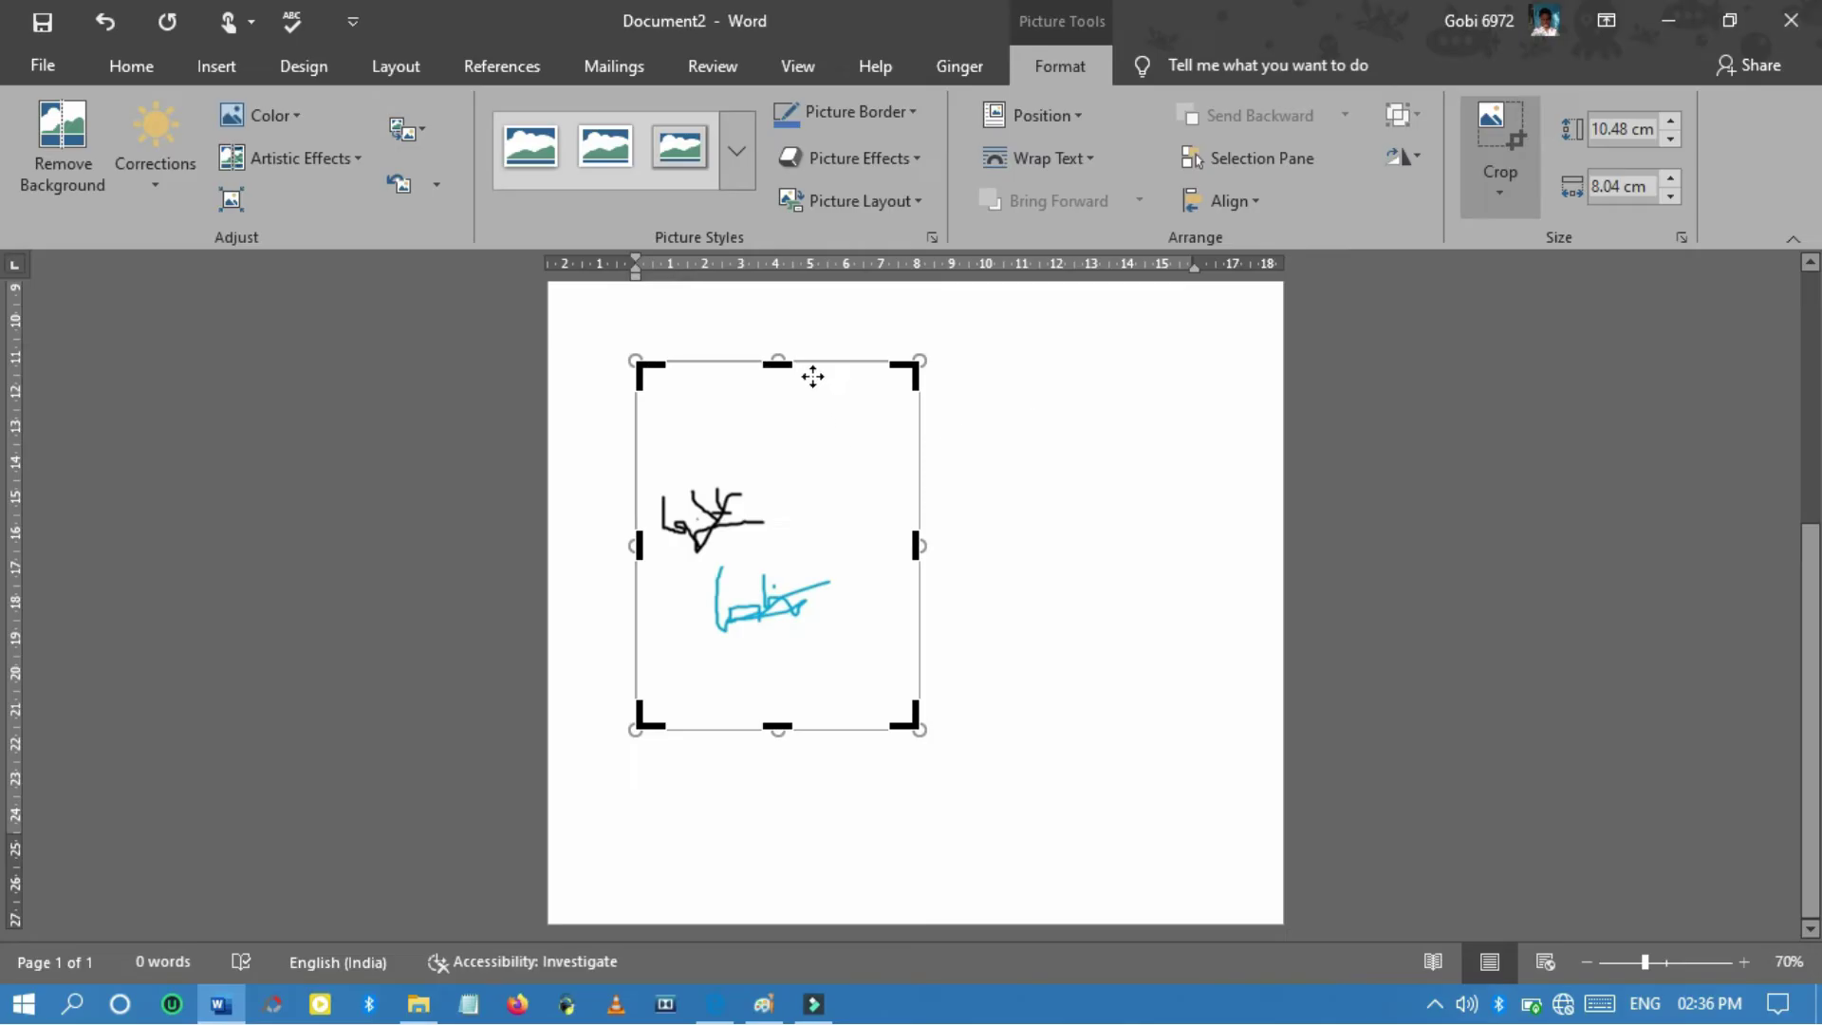
{"action": "left_click_drag", "start_coordinate": [776, 362], "coordinate": [758, 436]}
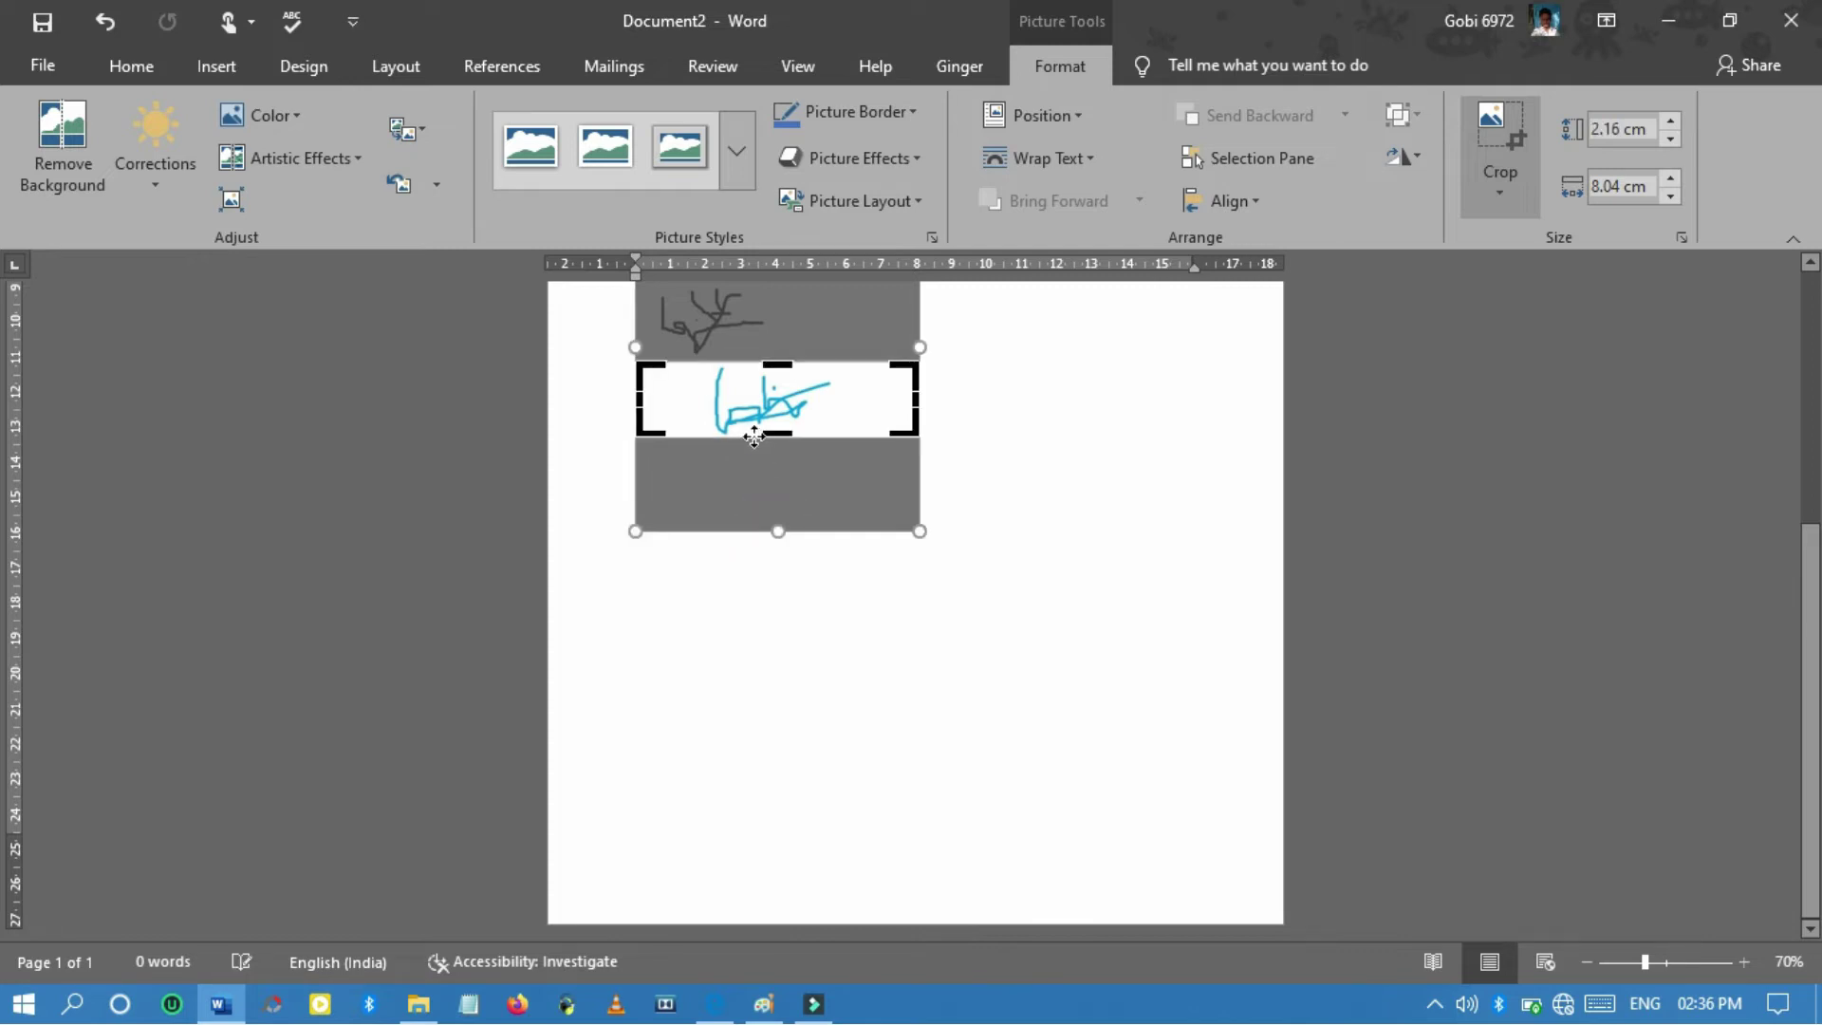
{"action": "left_click_drag", "start_coordinate": [638, 399], "coordinate": [692, 406]}
{"action": "left_click_drag", "start_coordinate": [856, 398], "coordinate": [786, 400]}
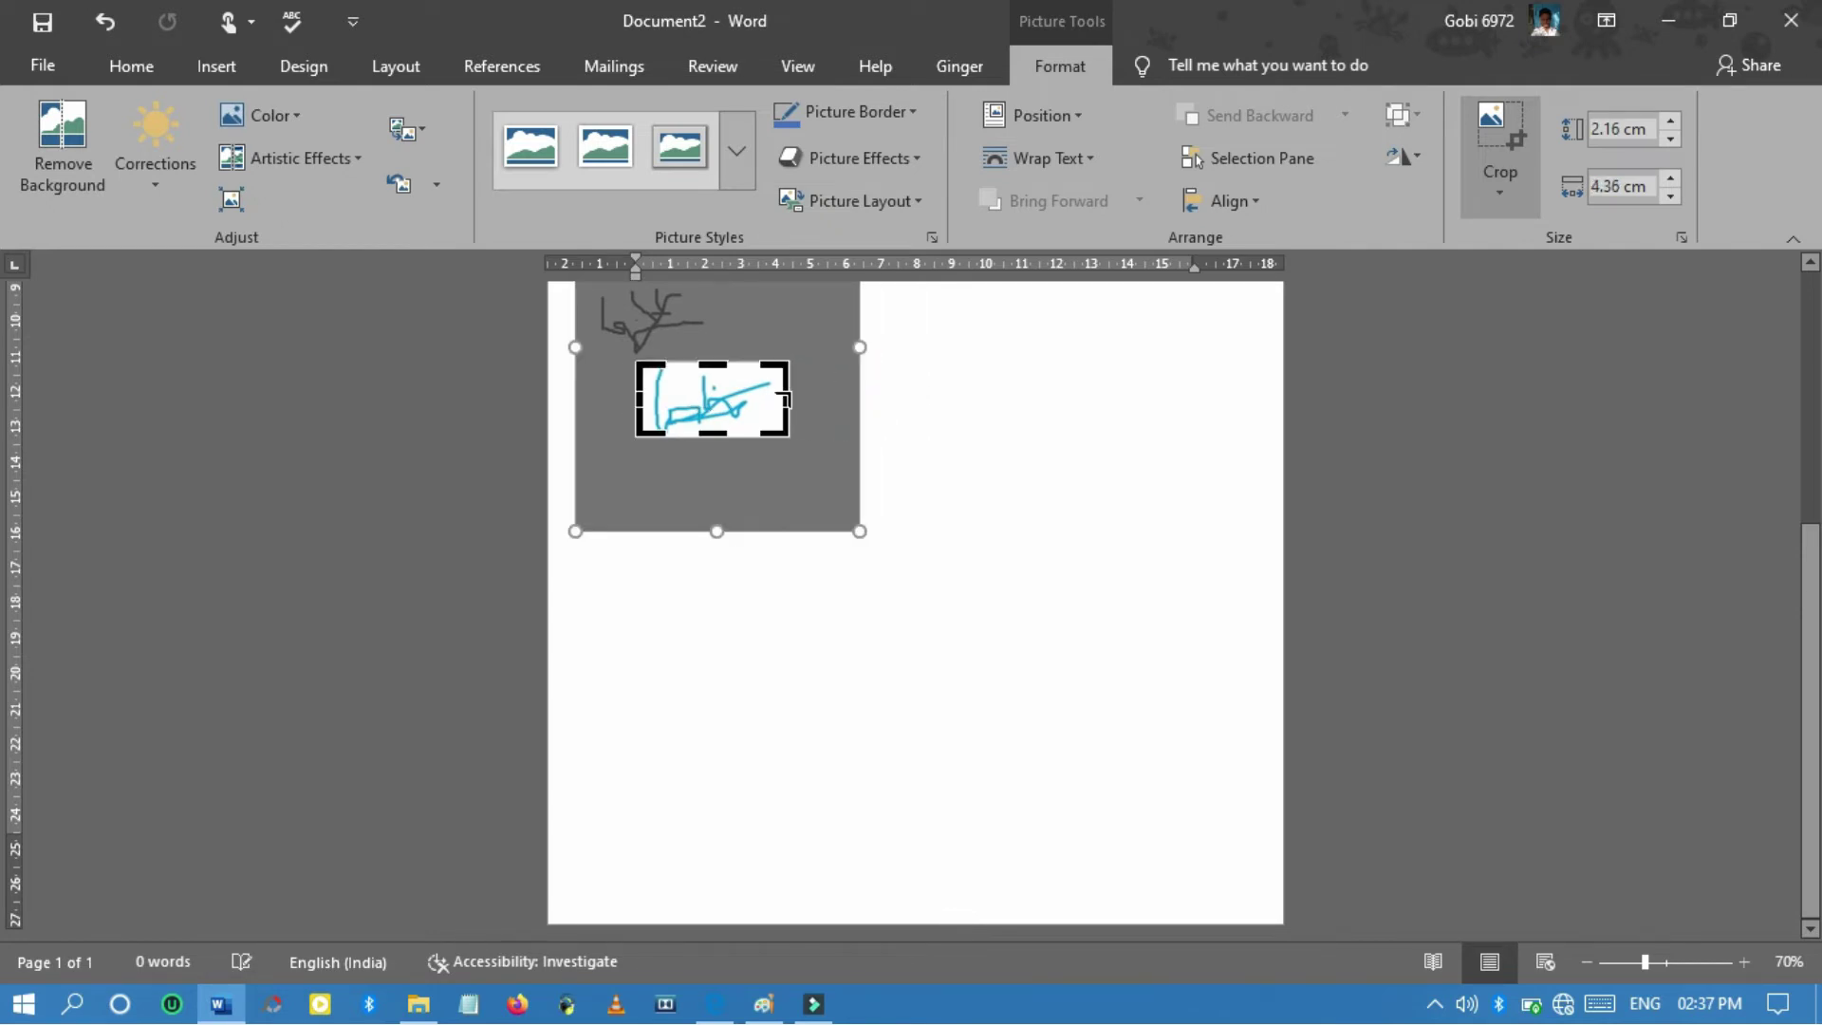
{"action": "left_click", "coordinate": [794, 395]}
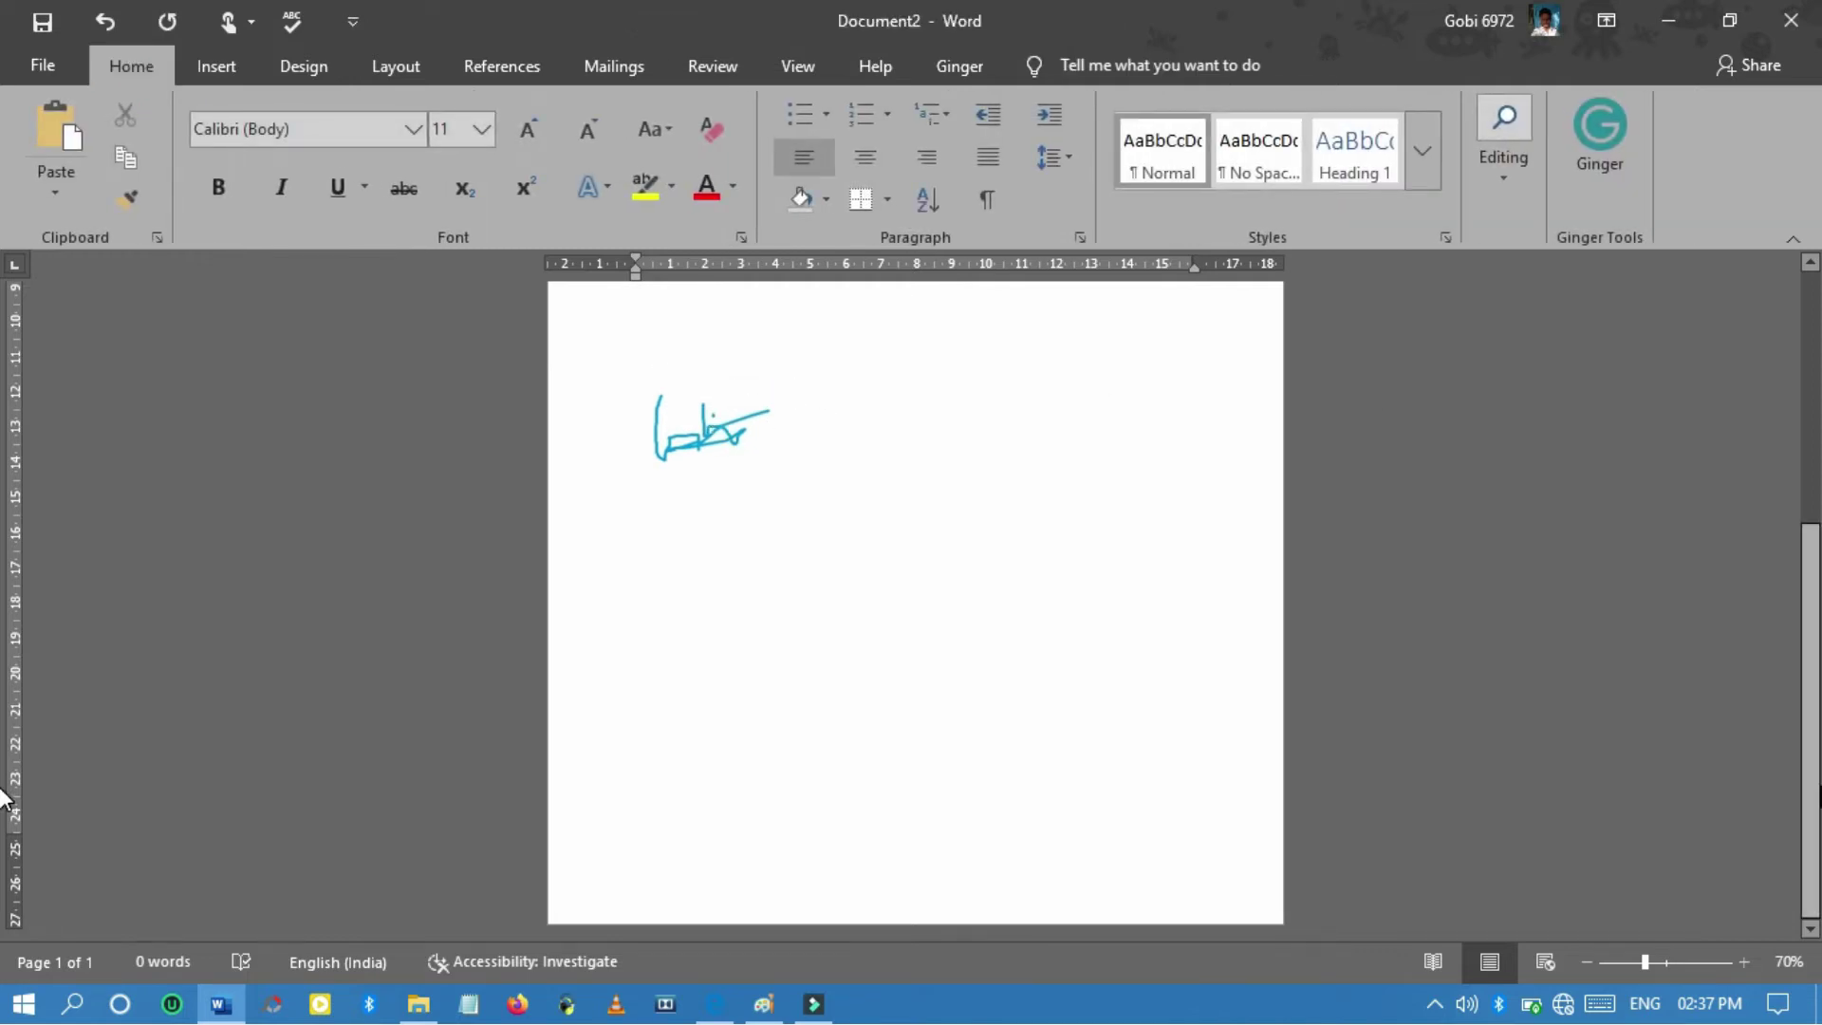
Move the blue signature picture to the lower-right area of the document page and make it slightly smaller.
{"action": "left_click", "coordinate": [1586, 962]}
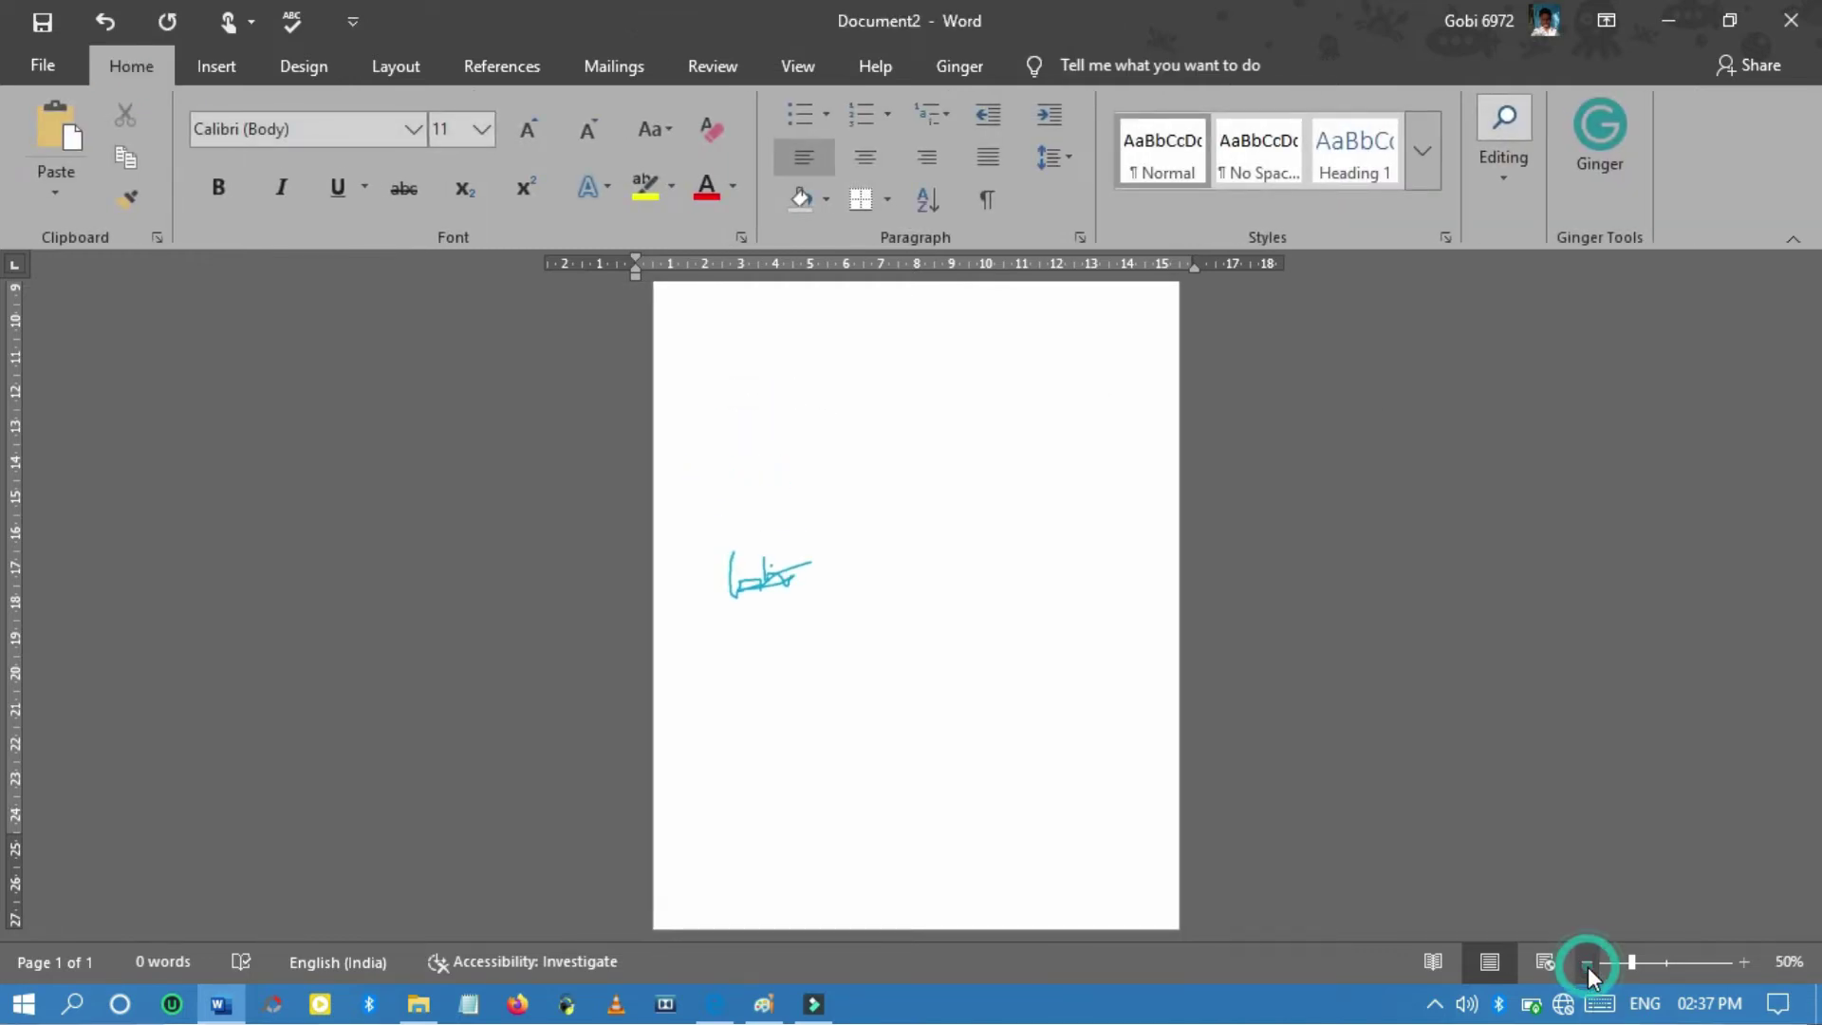
{"action": "left_click", "coordinate": [1587, 962]}
{"action": "left_click", "coordinate": [1586, 962]}
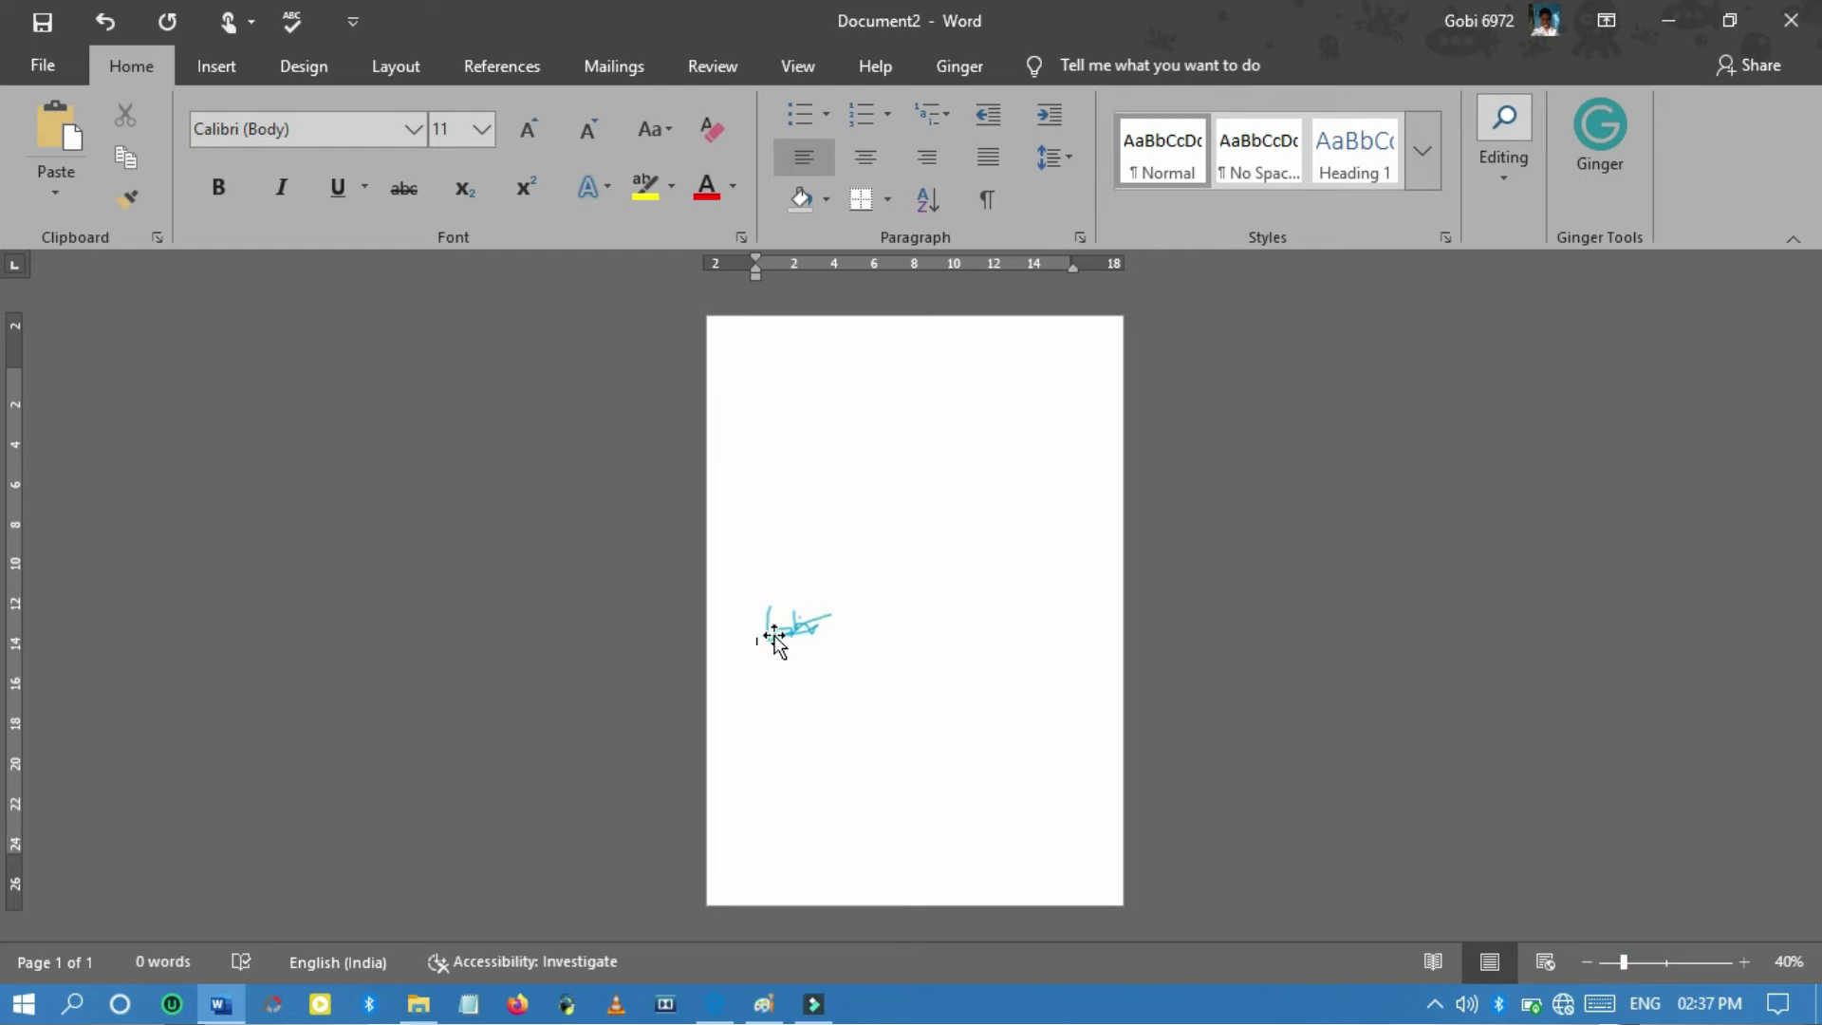
{"action": "mouse_move", "coordinate": [788, 618]}
{"action": "left_mouse_down"}
{"action": "mouse_move", "coordinate": [805, 399]}
{"action": "mouse_move", "coordinate": [833, 634]}
{"action": "left_mouse_up"}
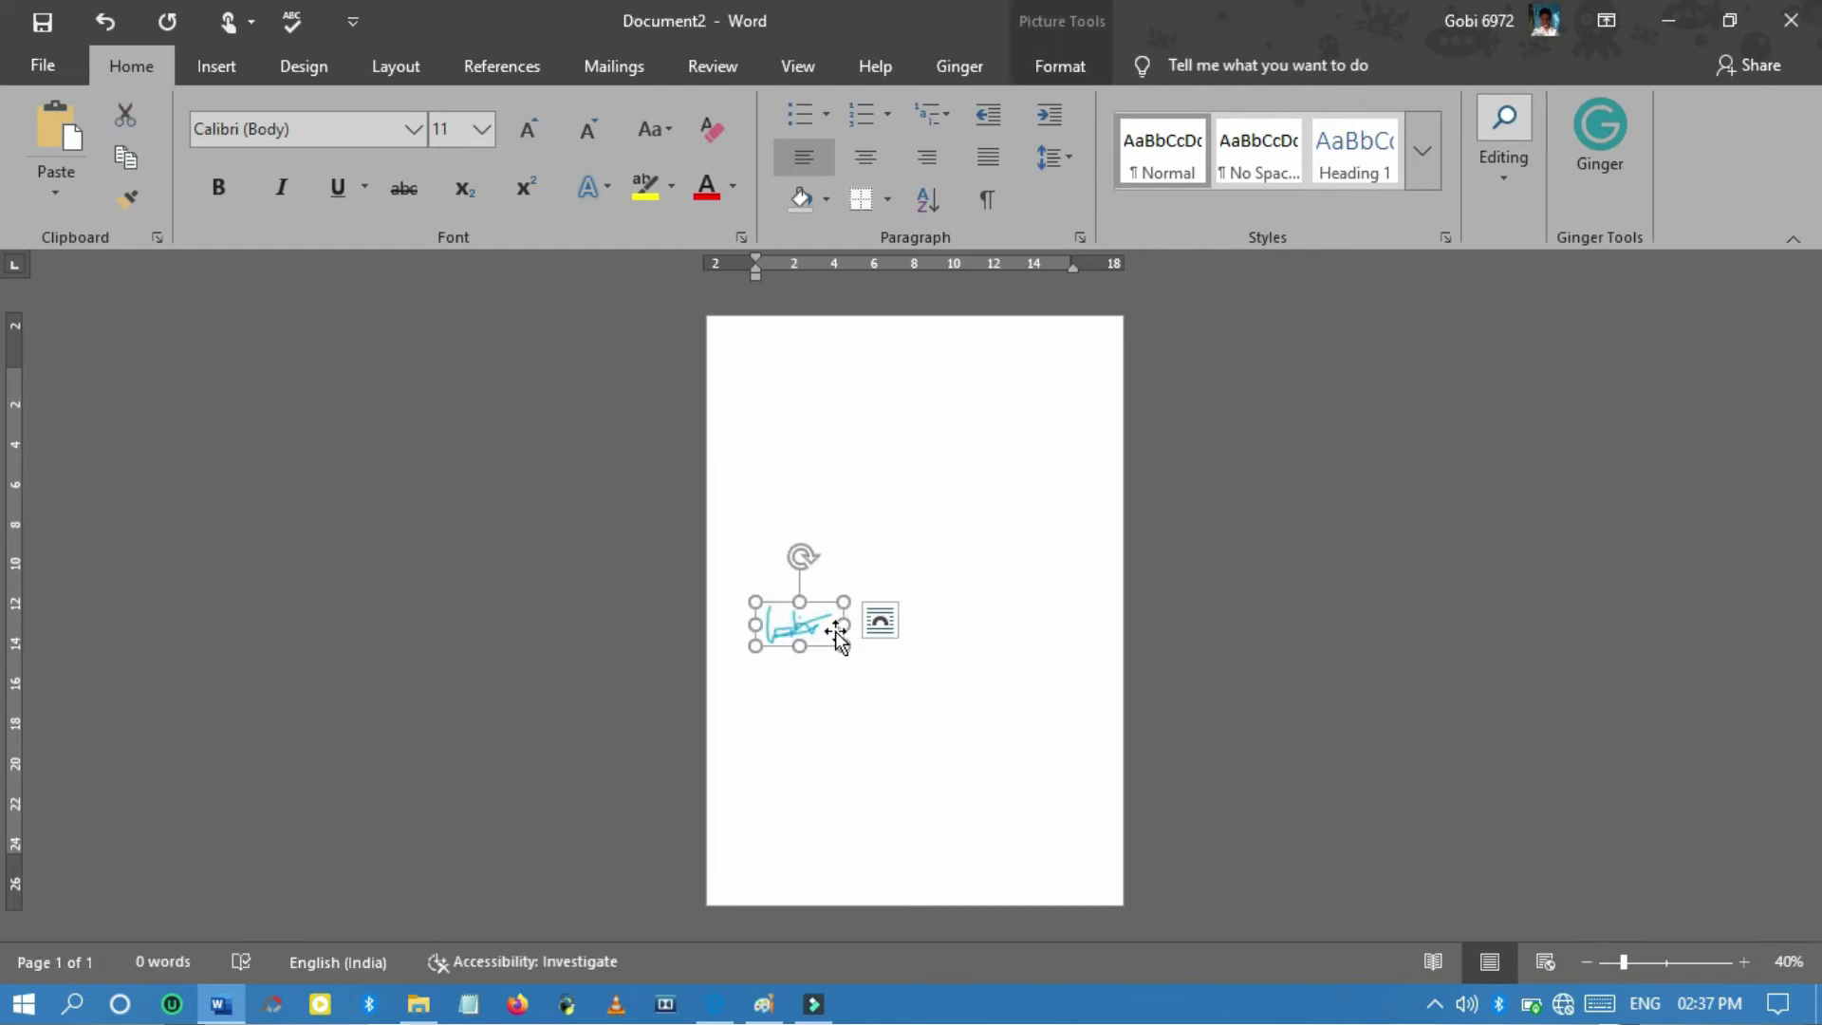
{"action": "left_click", "coordinate": [902, 700]}
{"action": "left_click", "coordinate": [790, 647]}
{"action": "left_click", "coordinate": [744, 625]}
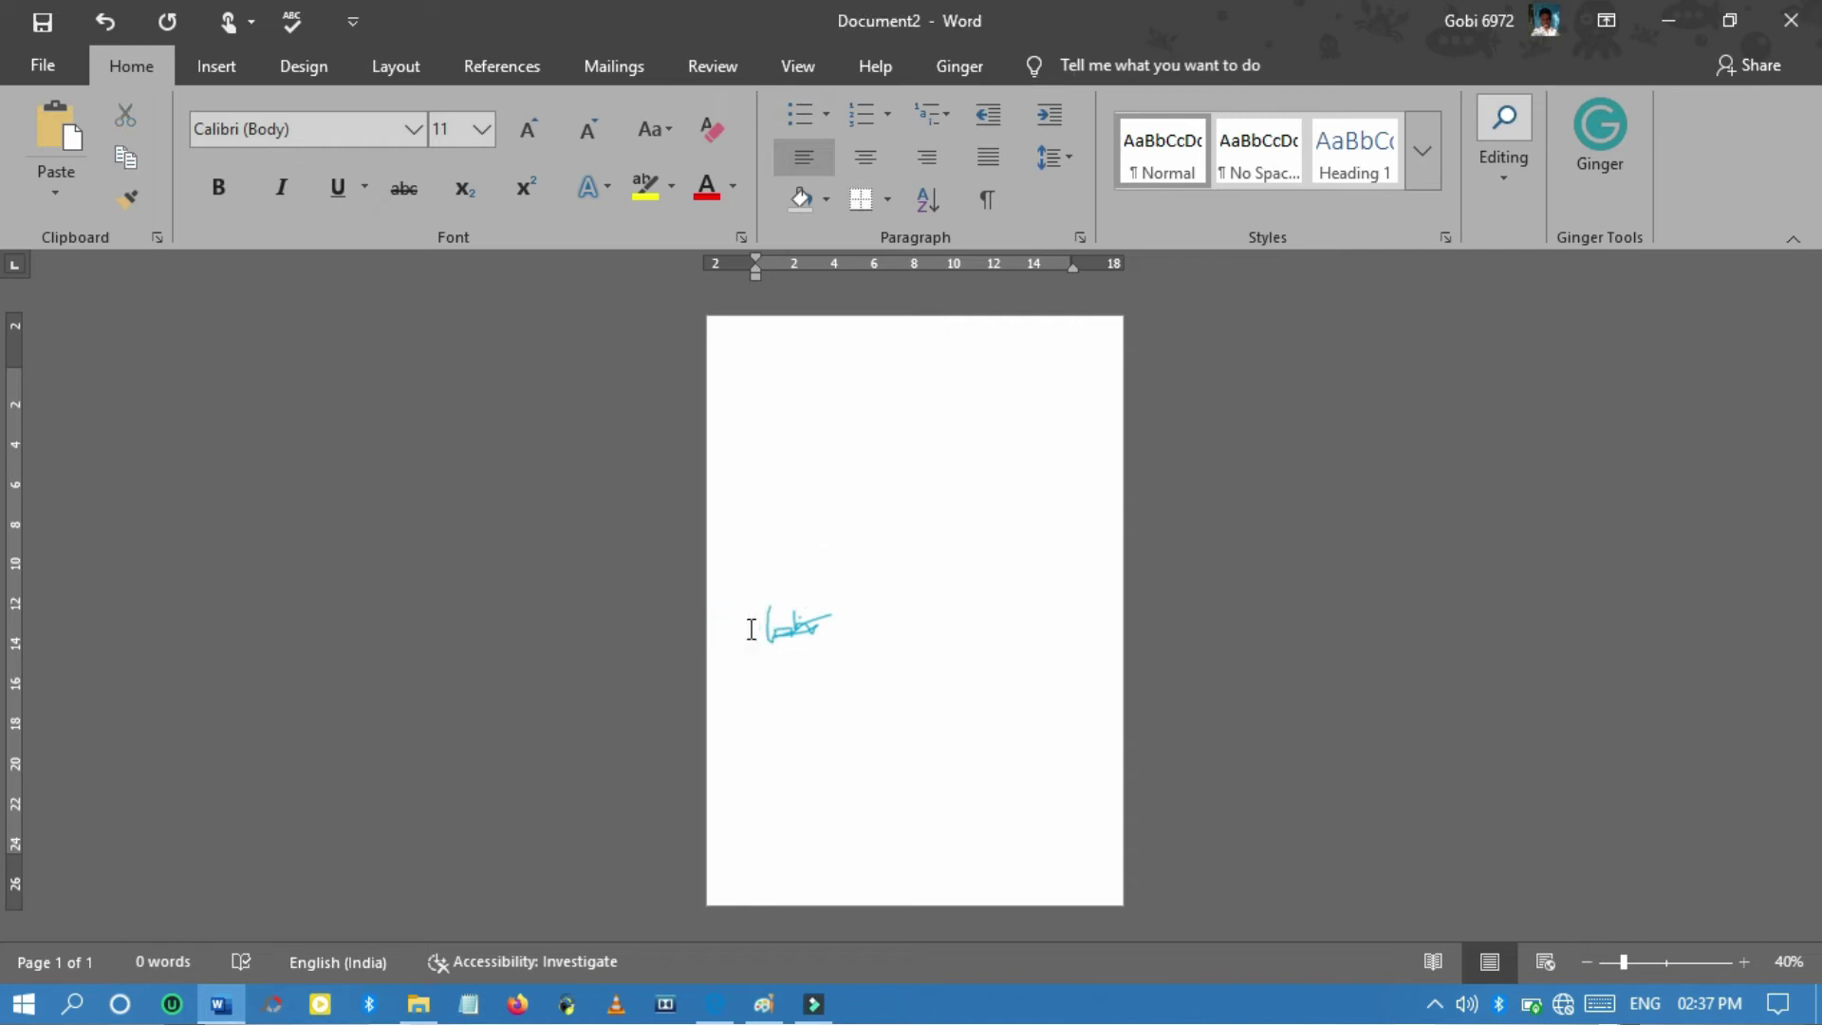
{"action": "left_click", "coordinate": [805, 626]}
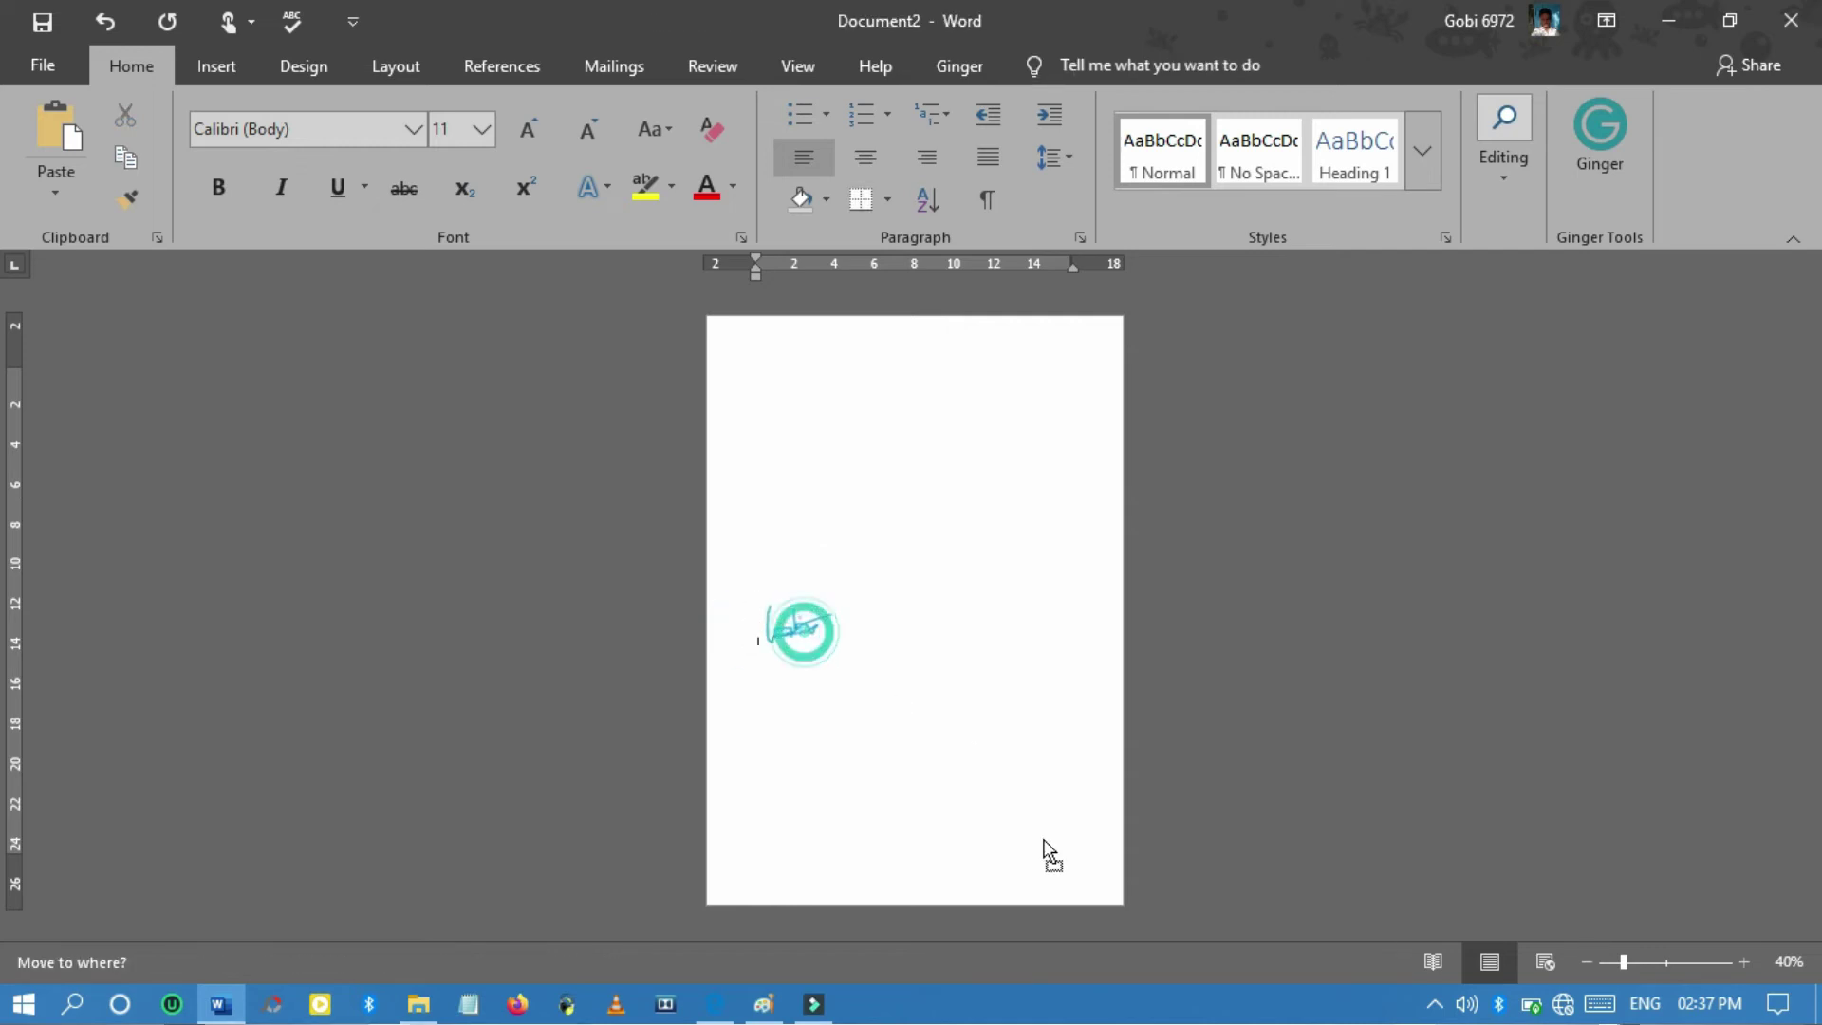
{"action": "left_click", "coordinate": [752, 632]}
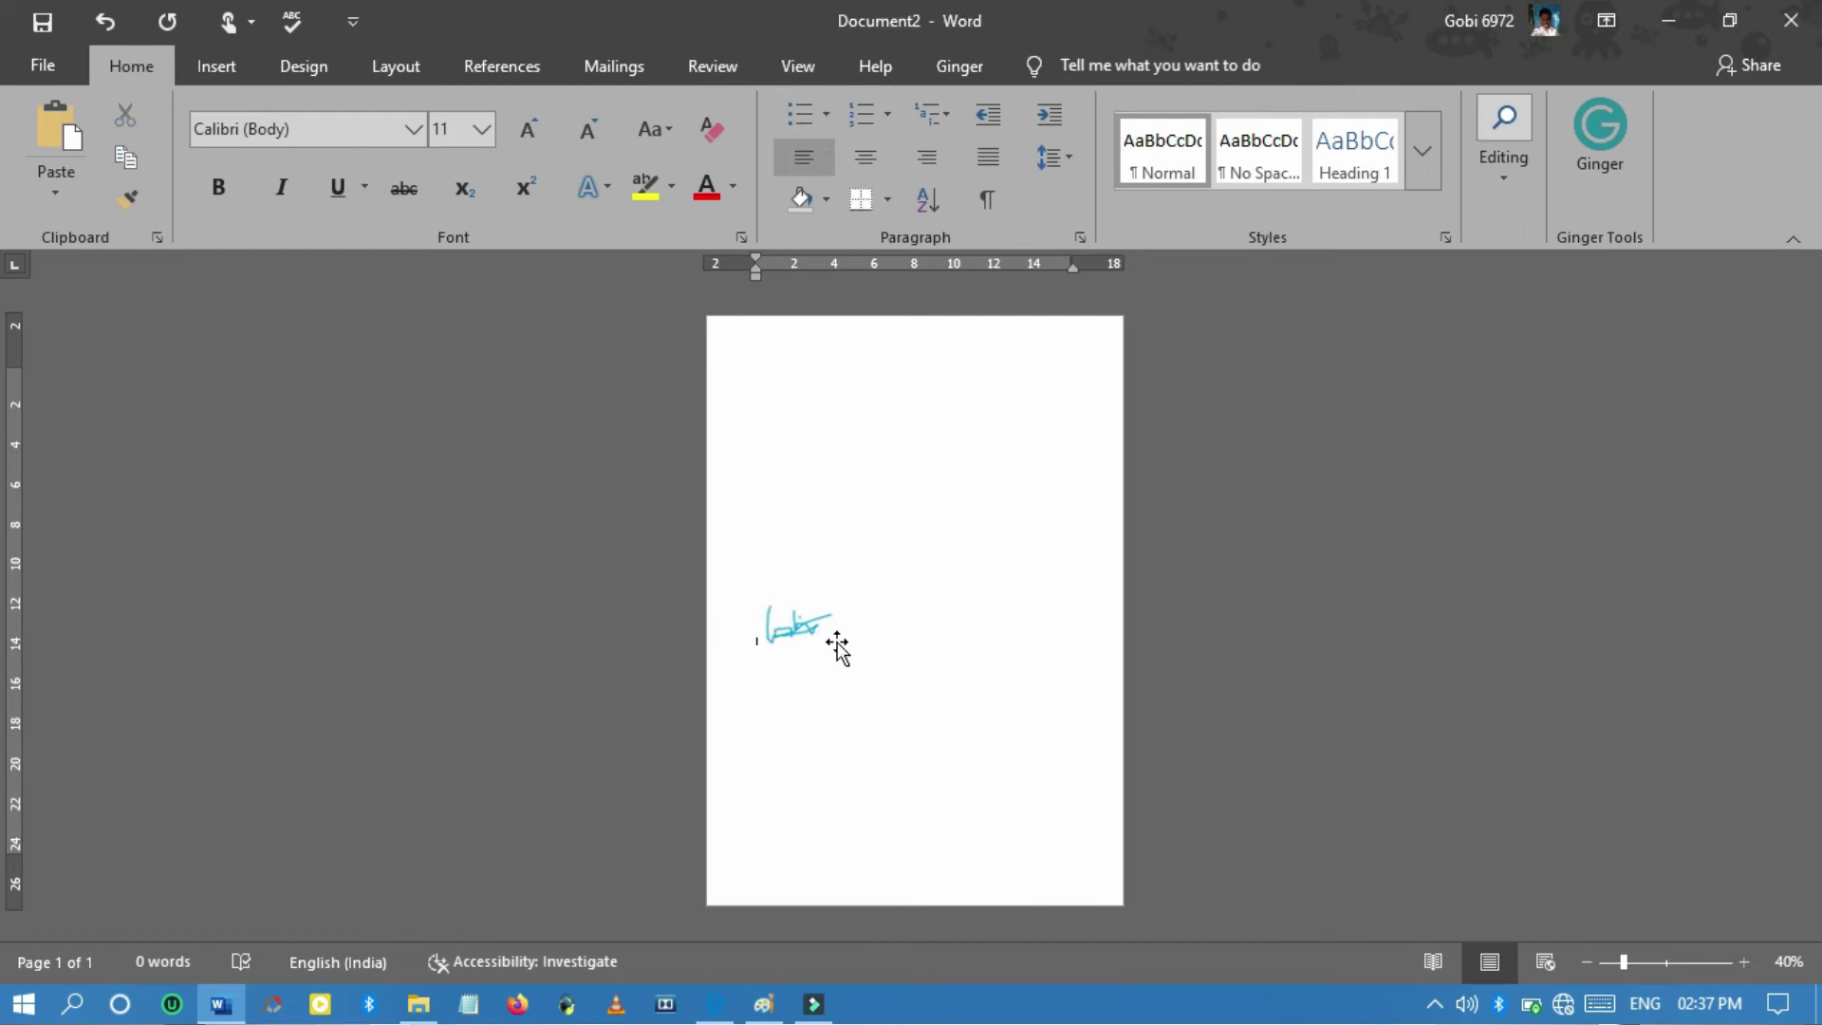
{"action": "mouse_move", "coordinate": [837, 646]}
{"action": "left_mouse_down"}
{"action": "mouse_move", "coordinate": [1011, 648]}
{"action": "mouse_move", "coordinate": [1010, 786]}
{"action": "mouse_move", "coordinate": [1092, 809]}
{"action": "mouse_move", "coordinate": [1012, 764]}
{"action": "mouse_move", "coordinate": [1098, 804]}
{"action": "mouse_move", "coordinate": [1073, 795]}
{"action": "left_mouse_up"}
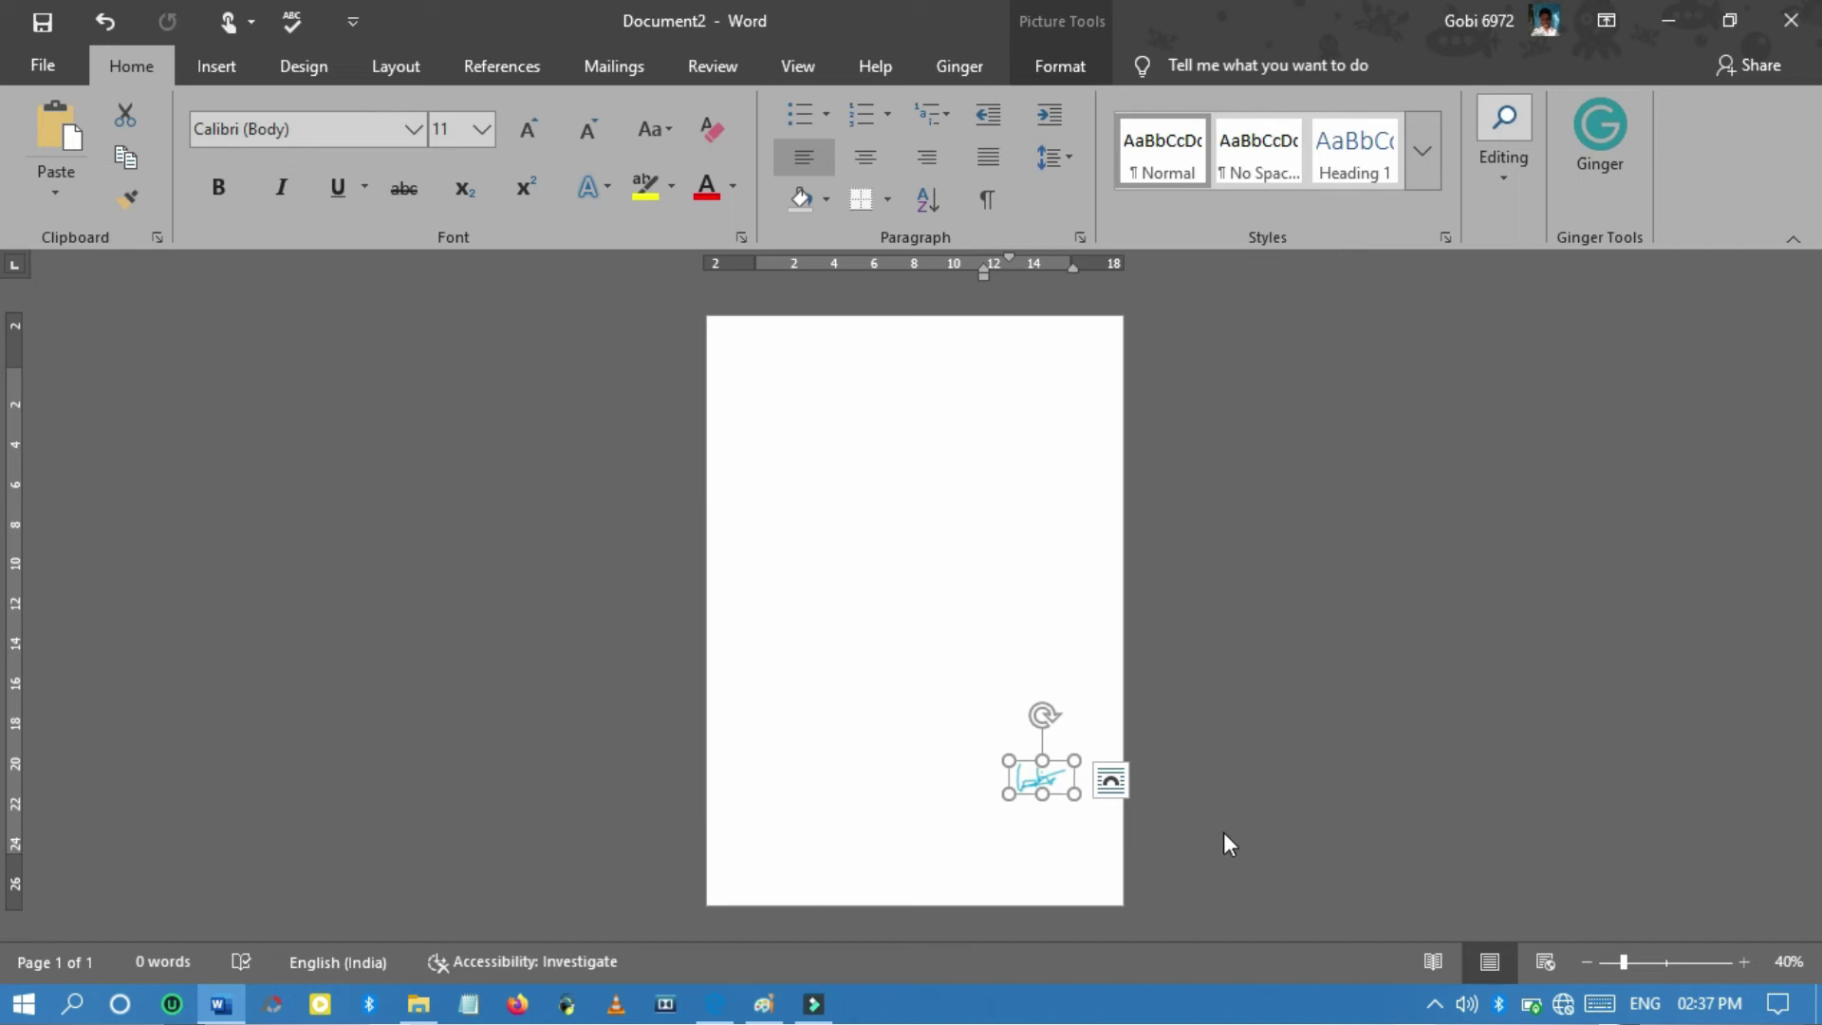
Enlarge the signature picture to about 5.37 cm high and 10.84 cm wide.
{"action": "left_click", "coordinate": [1744, 962]}
{"action": "left_click", "coordinate": [1744, 962]}
{"action": "left_click", "coordinate": [1744, 962]}
{"action": "left_click", "coordinate": [1744, 962]}
{"action": "left_click", "coordinate": [1744, 962]}
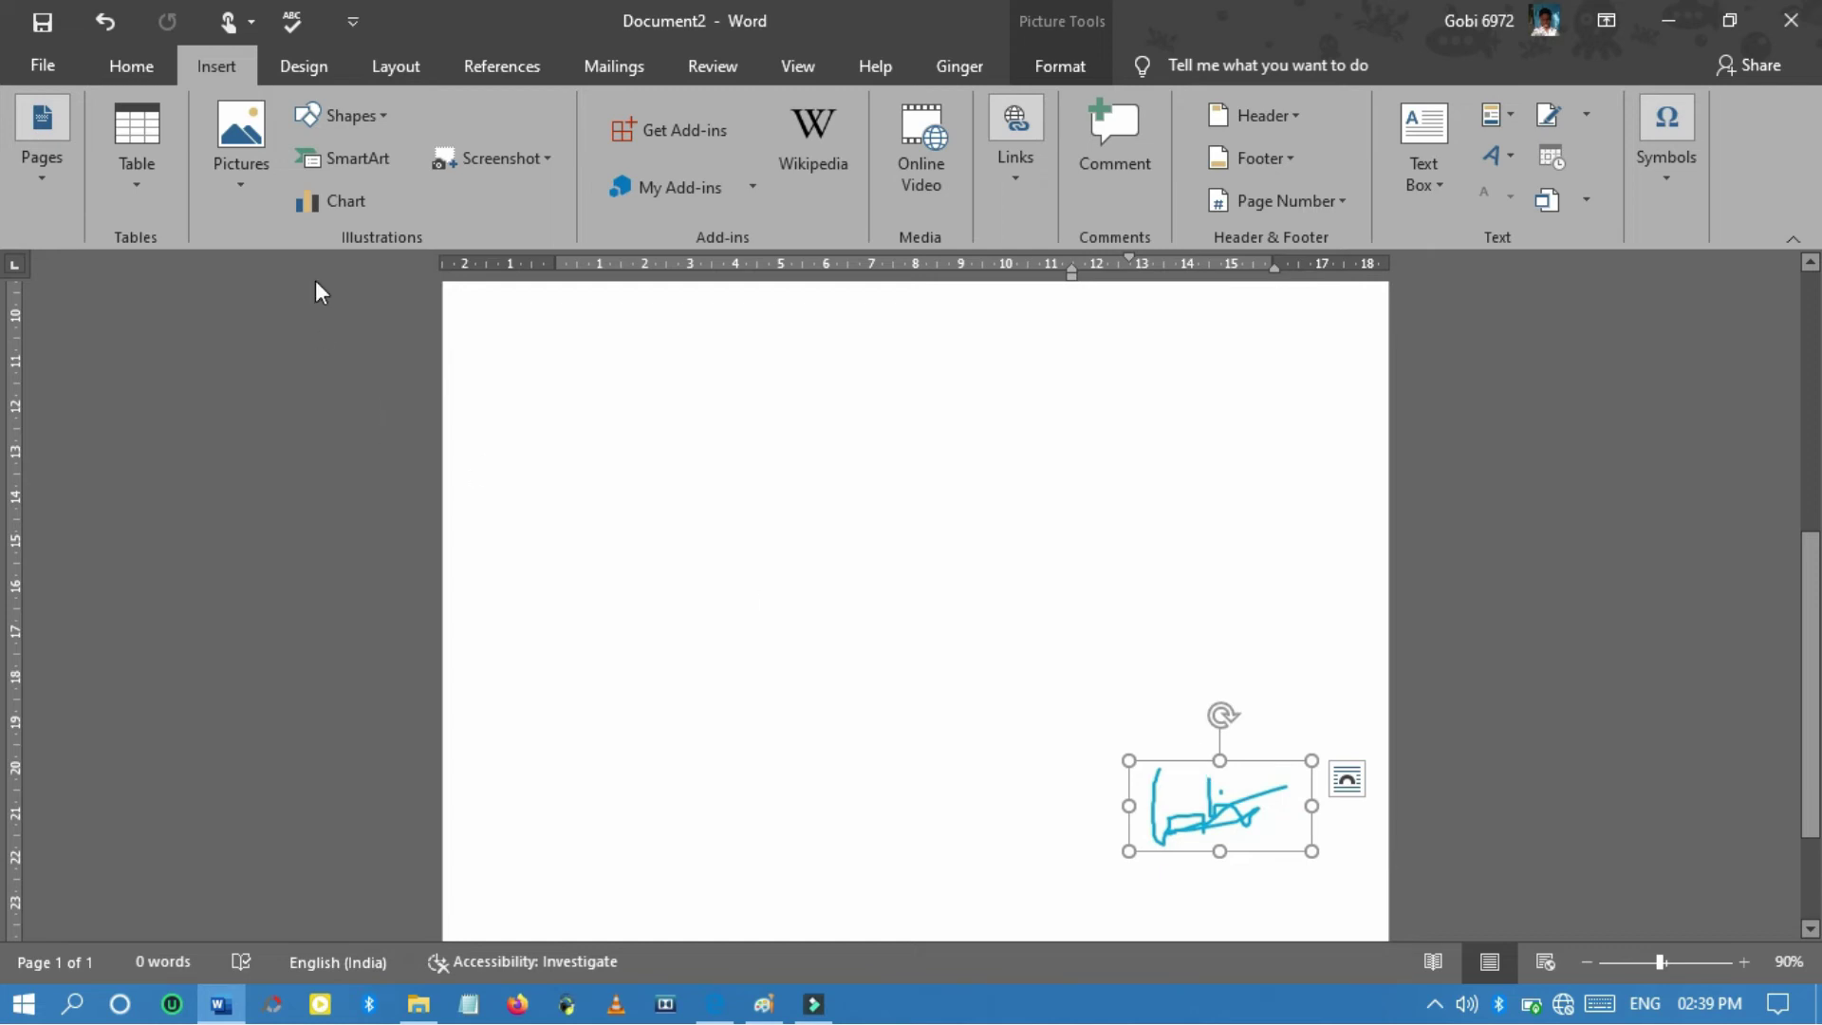
{"action": "left_click", "coordinate": [241, 188]}
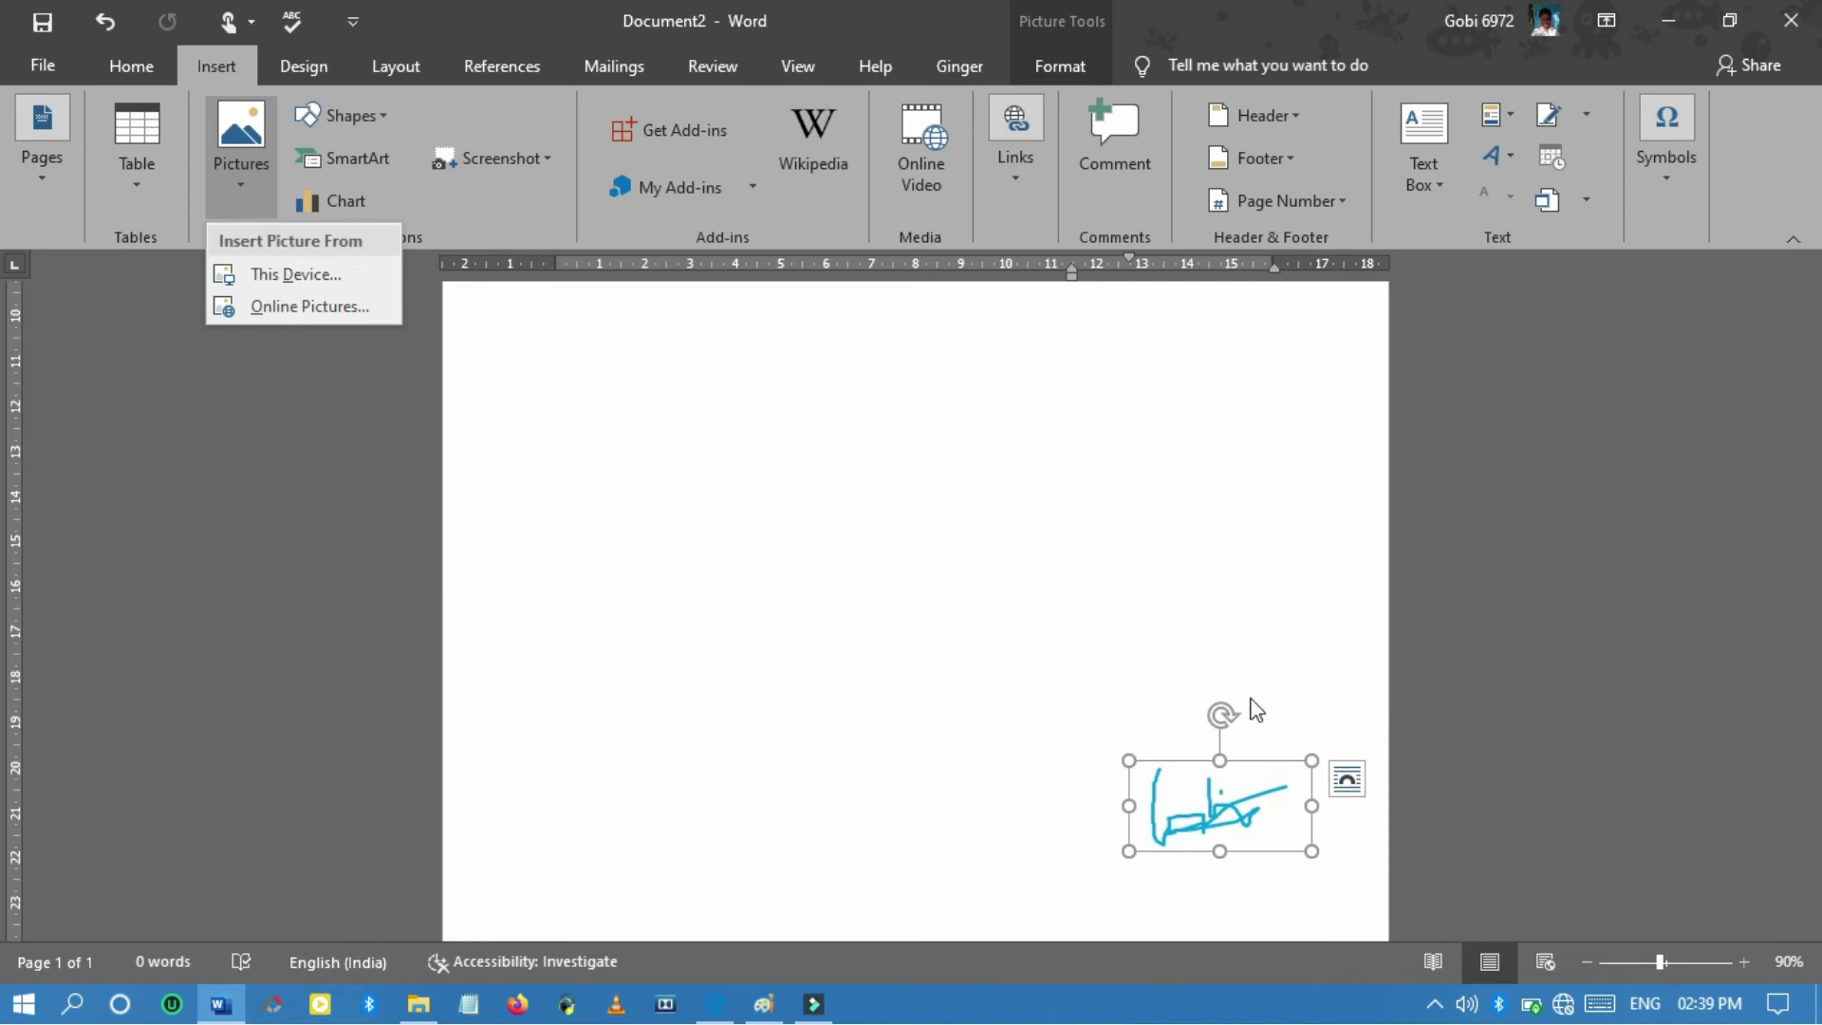
{"action": "left_click", "coordinate": [909, 683]}
{"action": "left_click", "coordinate": [1230, 839]}
{"action": "mouse_move", "coordinate": [1133, 795]}
{"action": "left_mouse_down"}
{"action": "mouse_move", "coordinate": [1220, 816]}
{"action": "mouse_move", "coordinate": [854, 651]}
{"action": "mouse_move", "coordinate": [816, 615]}
{"action": "left_mouse_up"}
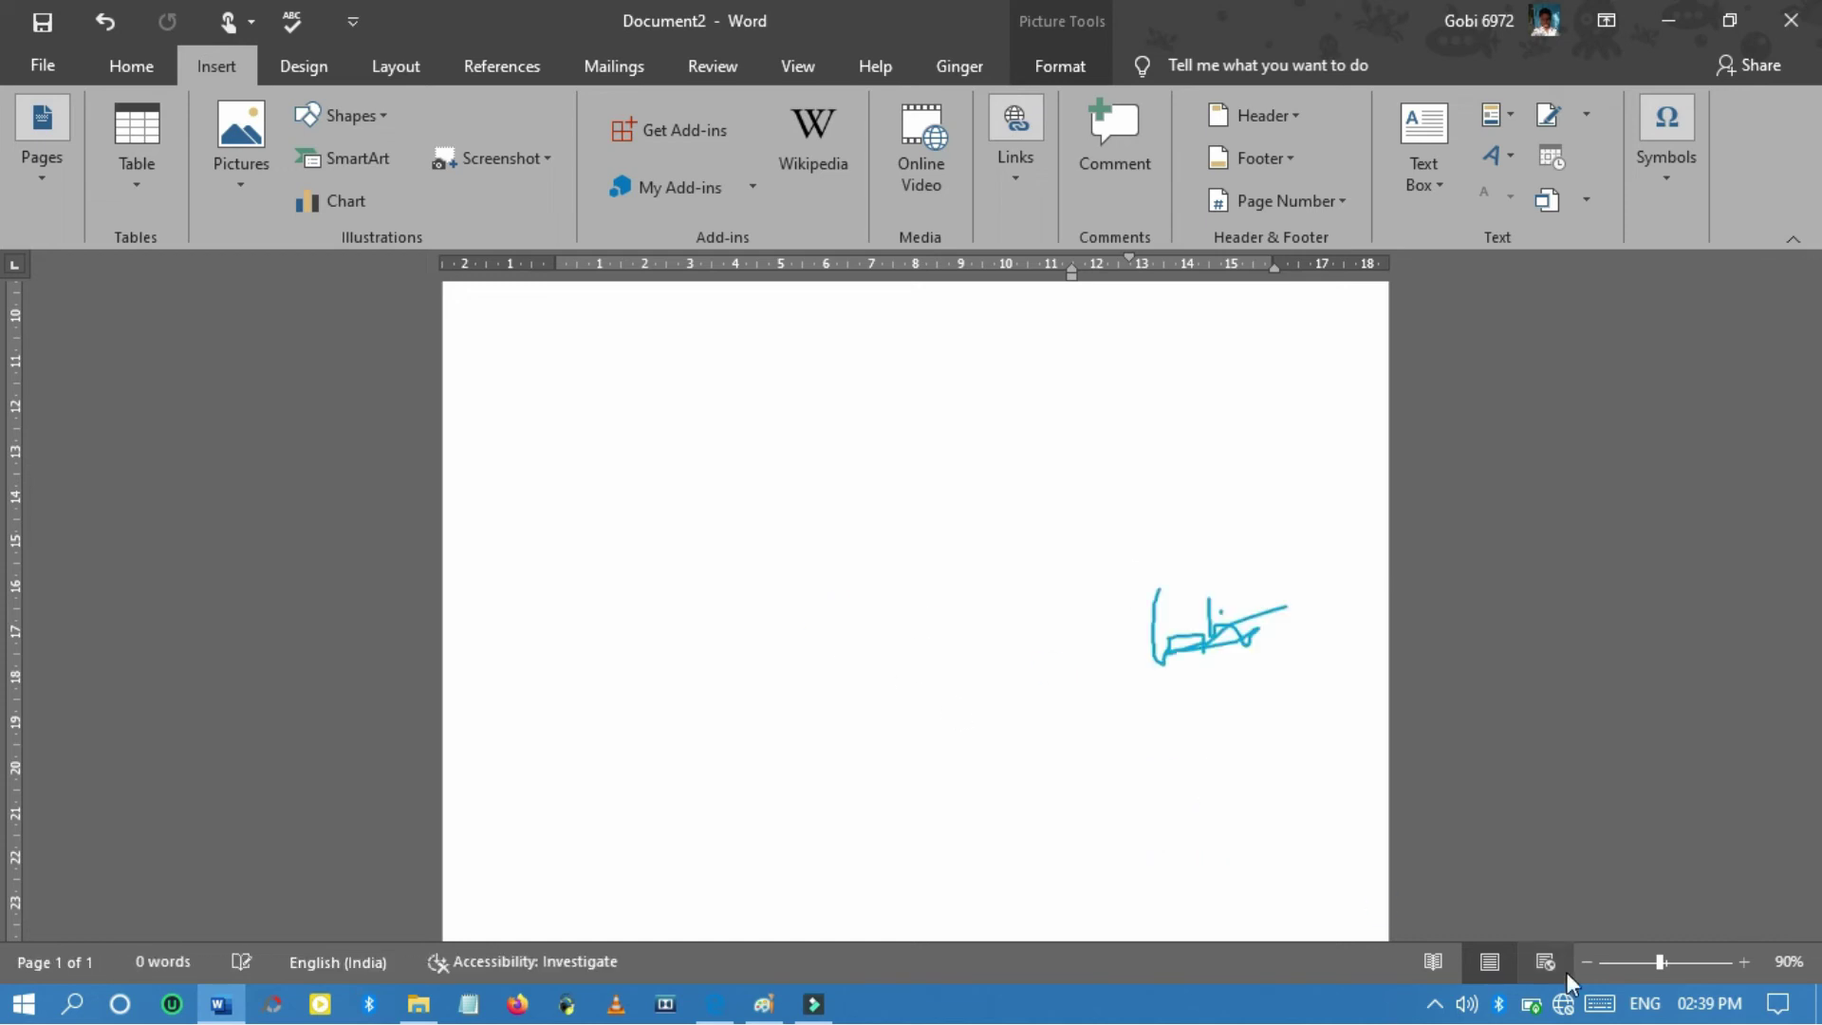
{"action": "left_click_drag", "start_coordinate": [1130, 580], "coordinate": [834, 476]}
{"action": "left_click", "coordinate": [1088, 531]}
{"action": "key", "text": "ctrl+z"}
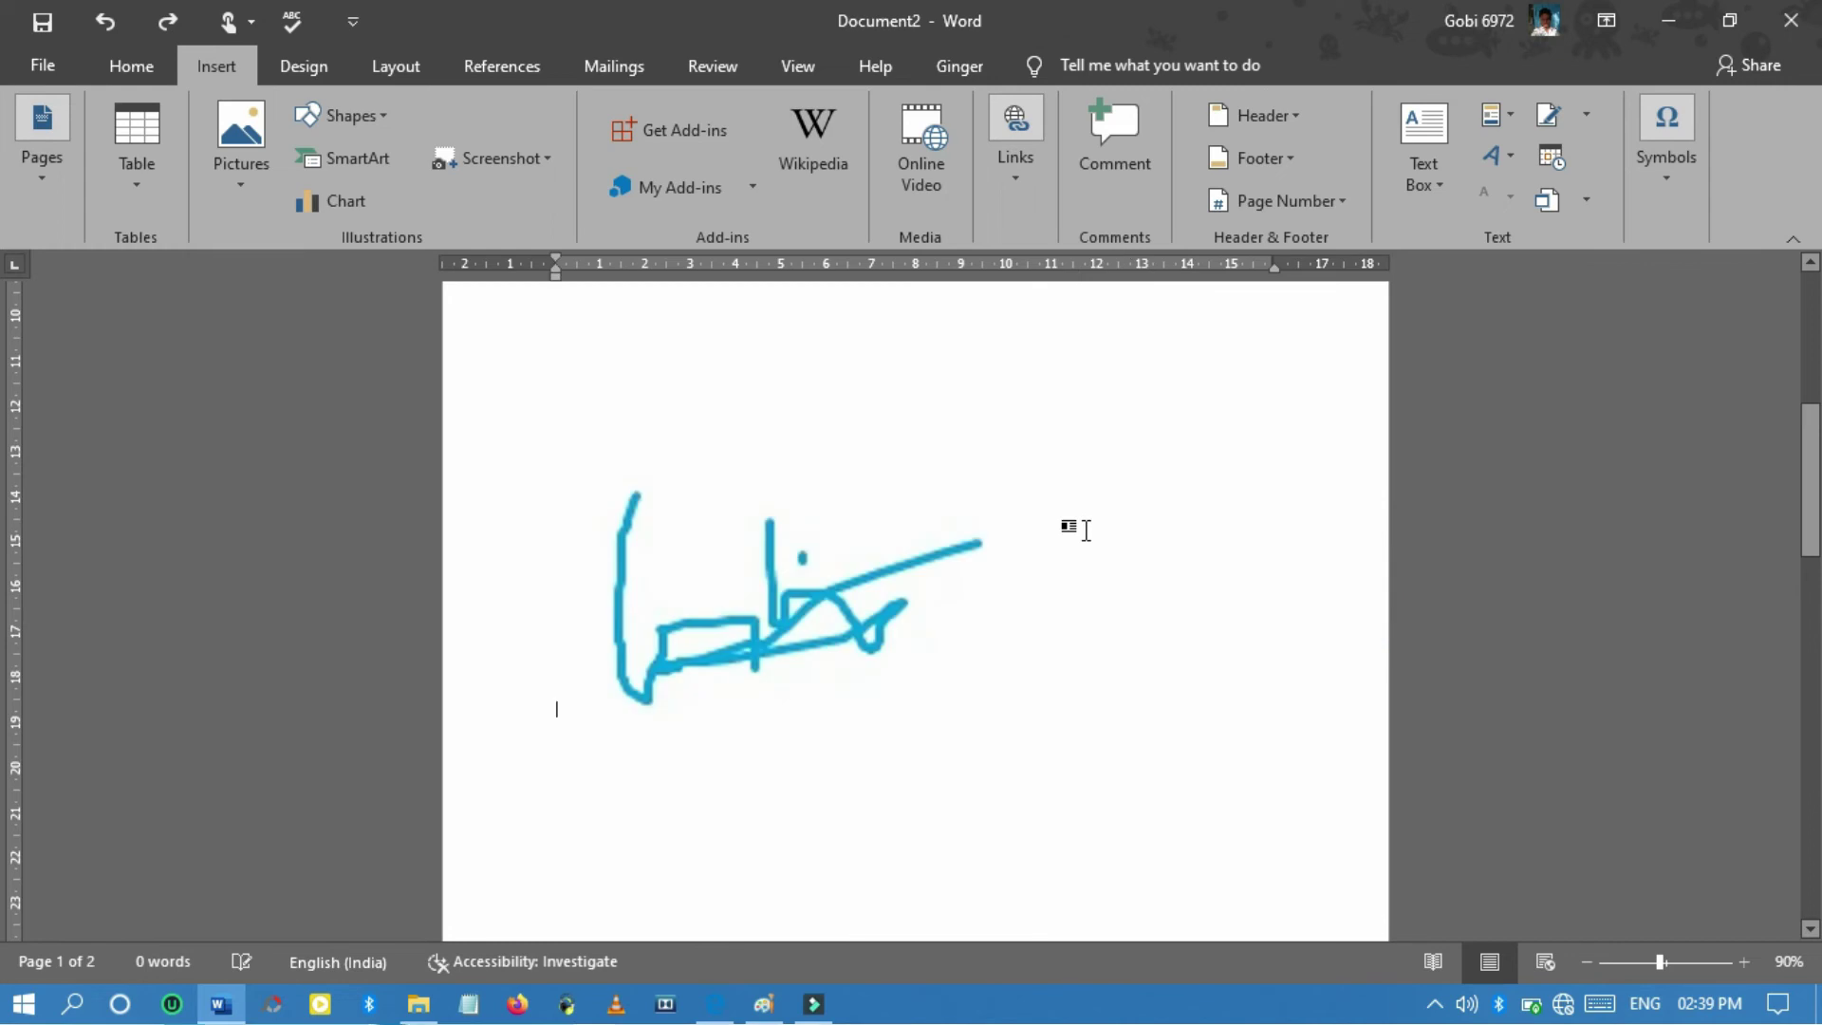
Preview the picture recolor variations on the signature, including Green, Accent color 6 Light, without applying one.
{"action": "left_click", "coordinate": [785, 564]}
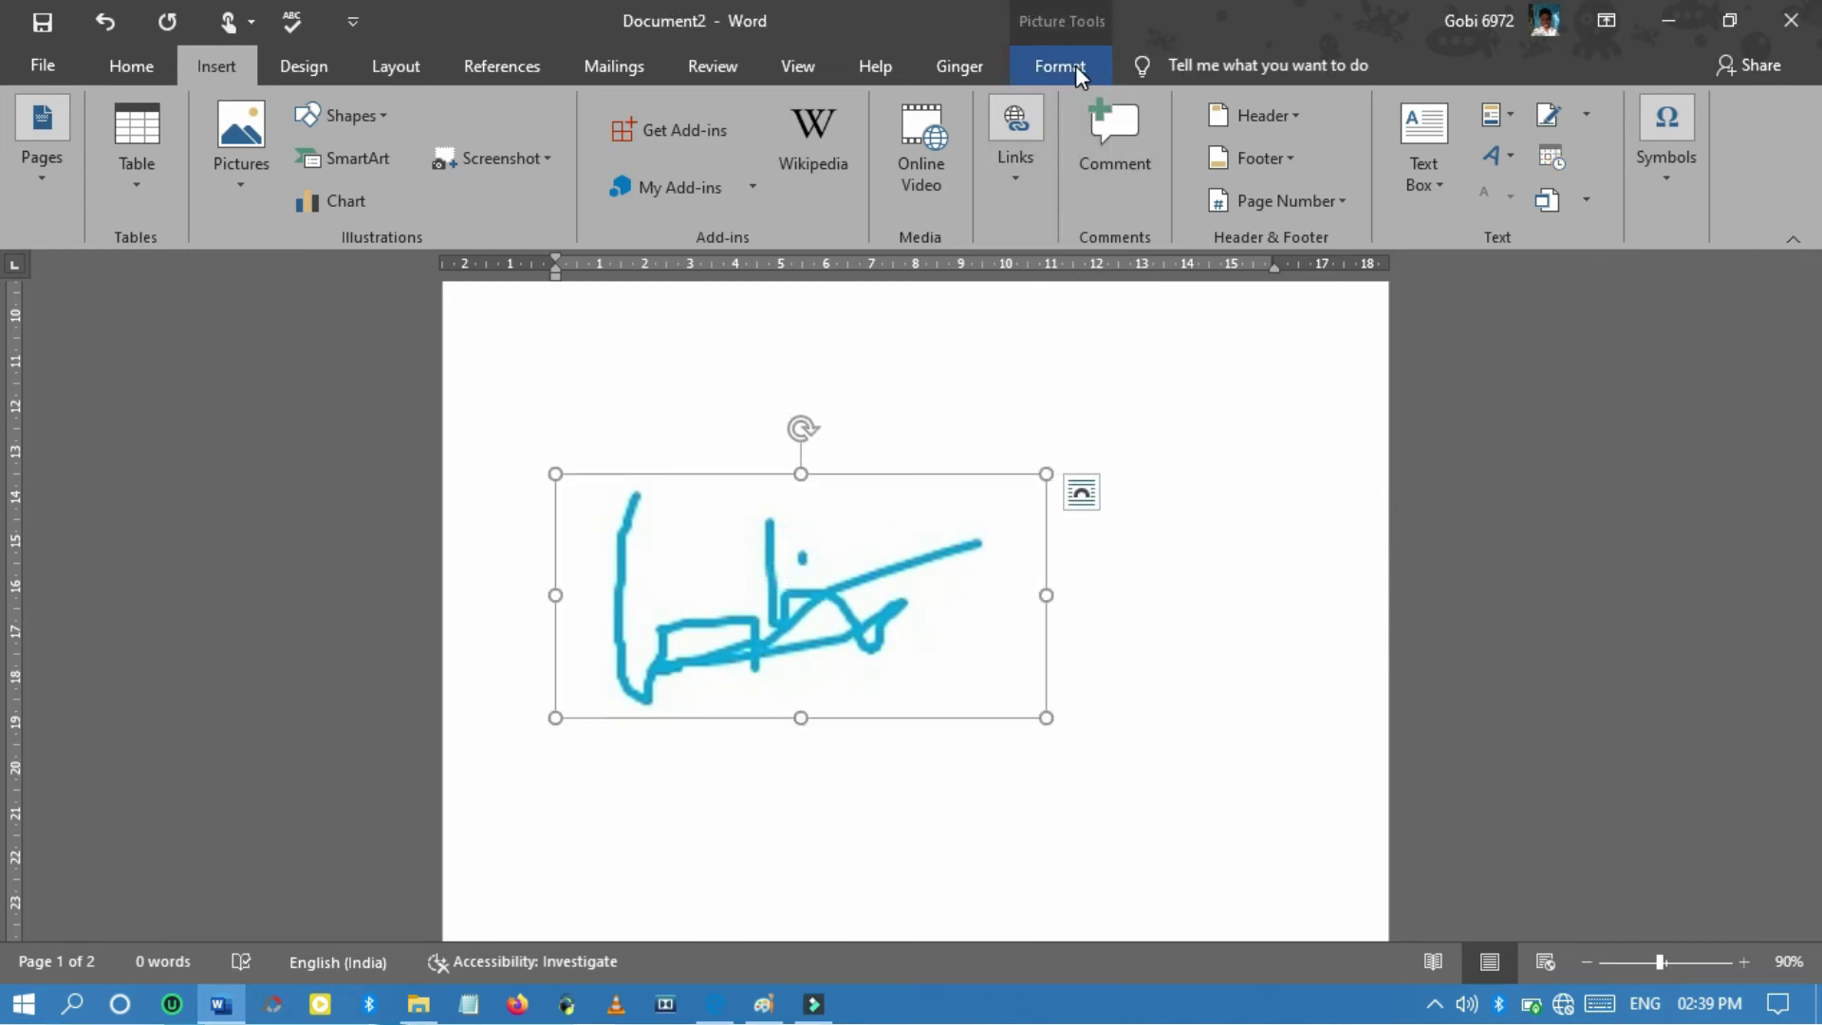
{"action": "left_click", "coordinate": [1074, 65]}
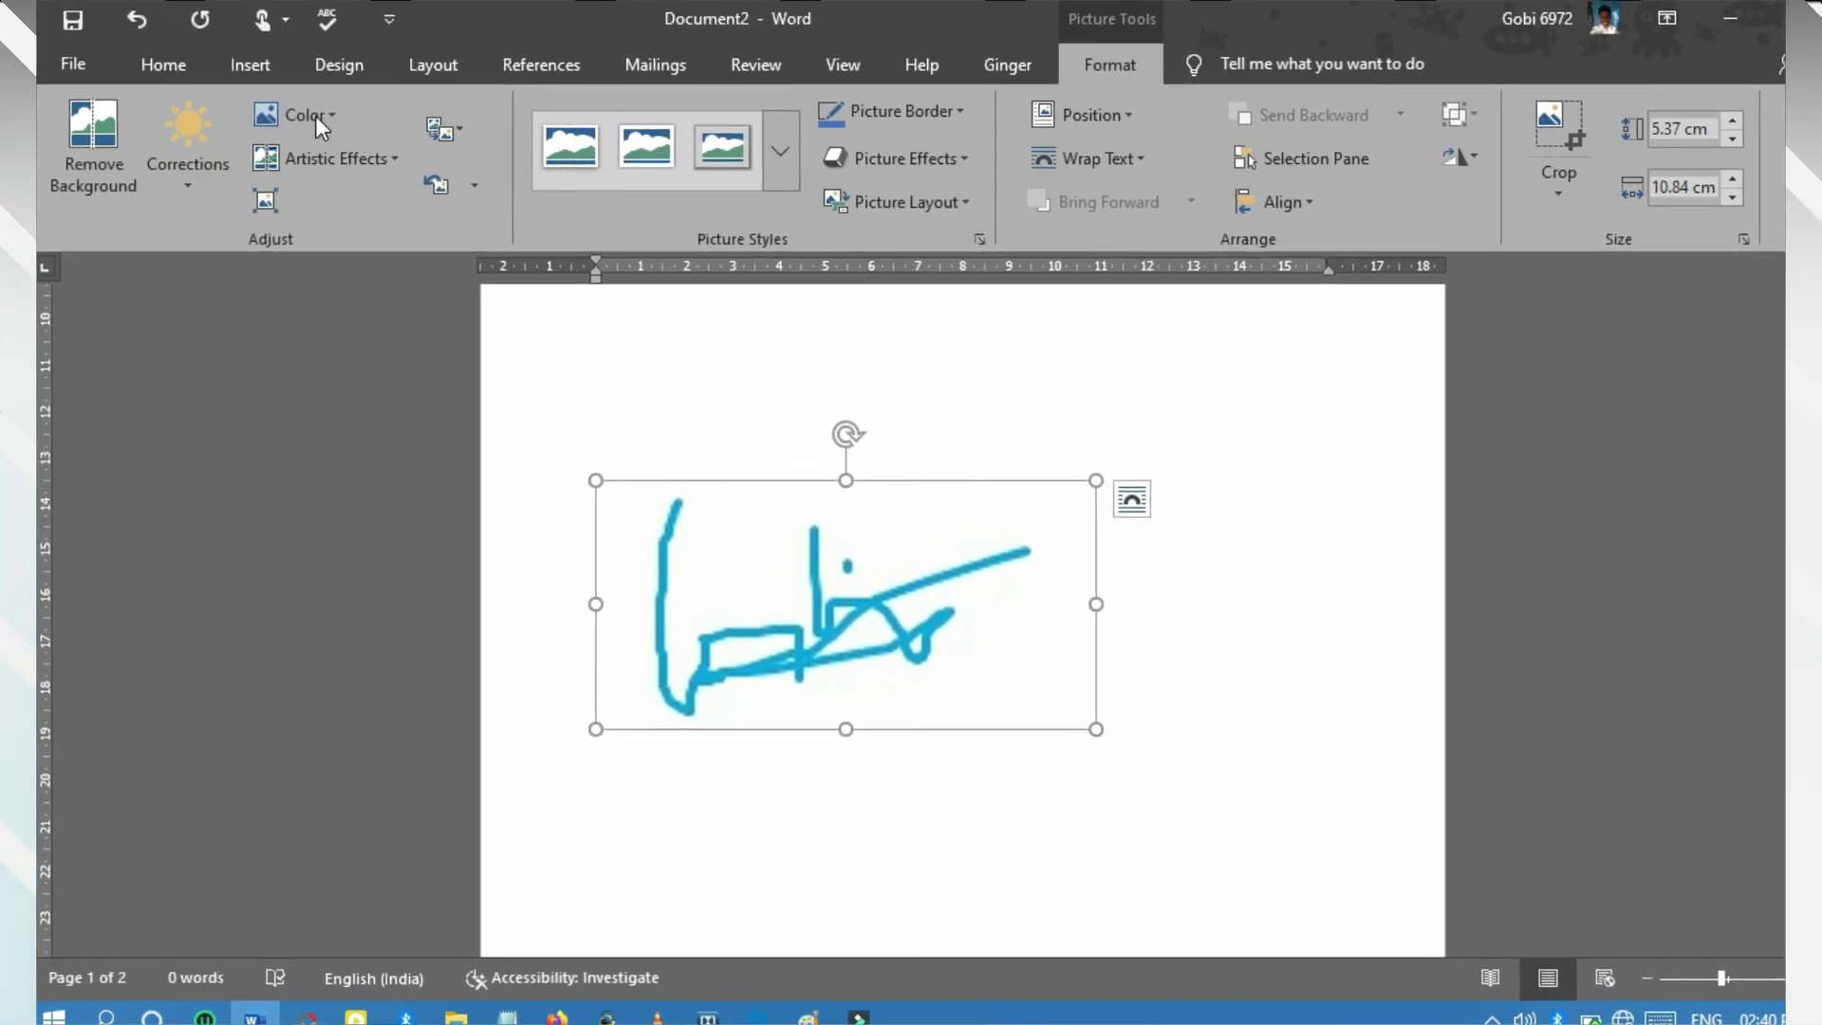
{"action": "left_click", "coordinate": [314, 115]}
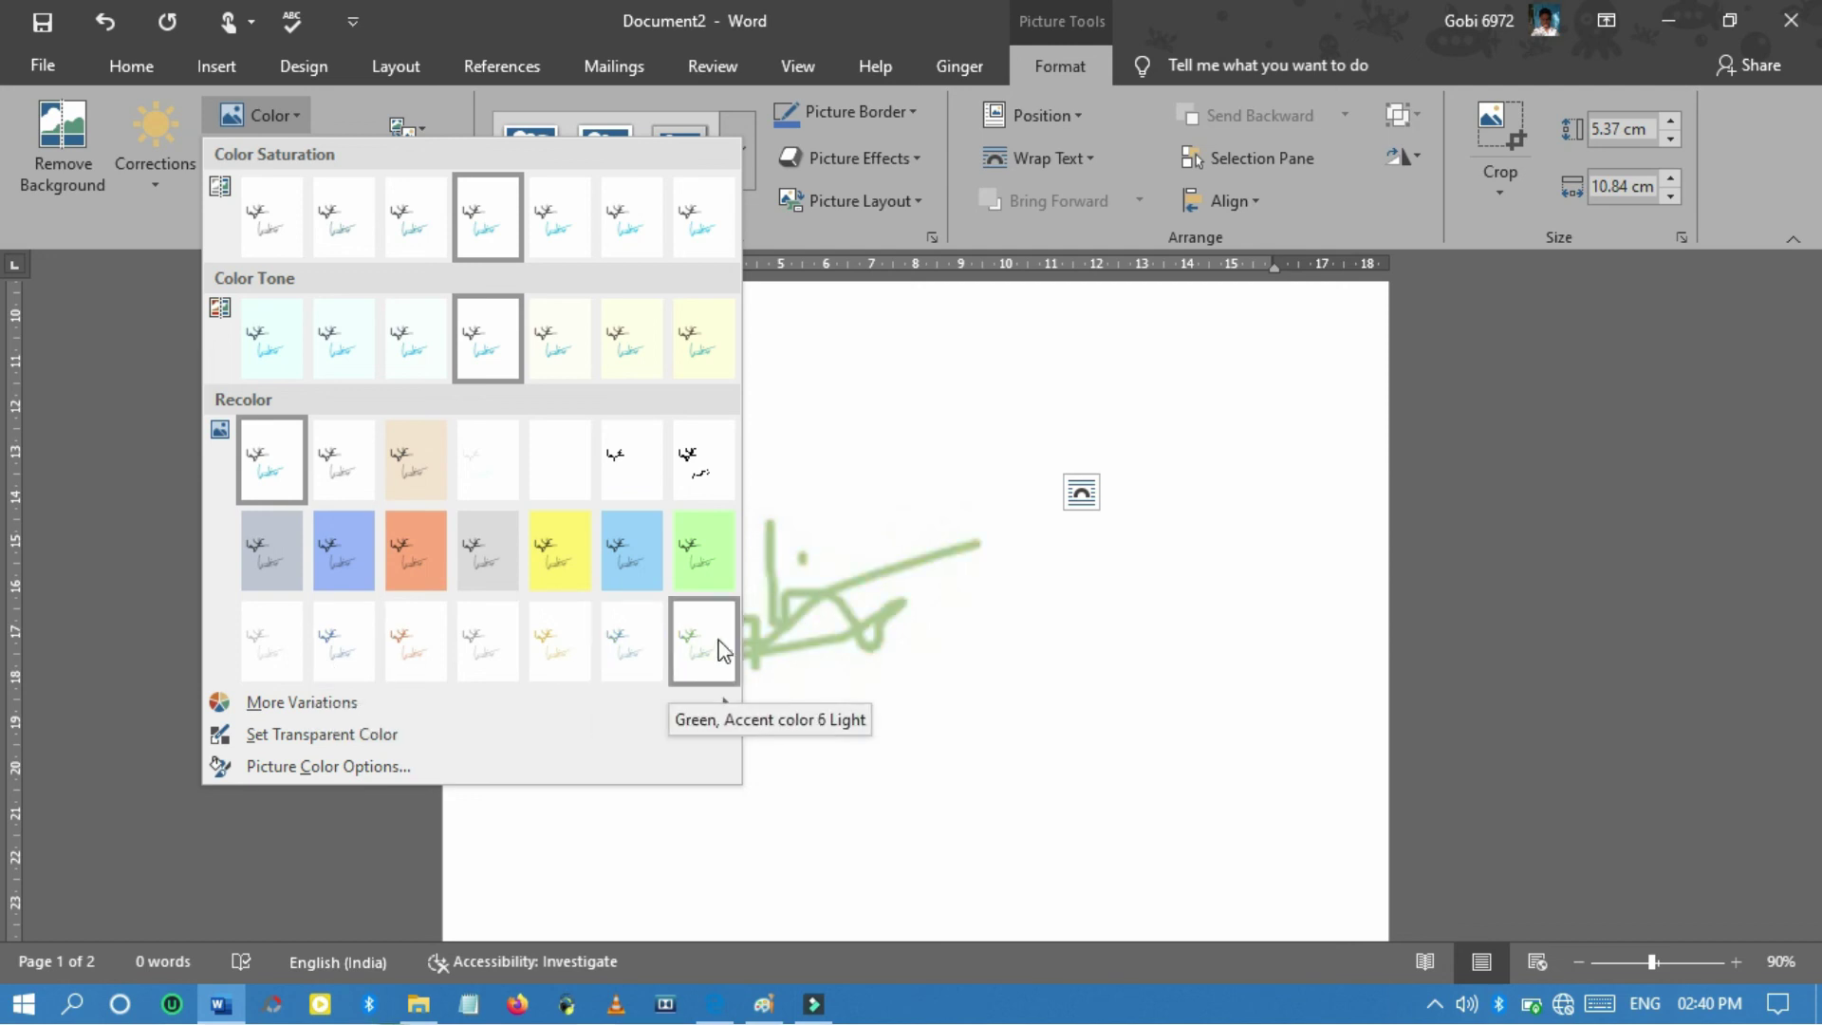
{"action": "left_click", "coordinate": [1004, 702]}
Shrink the signature to about 1.86 cm high and 3.76 cm wide near the right margin, and write SIGNATURE OF below it.
{"action": "left_click_drag", "start_coordinate": [1043, 720], "coordinate": [1091, 671]}
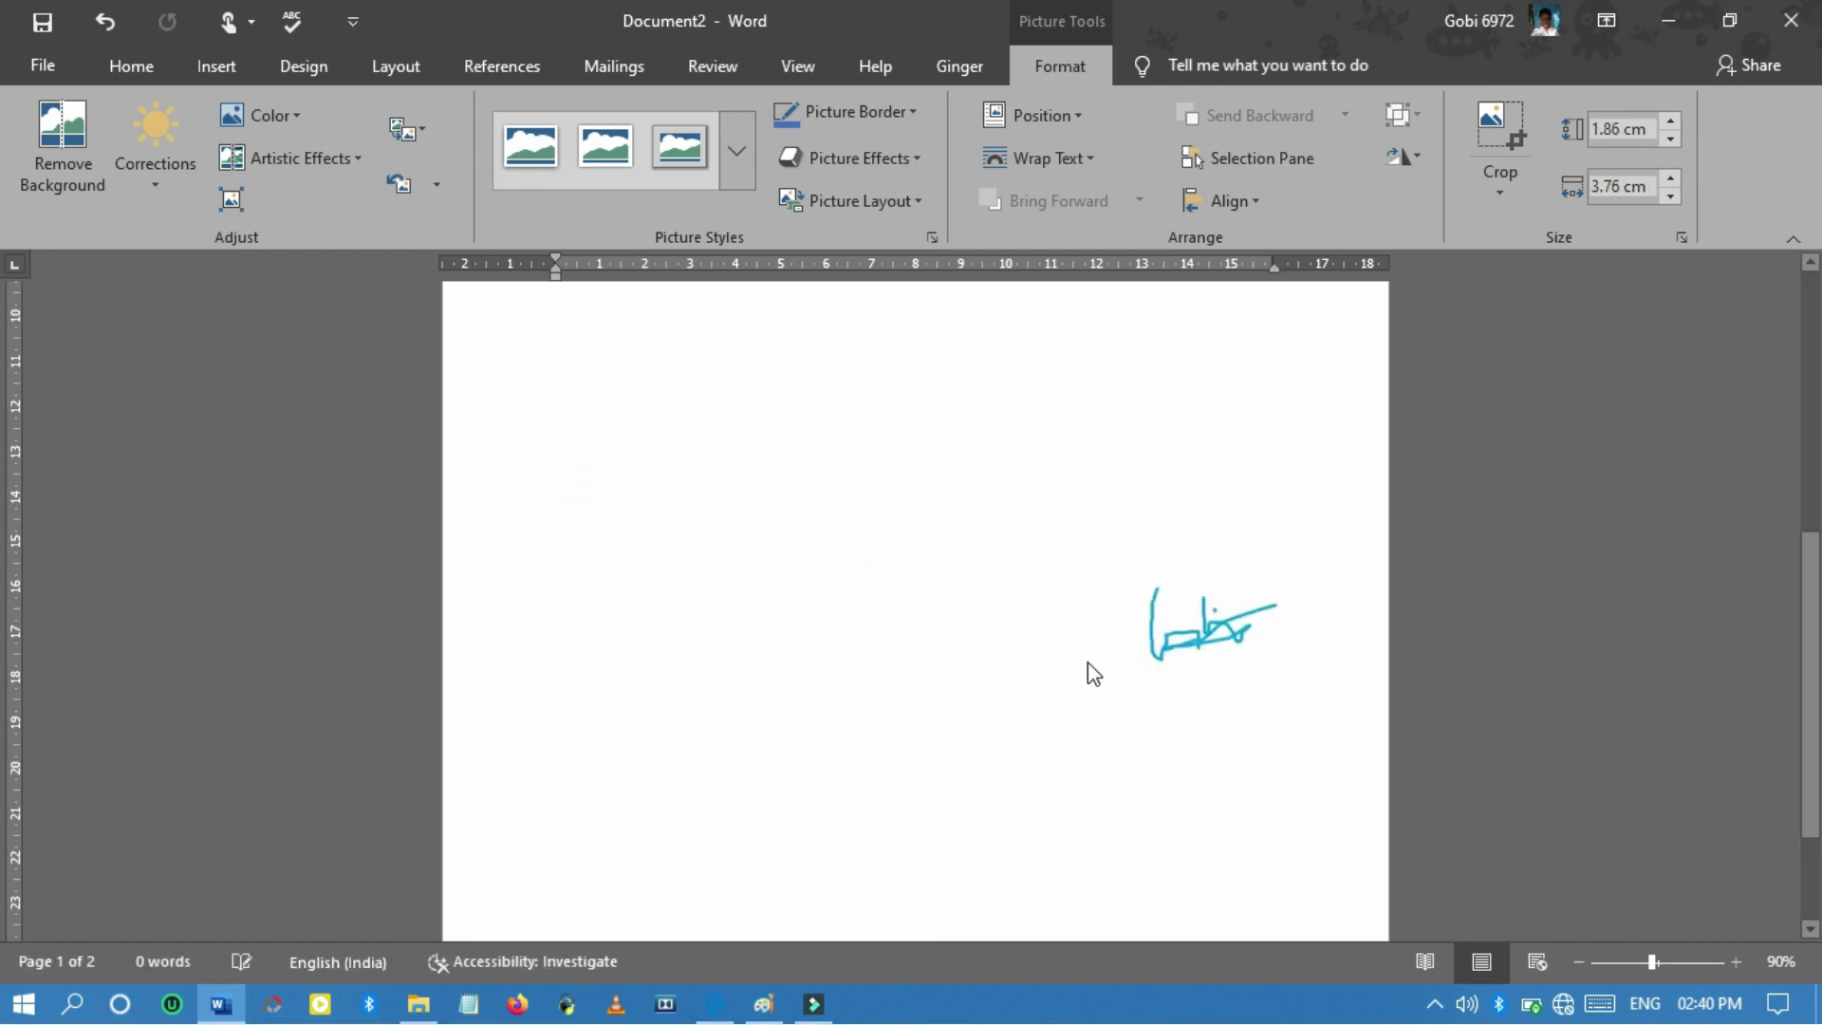
{"action": "left_click", "coordinate": [1351, 649]}
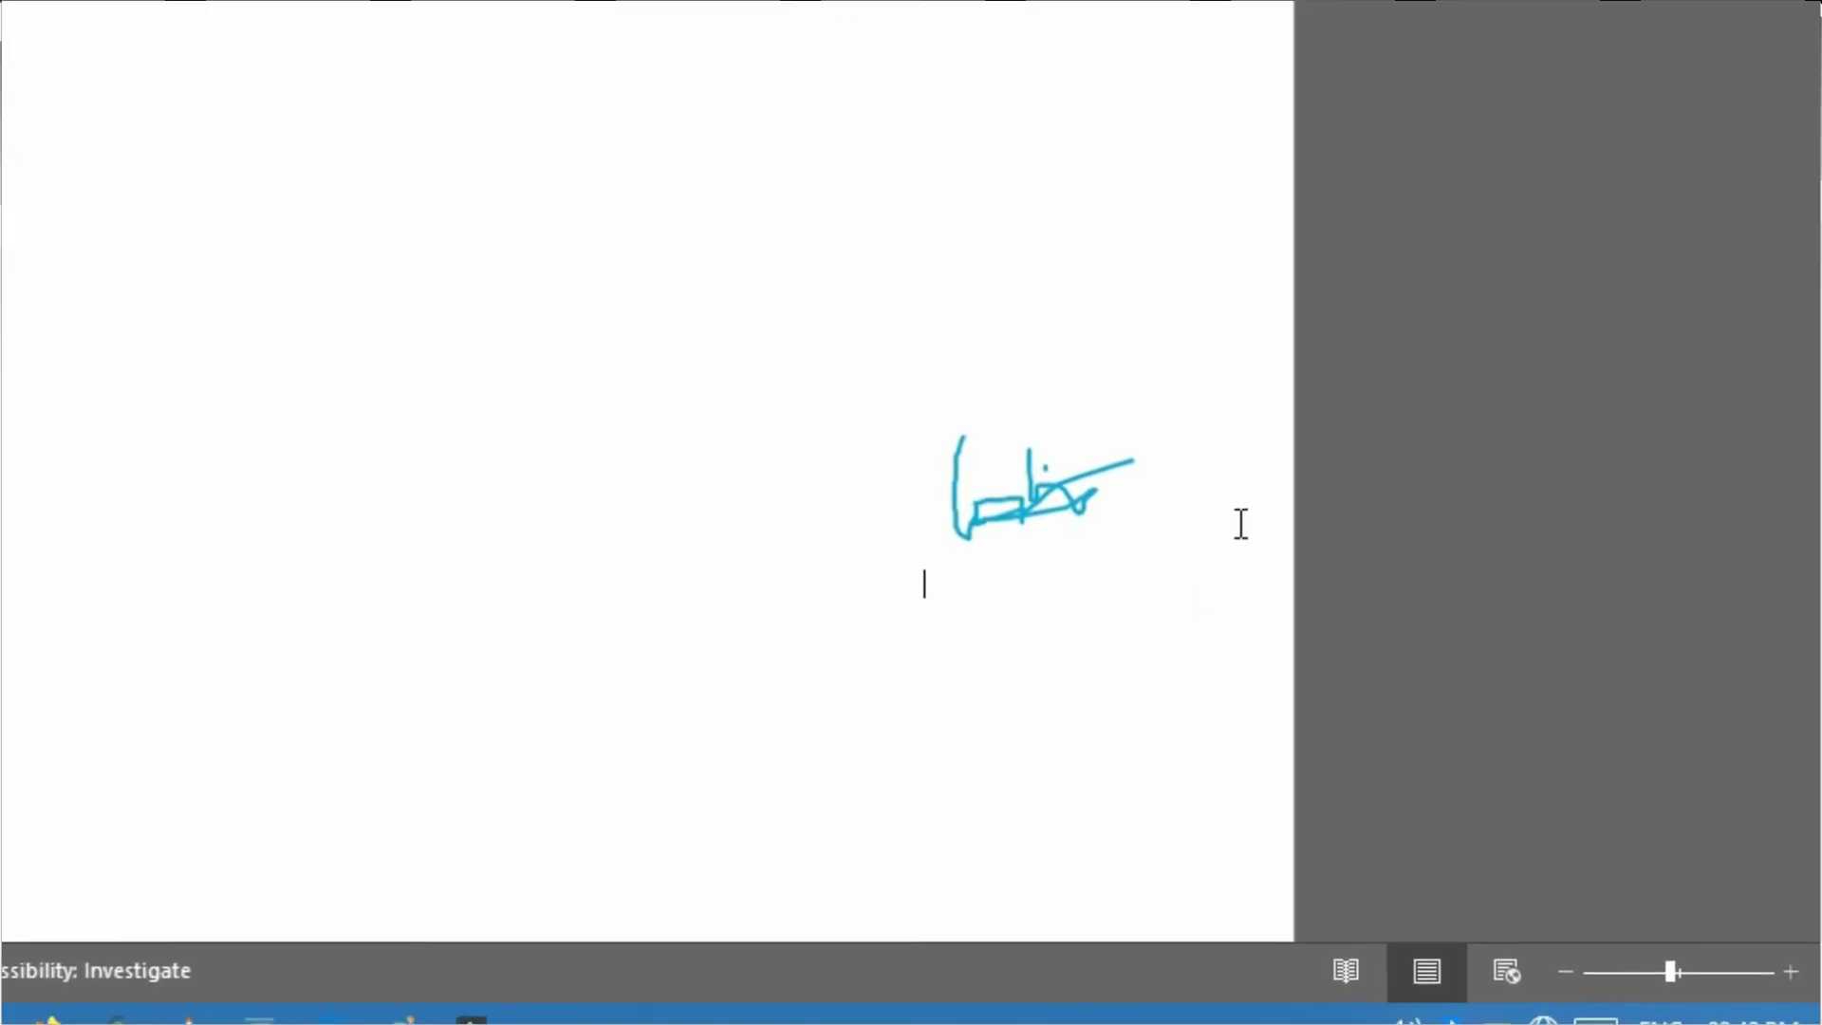
{"action": "type", "text": "SIGN"}
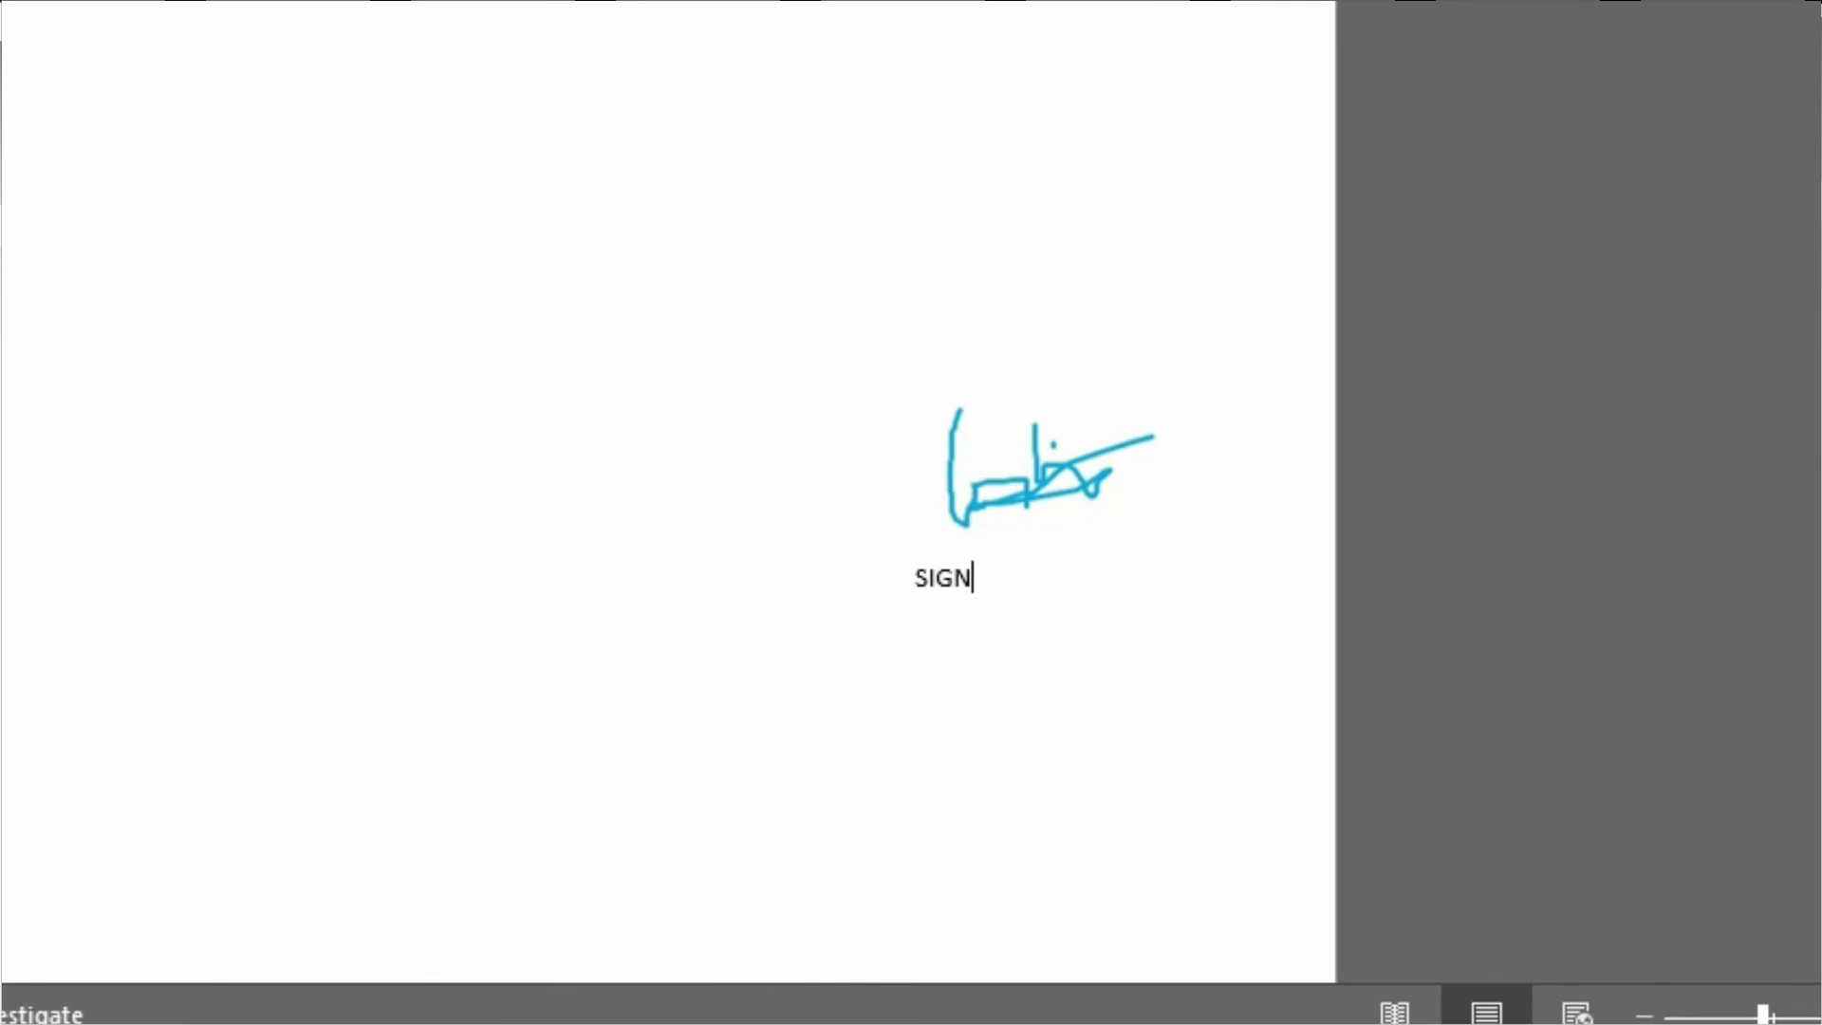
{"action": "type", "text": "ATURE OF"}
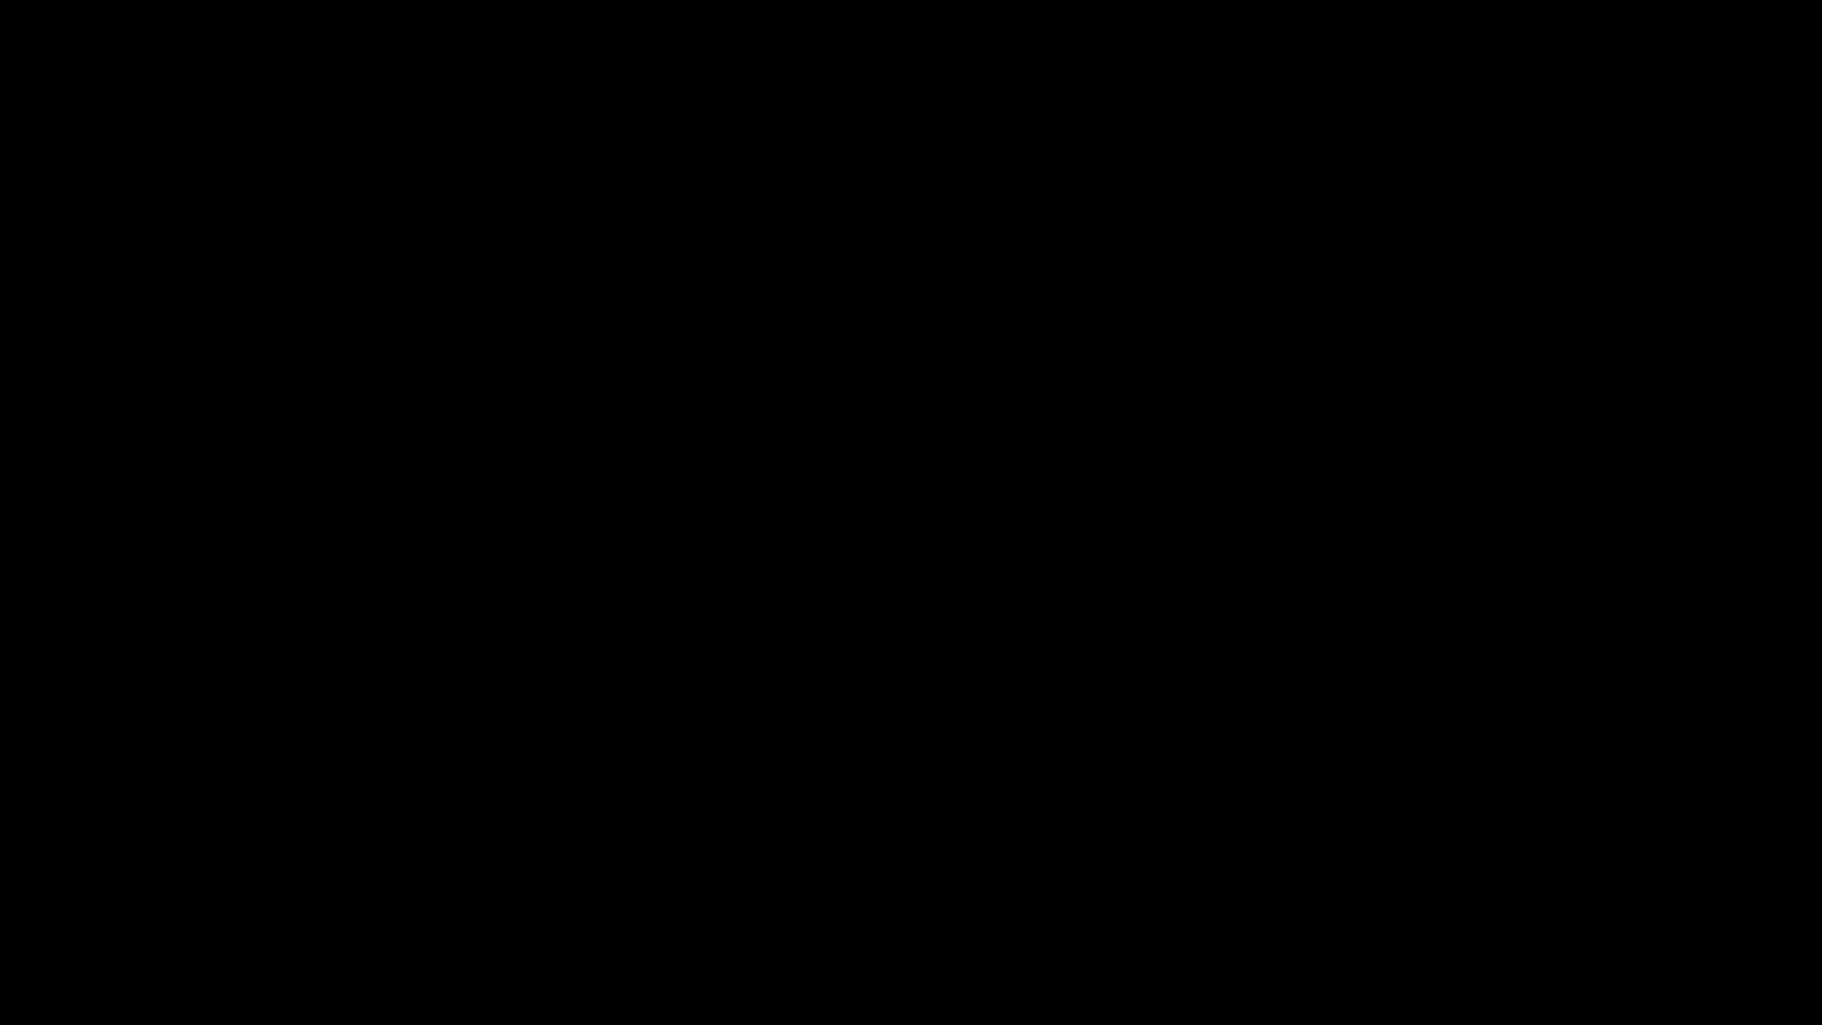